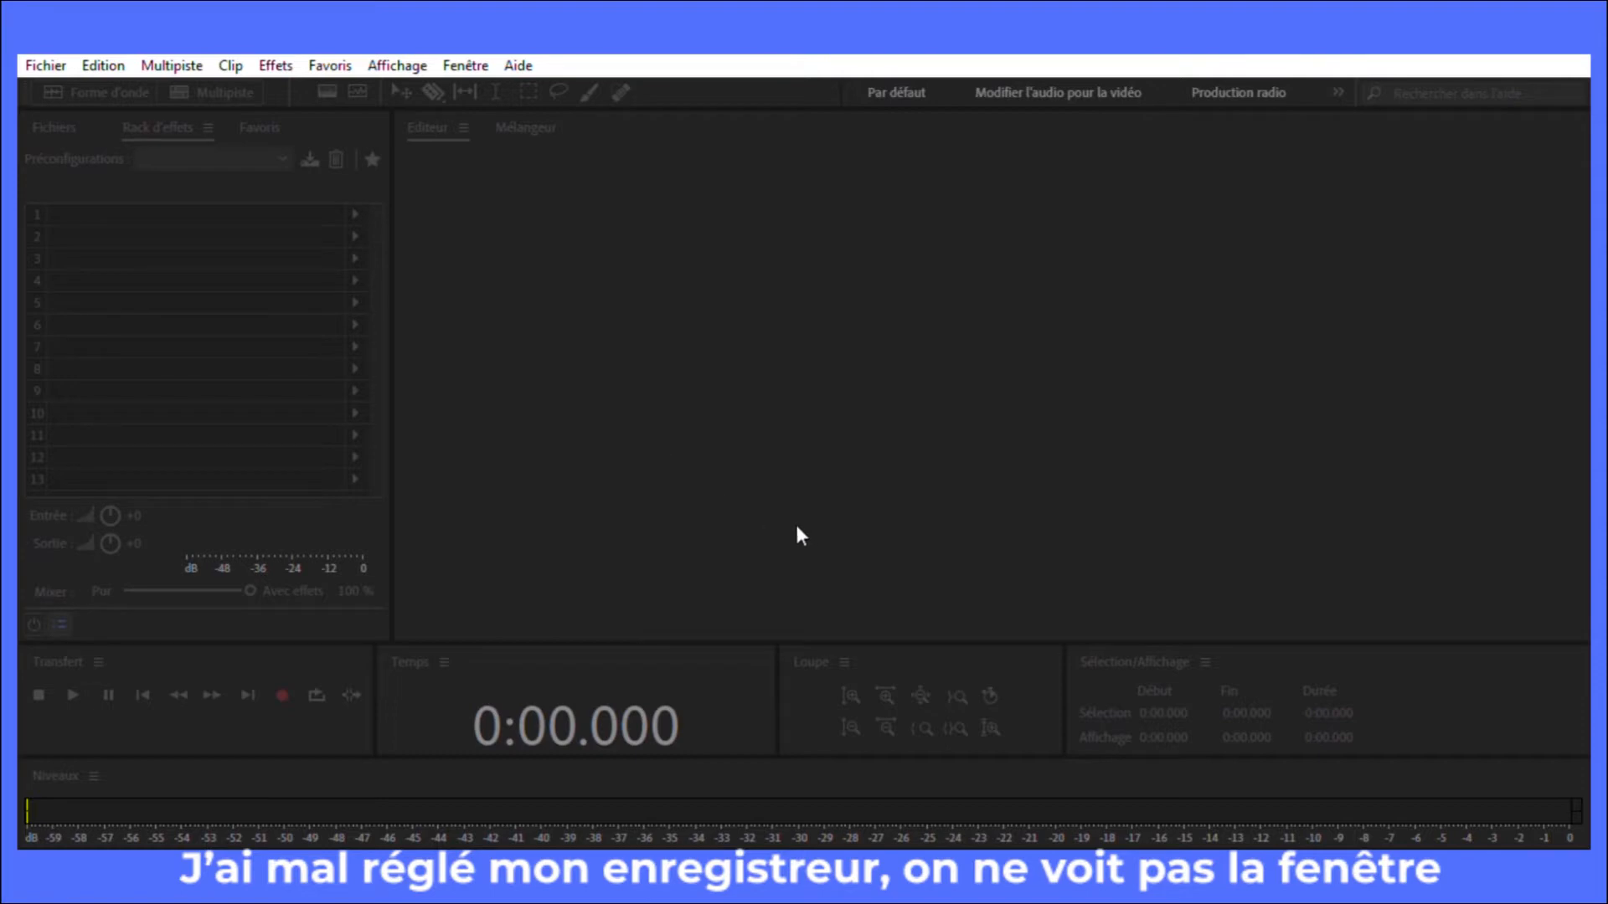
Step: Create the audio file FlashRadio2205 and record about 12 seconds of speech into it
click(836, 574)
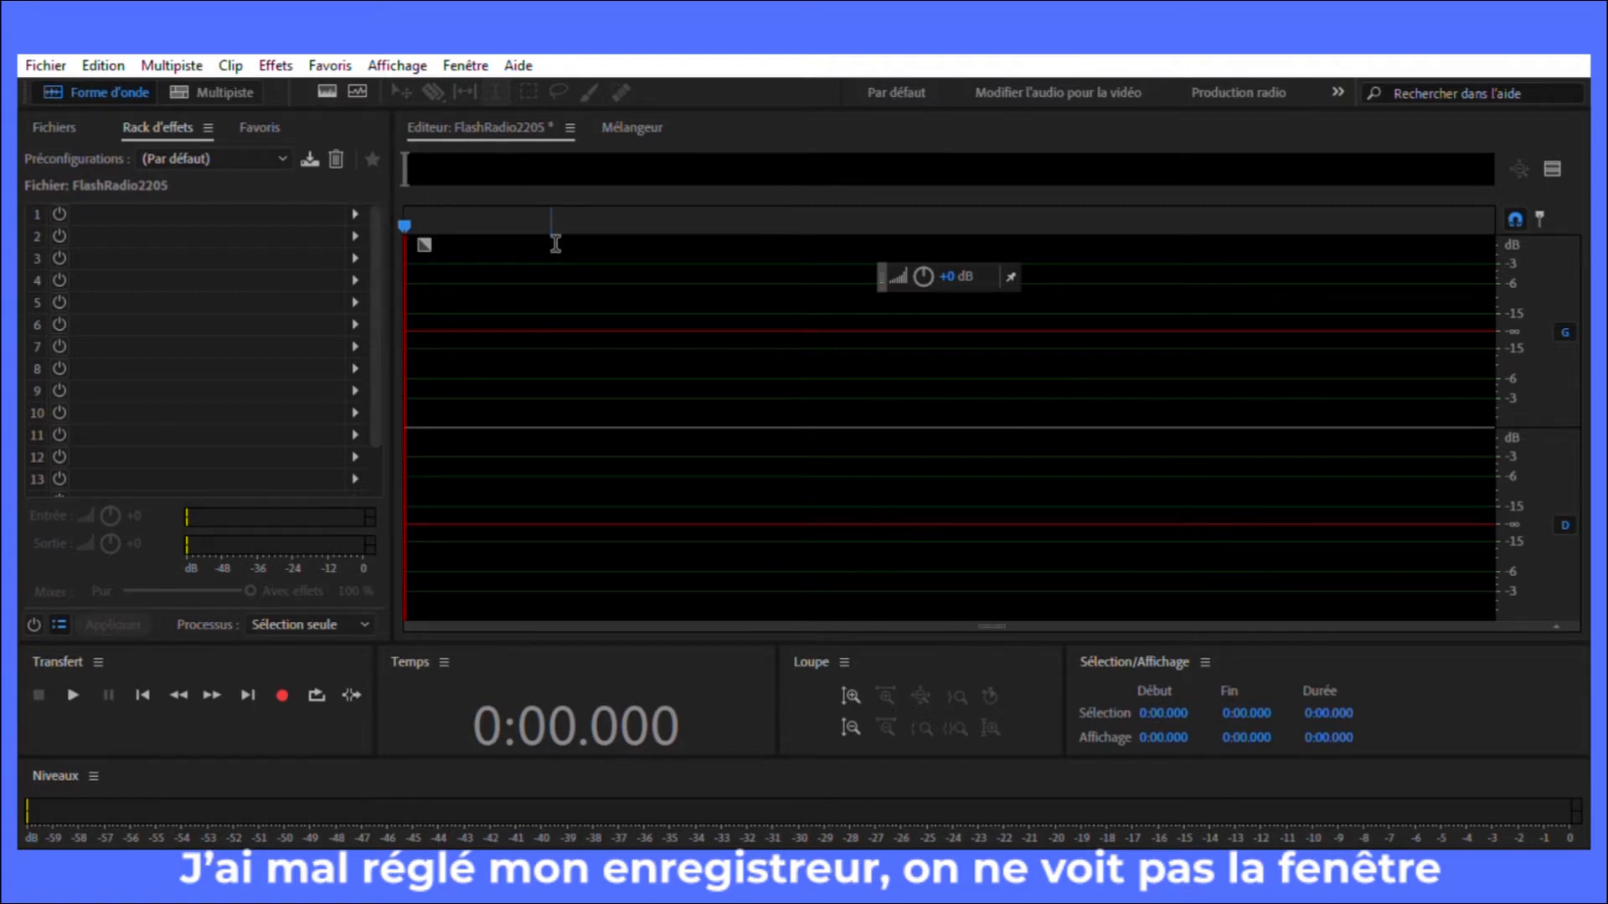
click(283, 678)
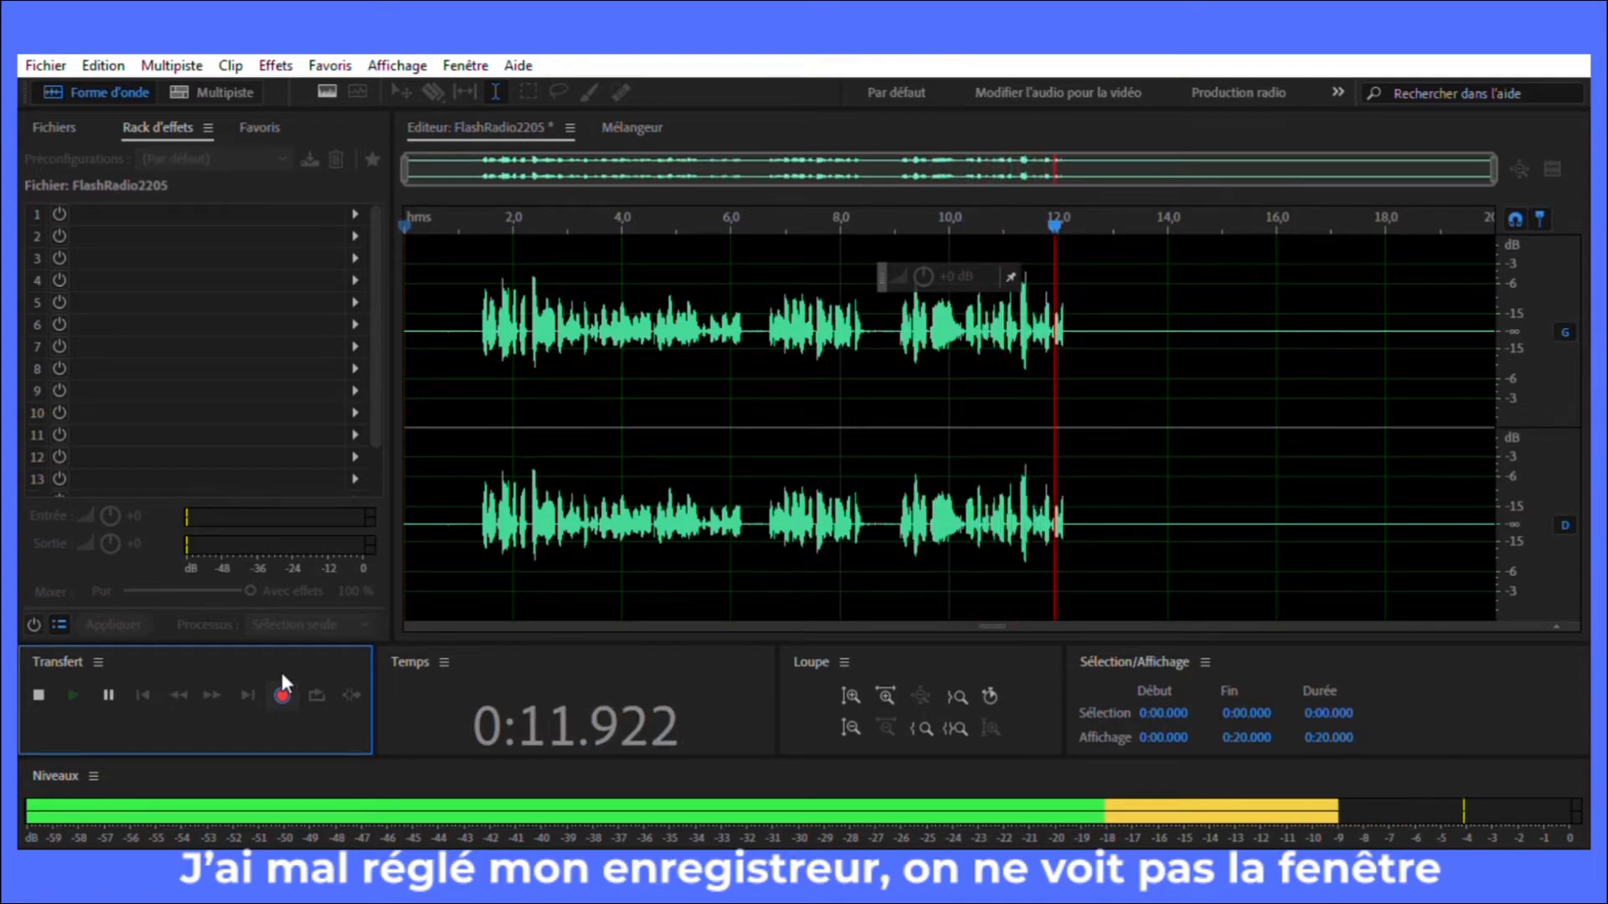
key(space)
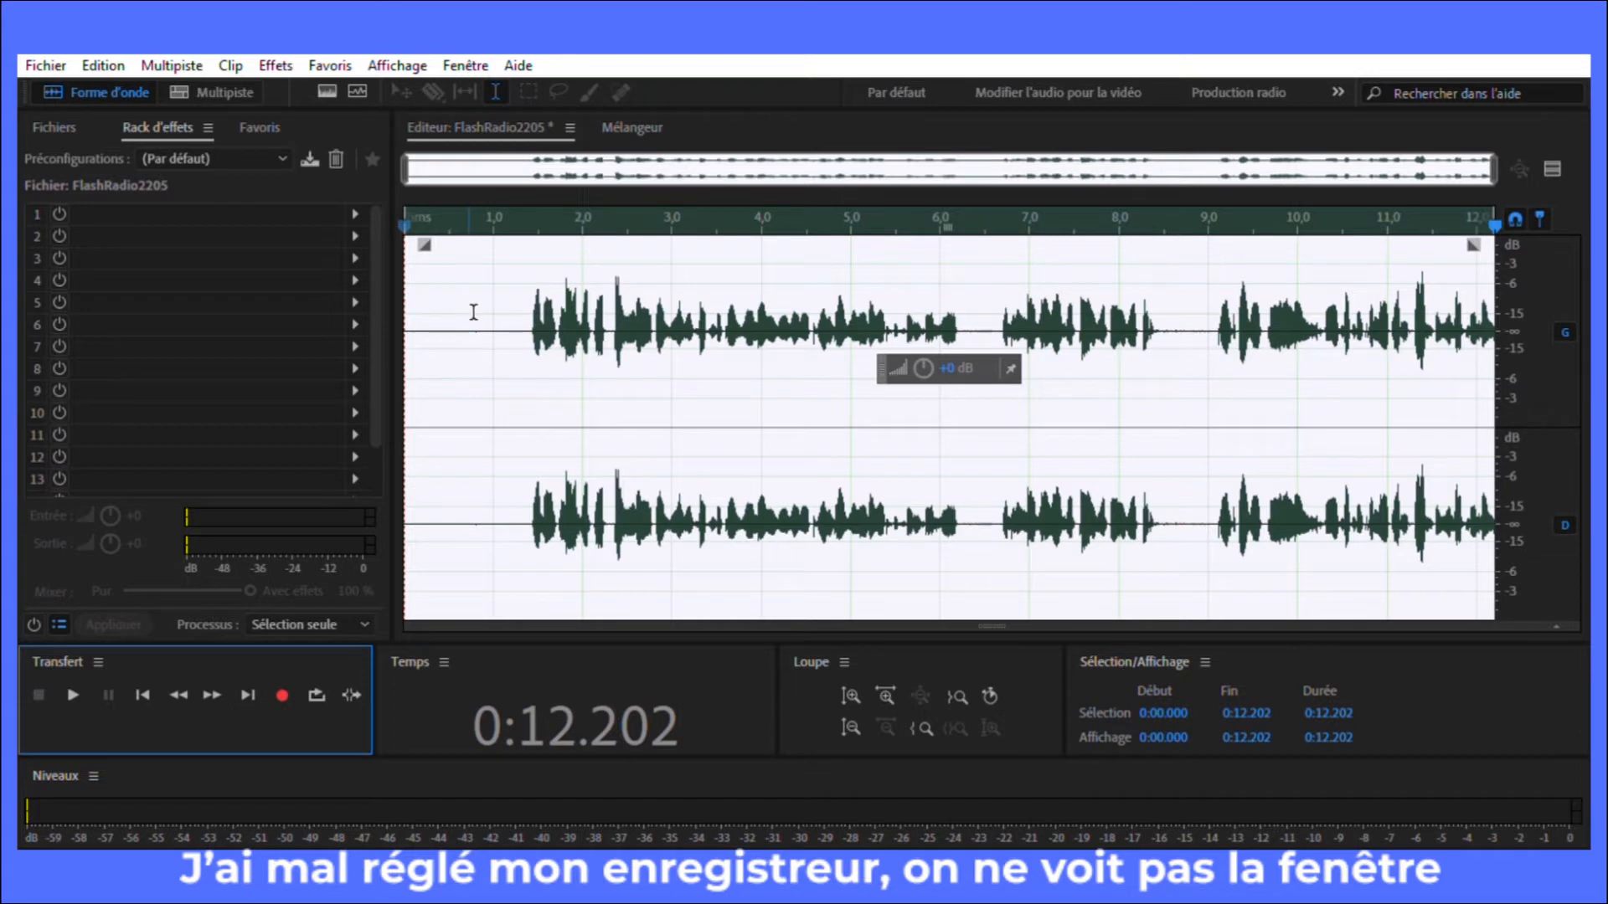
Step: Play back the opening of the recording and return the playhead to the beginning
key(space)
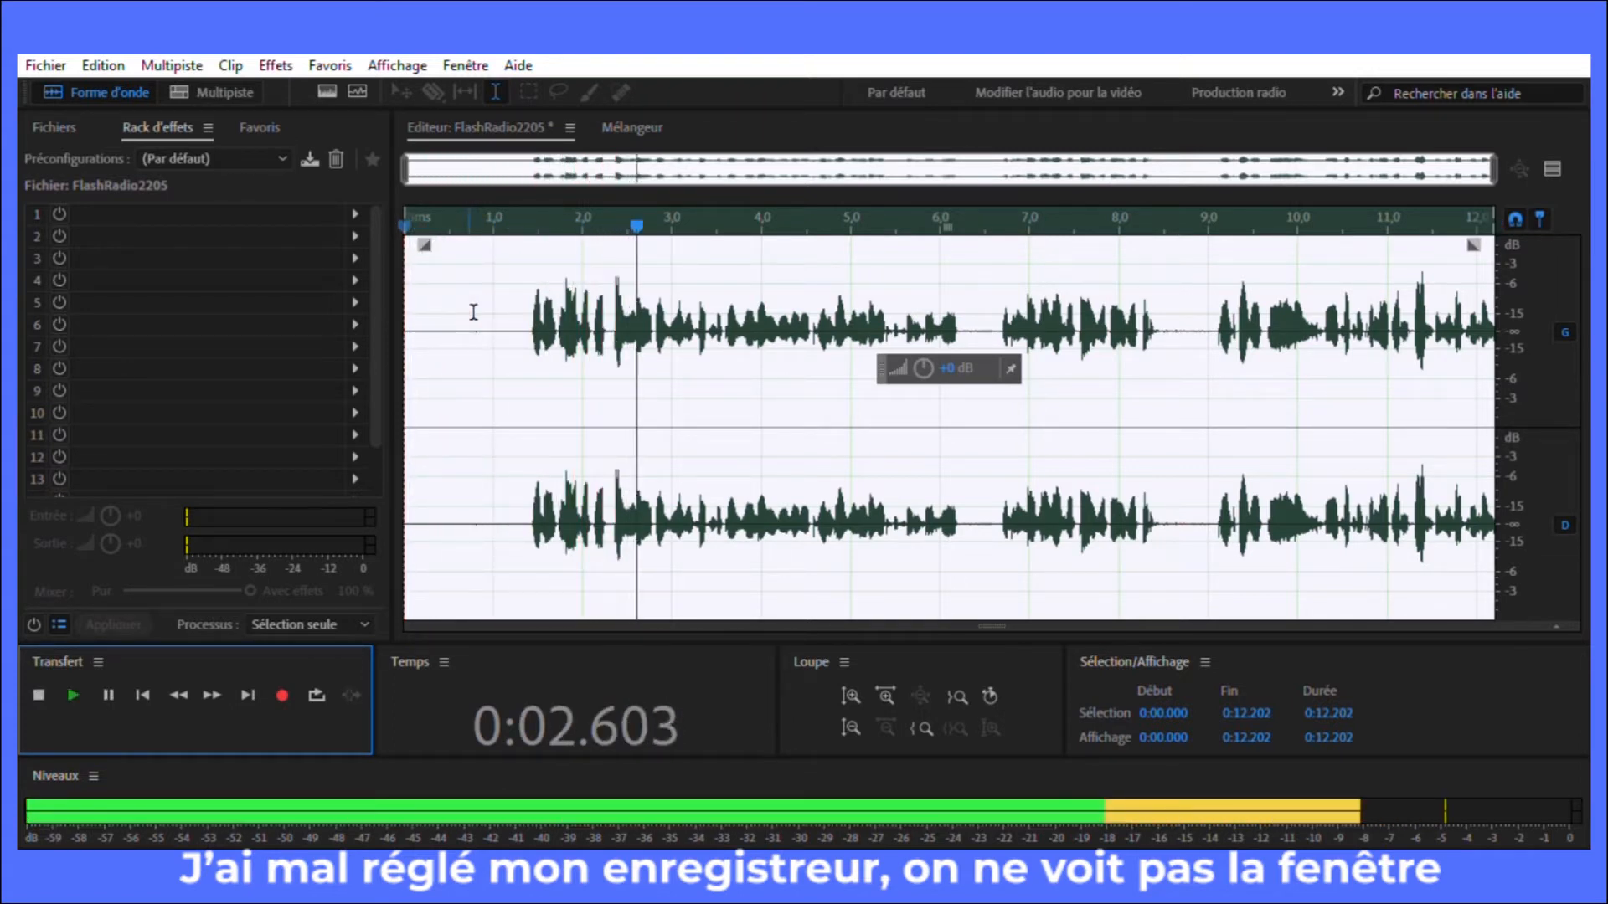
key(space)
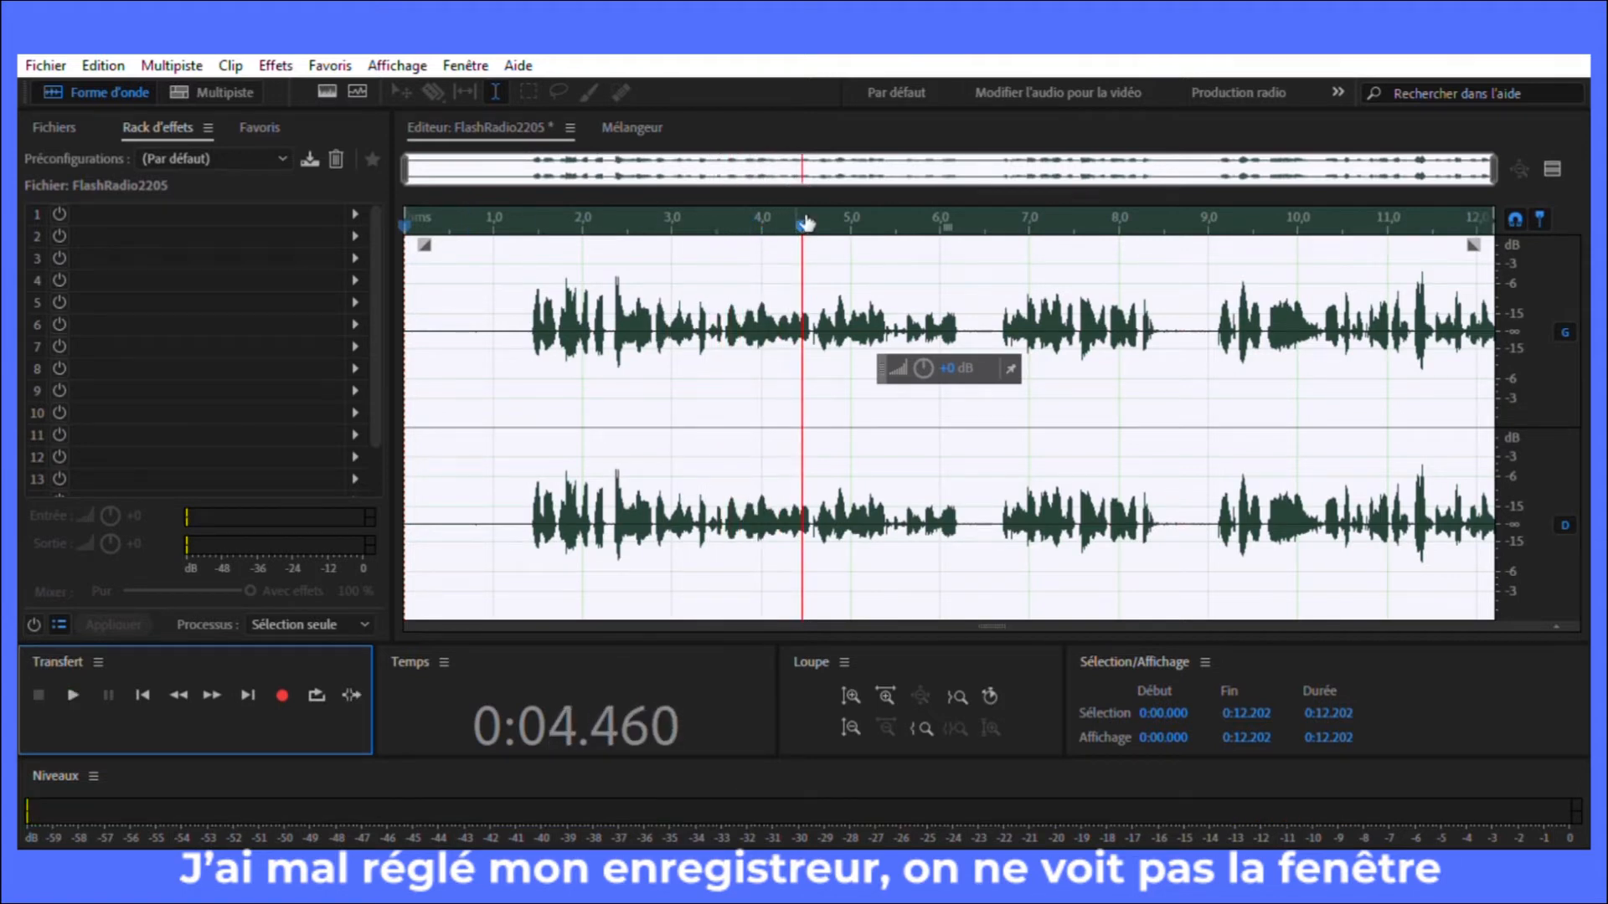
drag(804, 225, 405, 283)
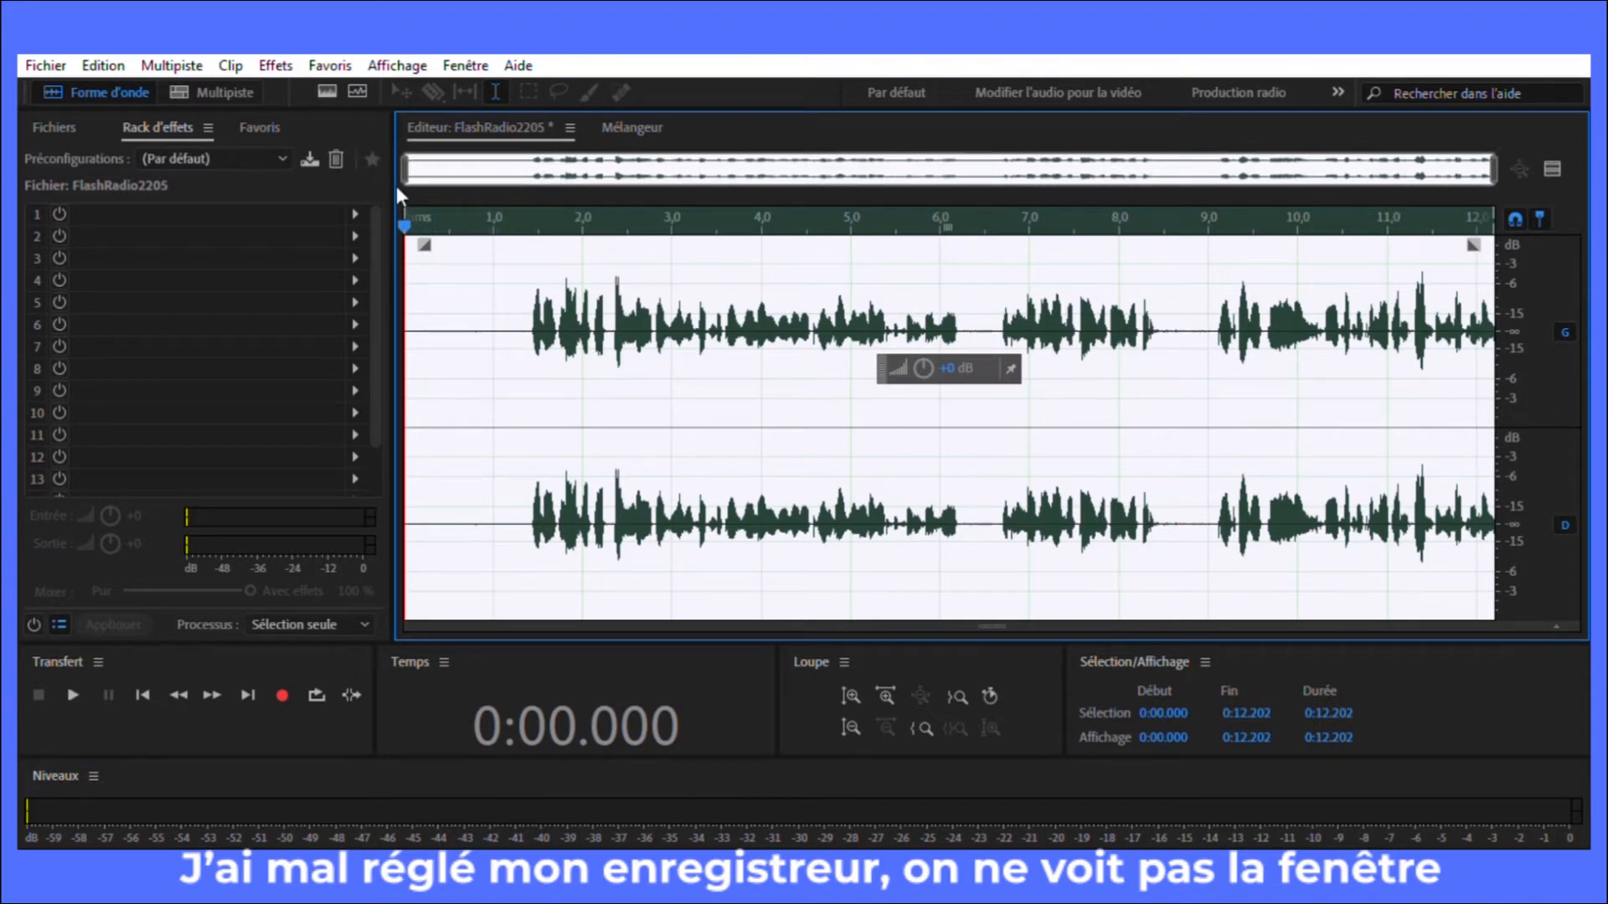
key(space)
Step: Delete the silence before the first words, from 0:00.000 to 0:01.332
drag(421, 216, 532, 244)
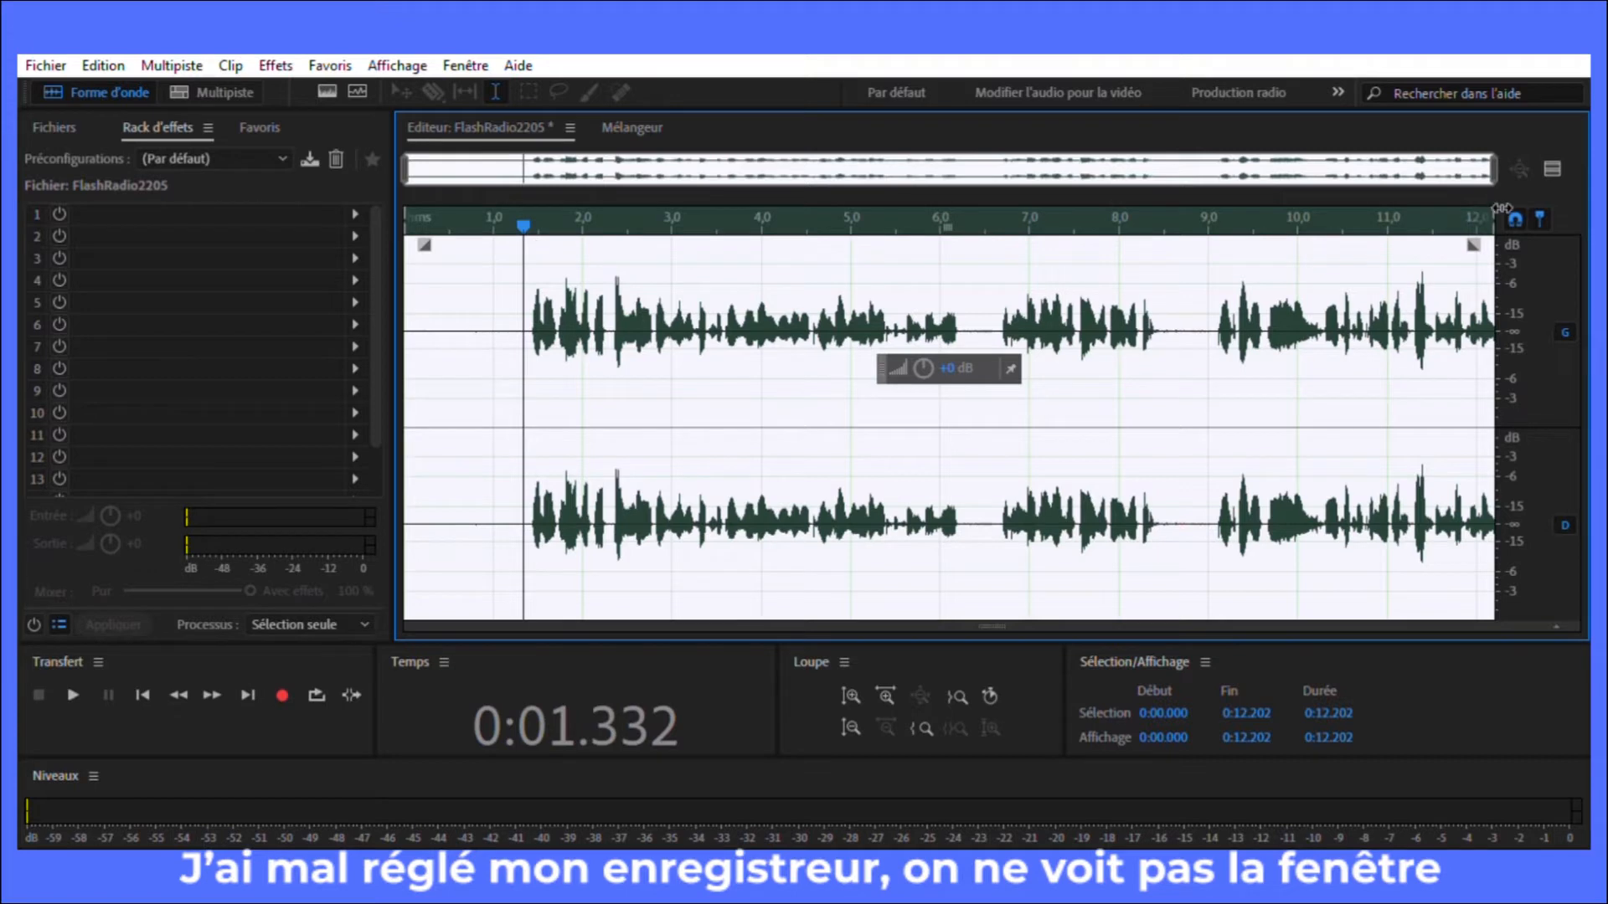
drag(1503, 201, 535, 219)
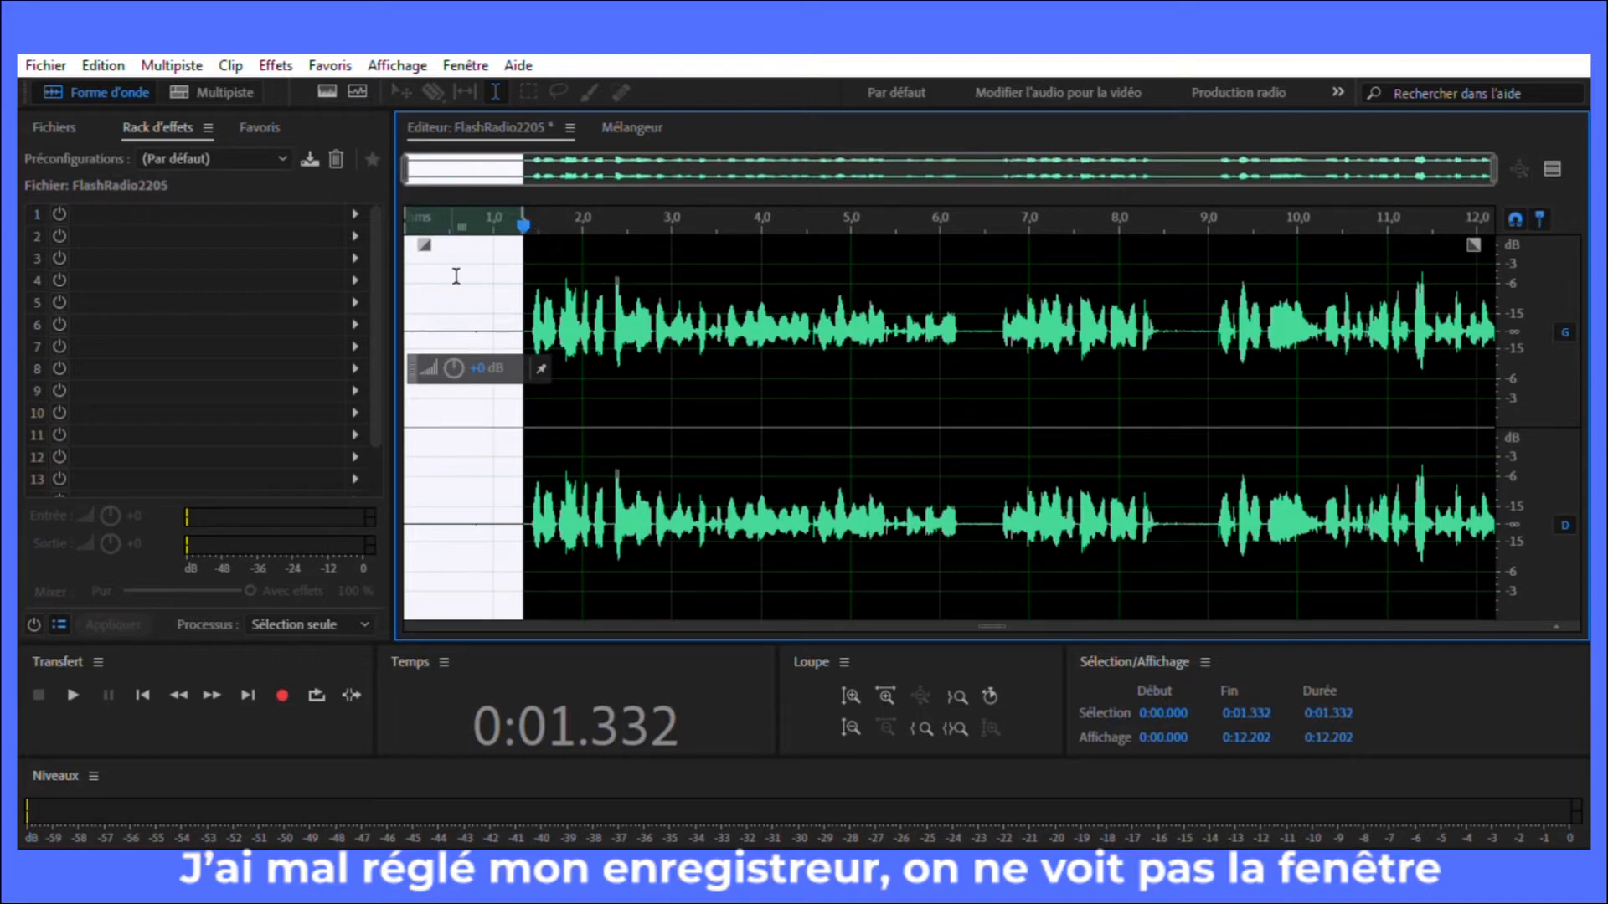
key(Delete)
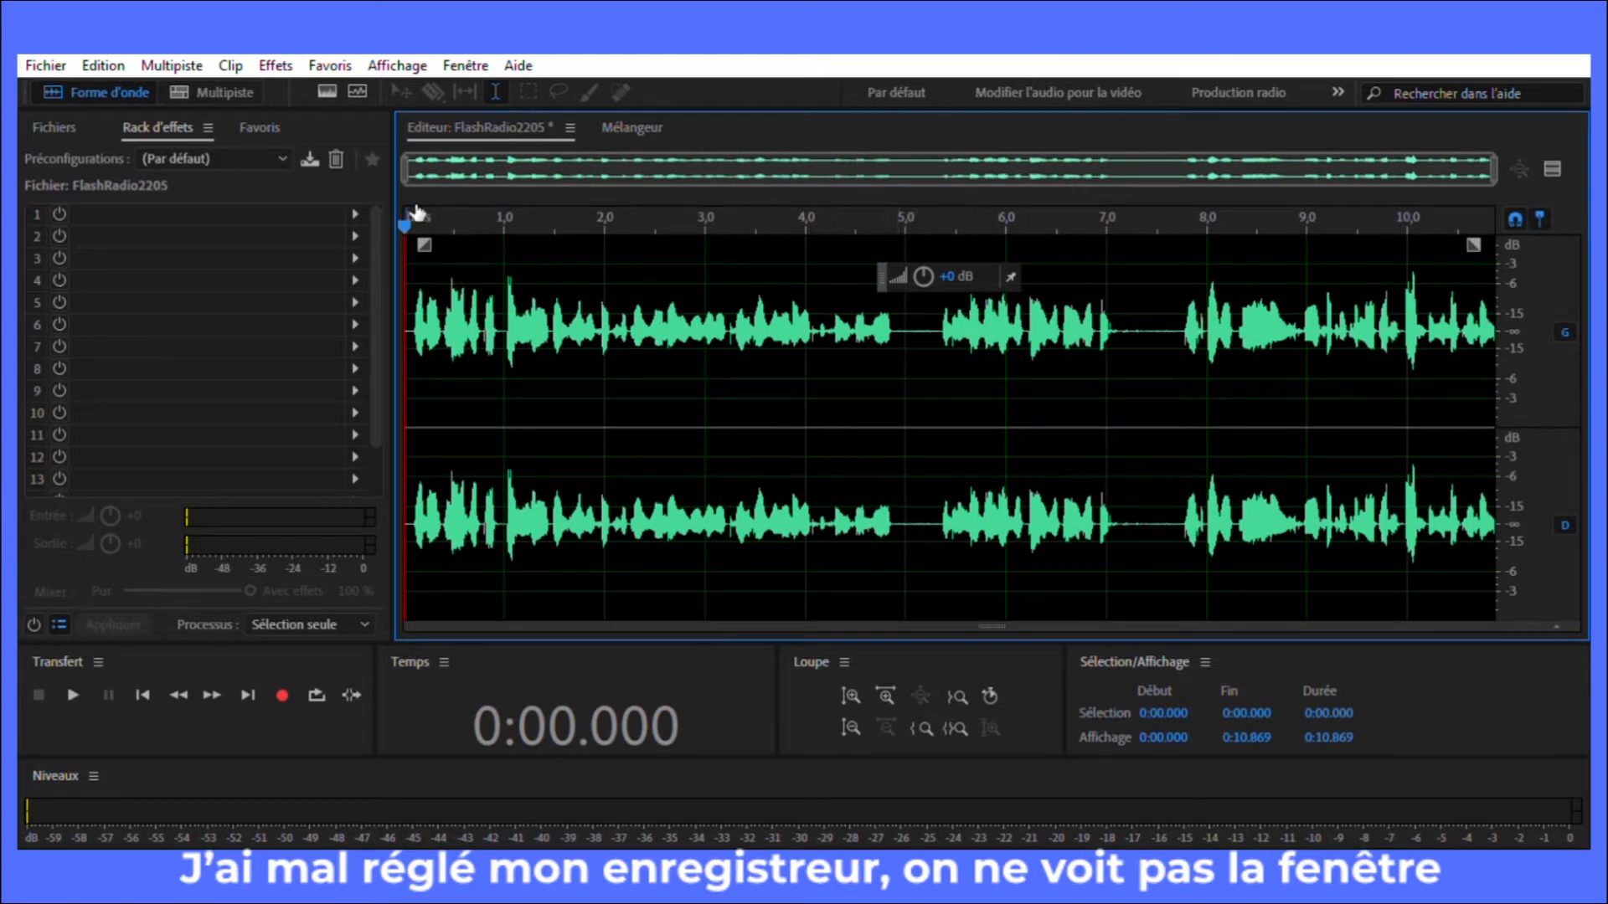
Step: Shorten the first pause between sentences by deleting about 0.4 s of silence starting at 0:04.933
drag(405, 222, 603, 225)
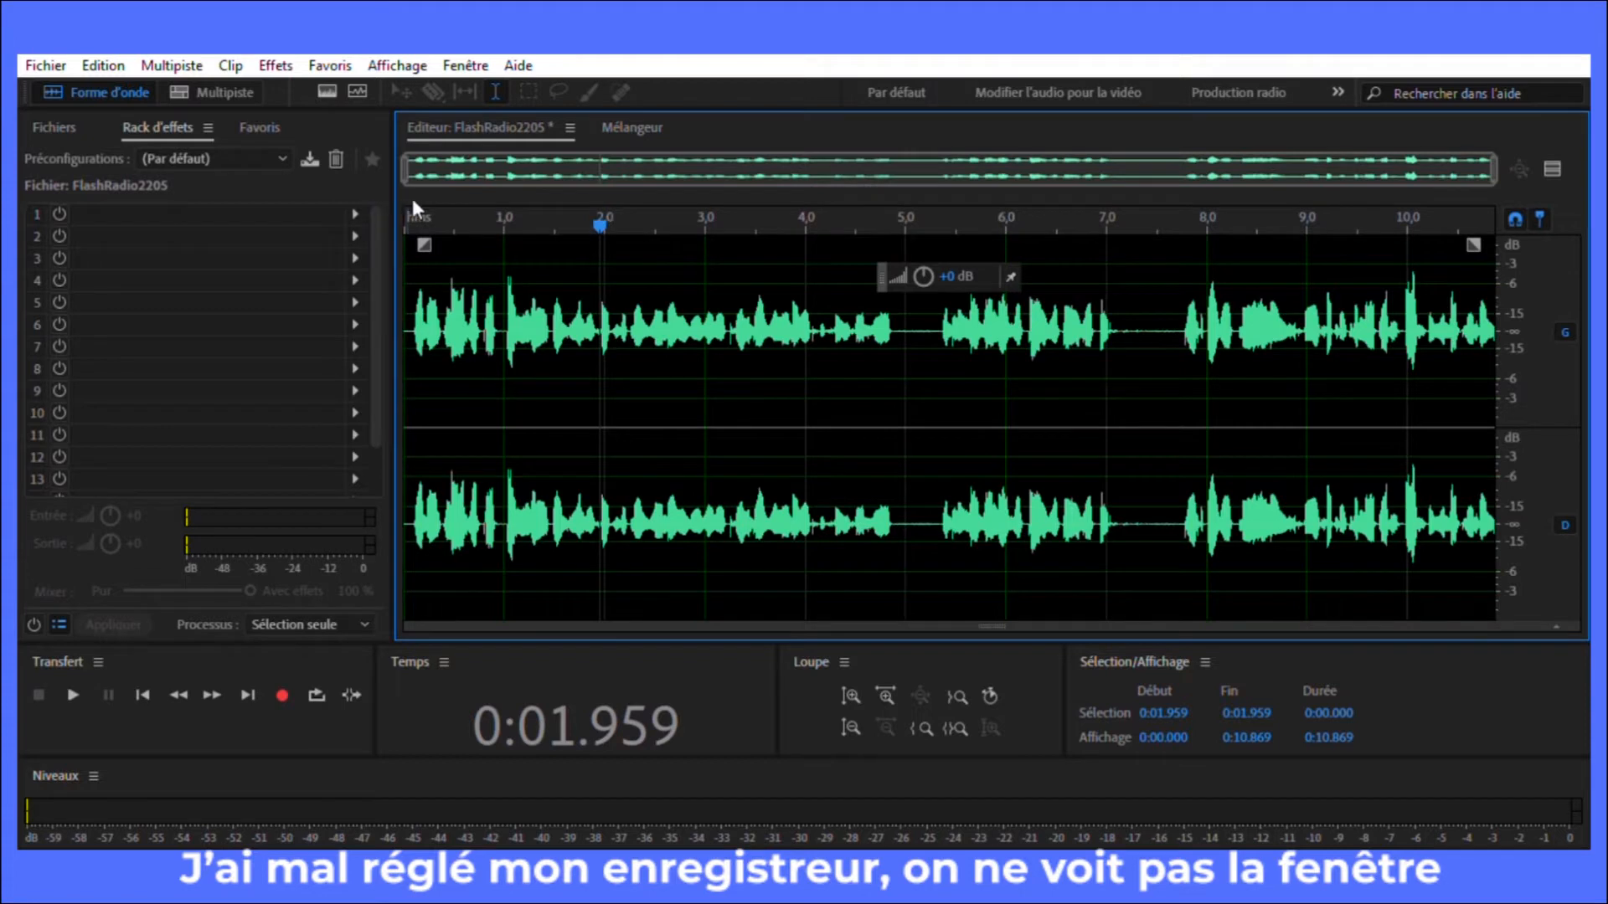
key(ctrl+a)
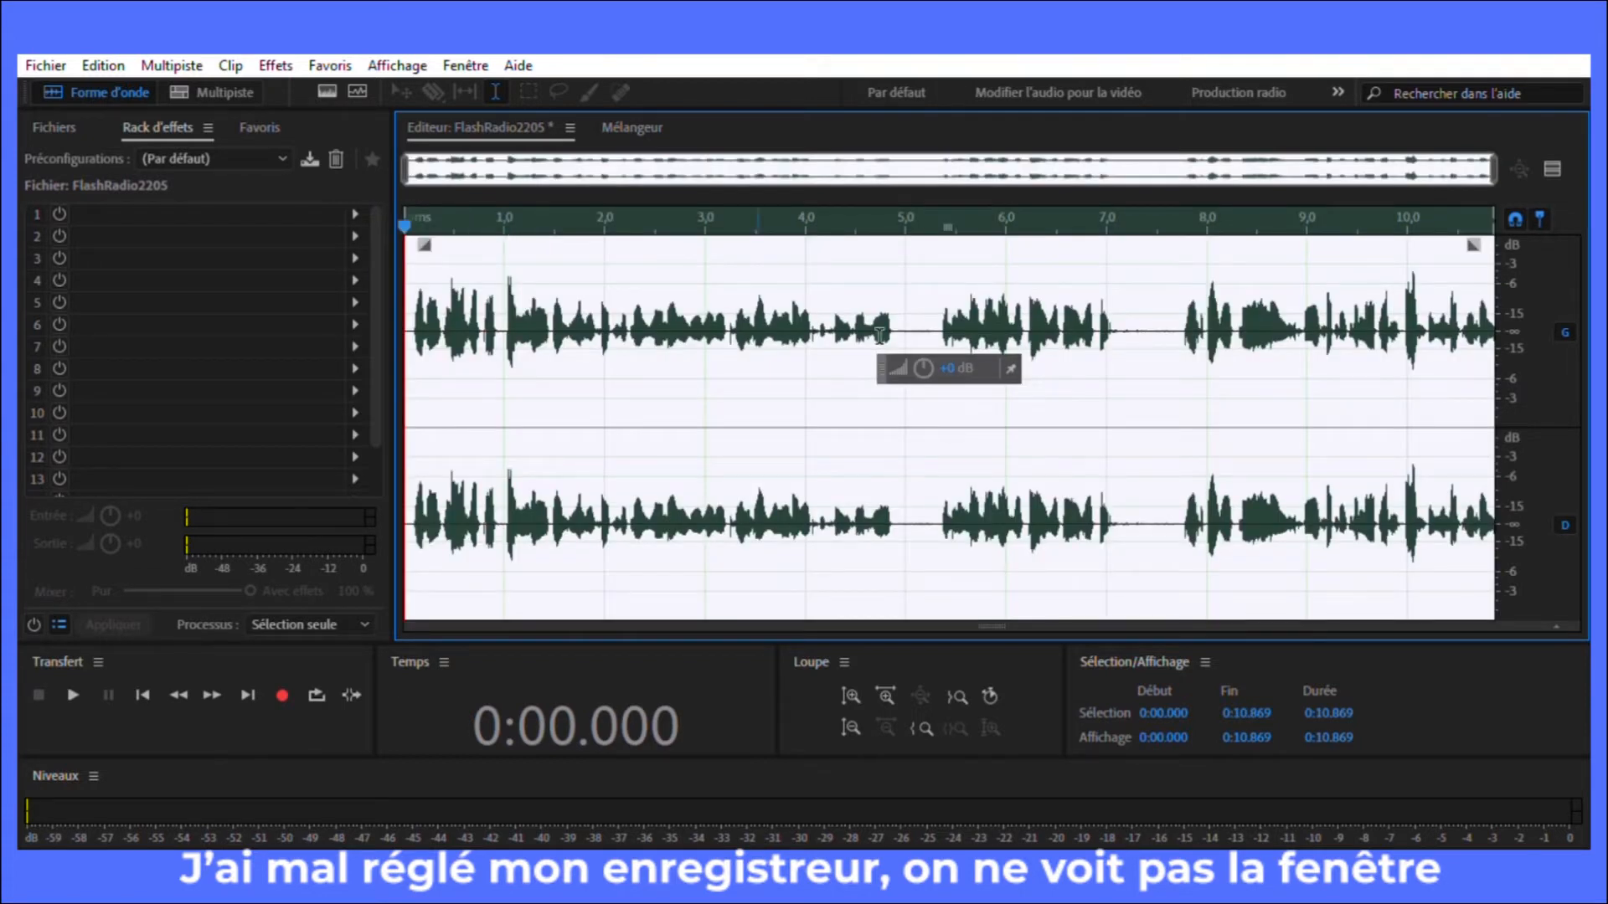
drag(408, 208, 910, 225)
drag(919, 306, 908, 309)
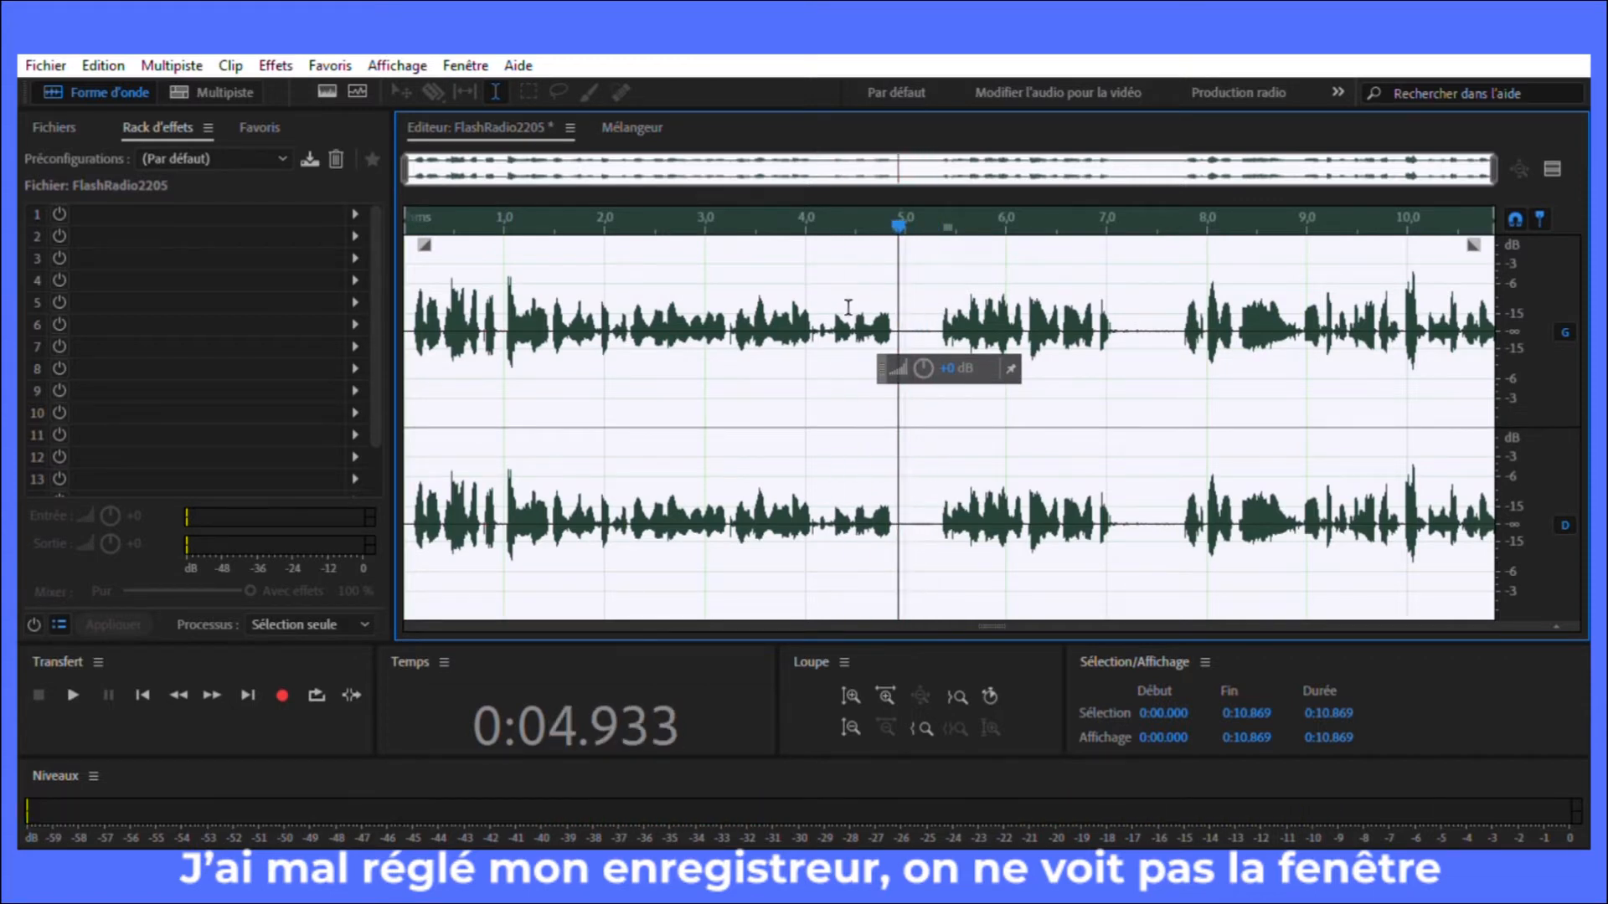
drag(408, 216, 902, 215)
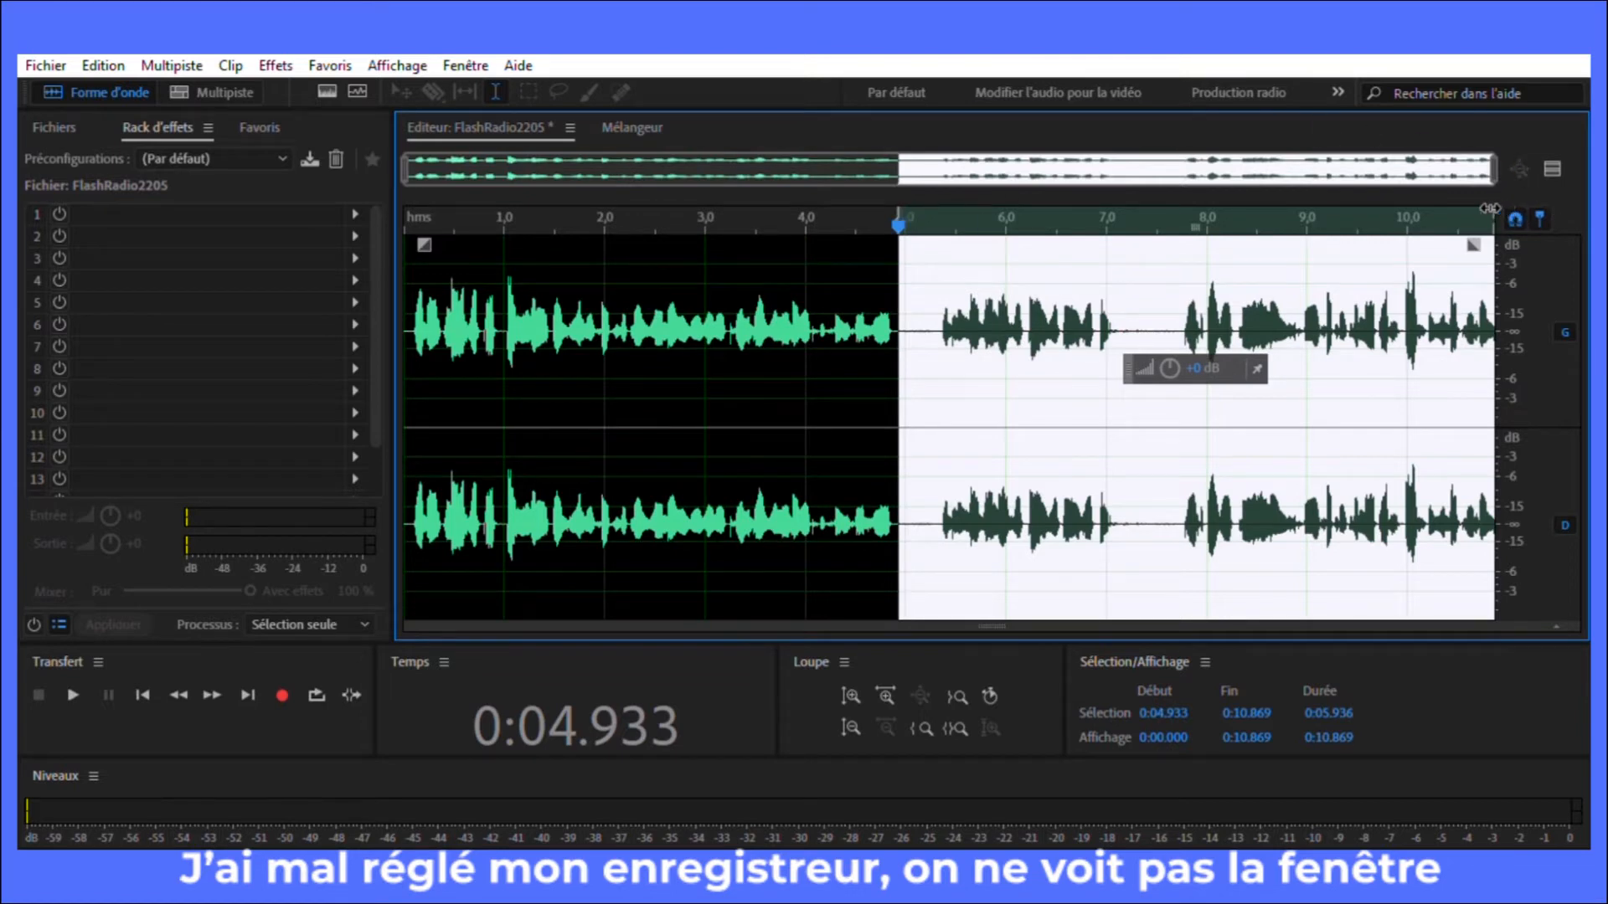
drag(1496, 201, 947, 253)
key(Delete)
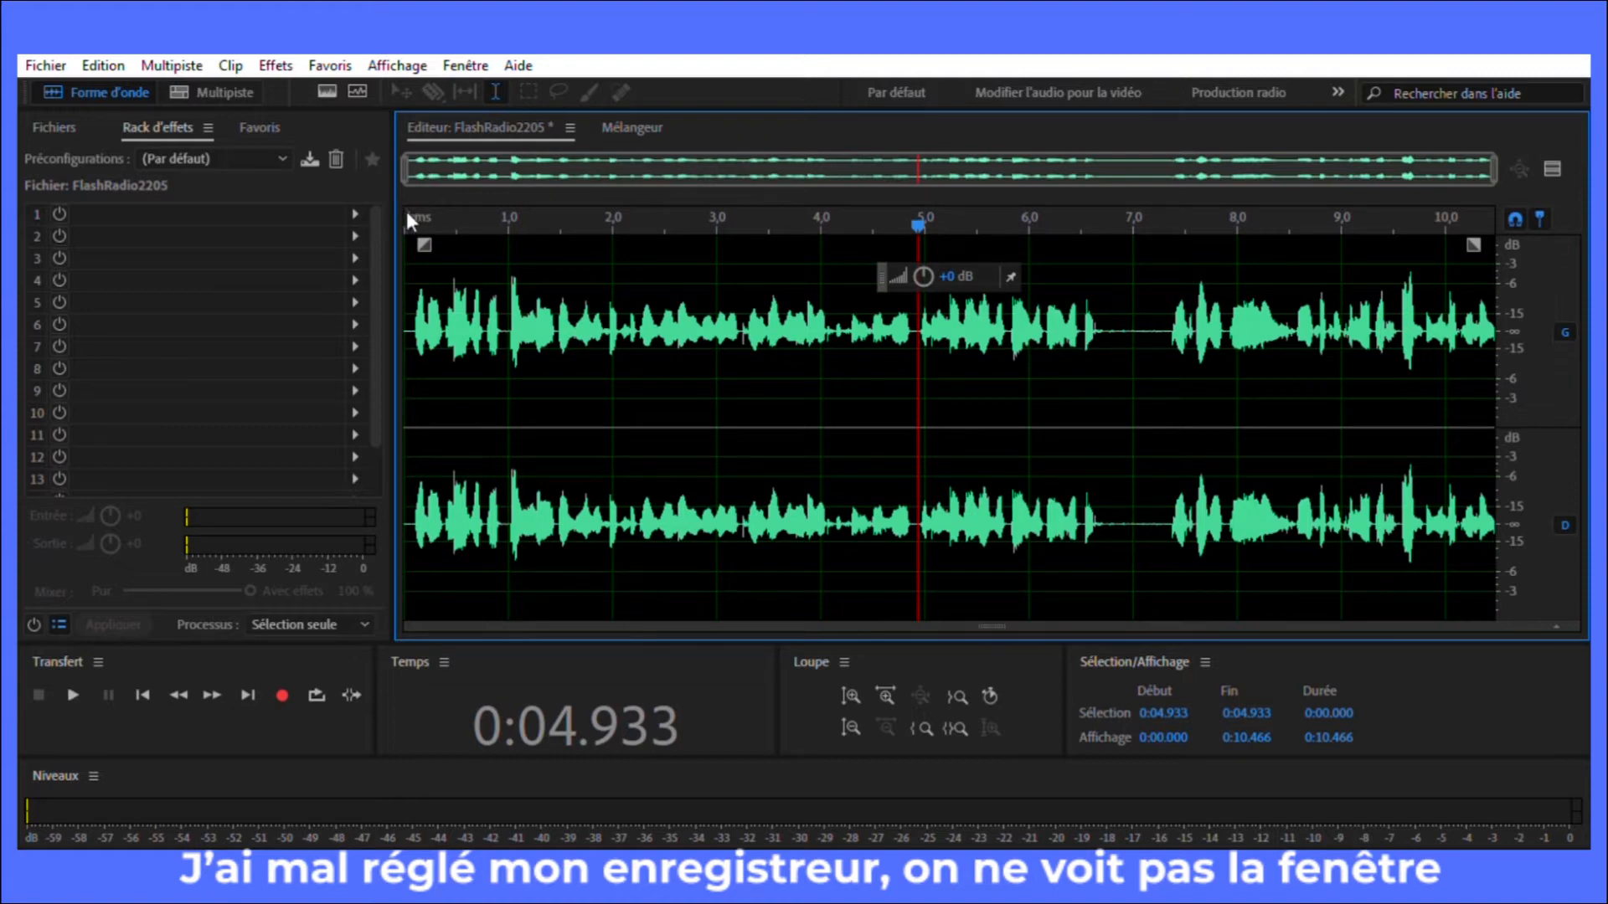
Step: Delete the silence in the second pause, from 0:06.748 to about 0:07.269
key(ctrl+a)
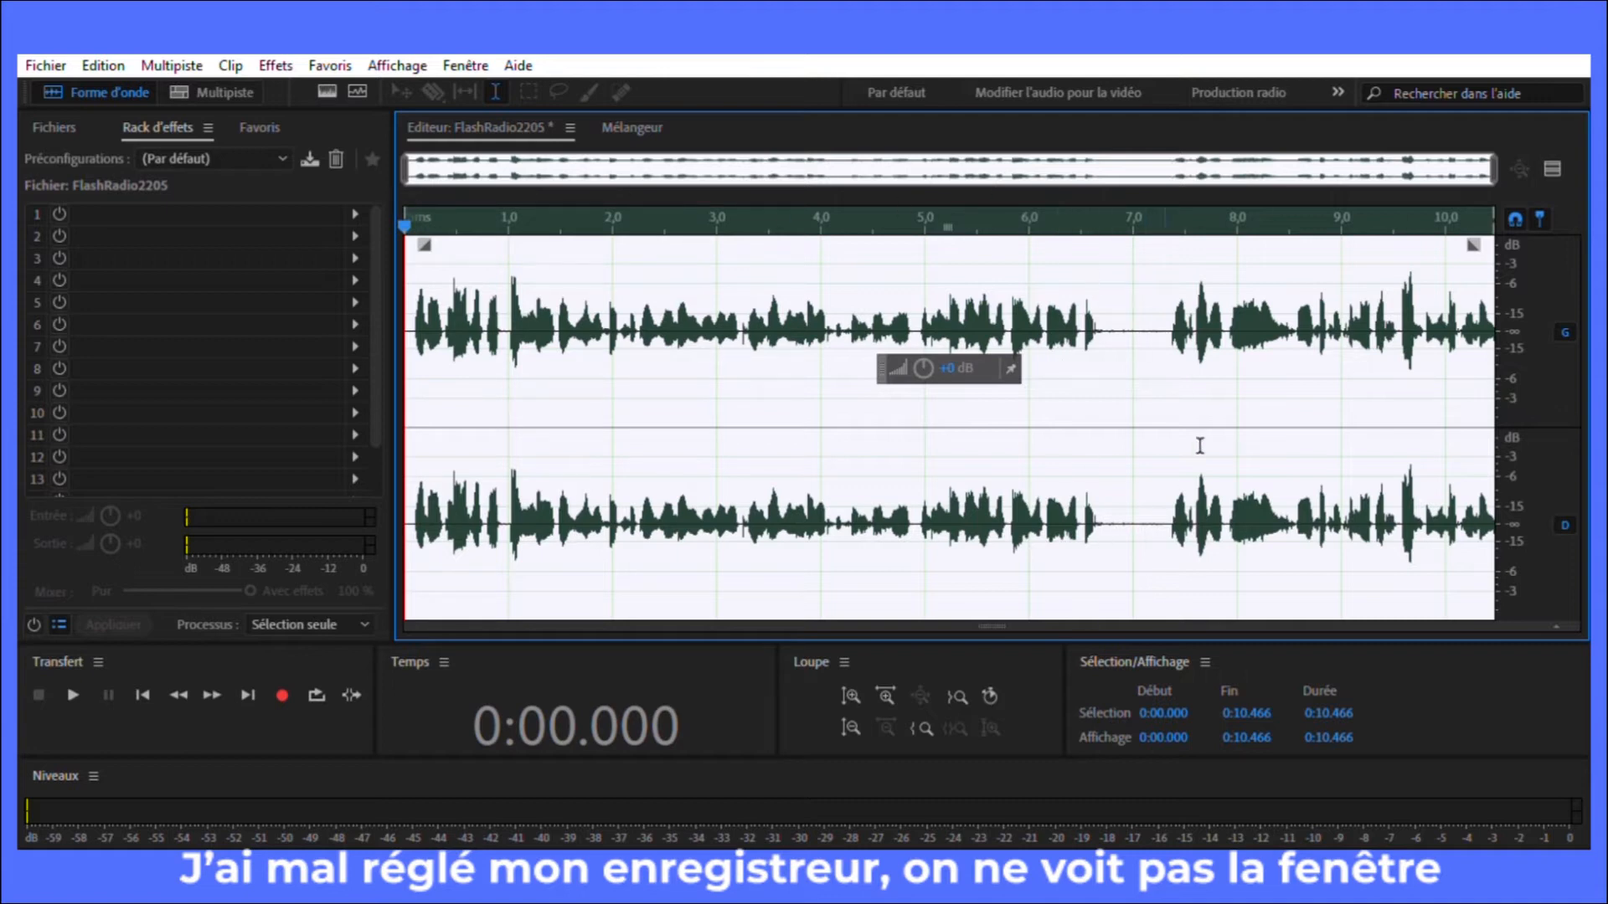
drag(406, 224, 1119, 242)
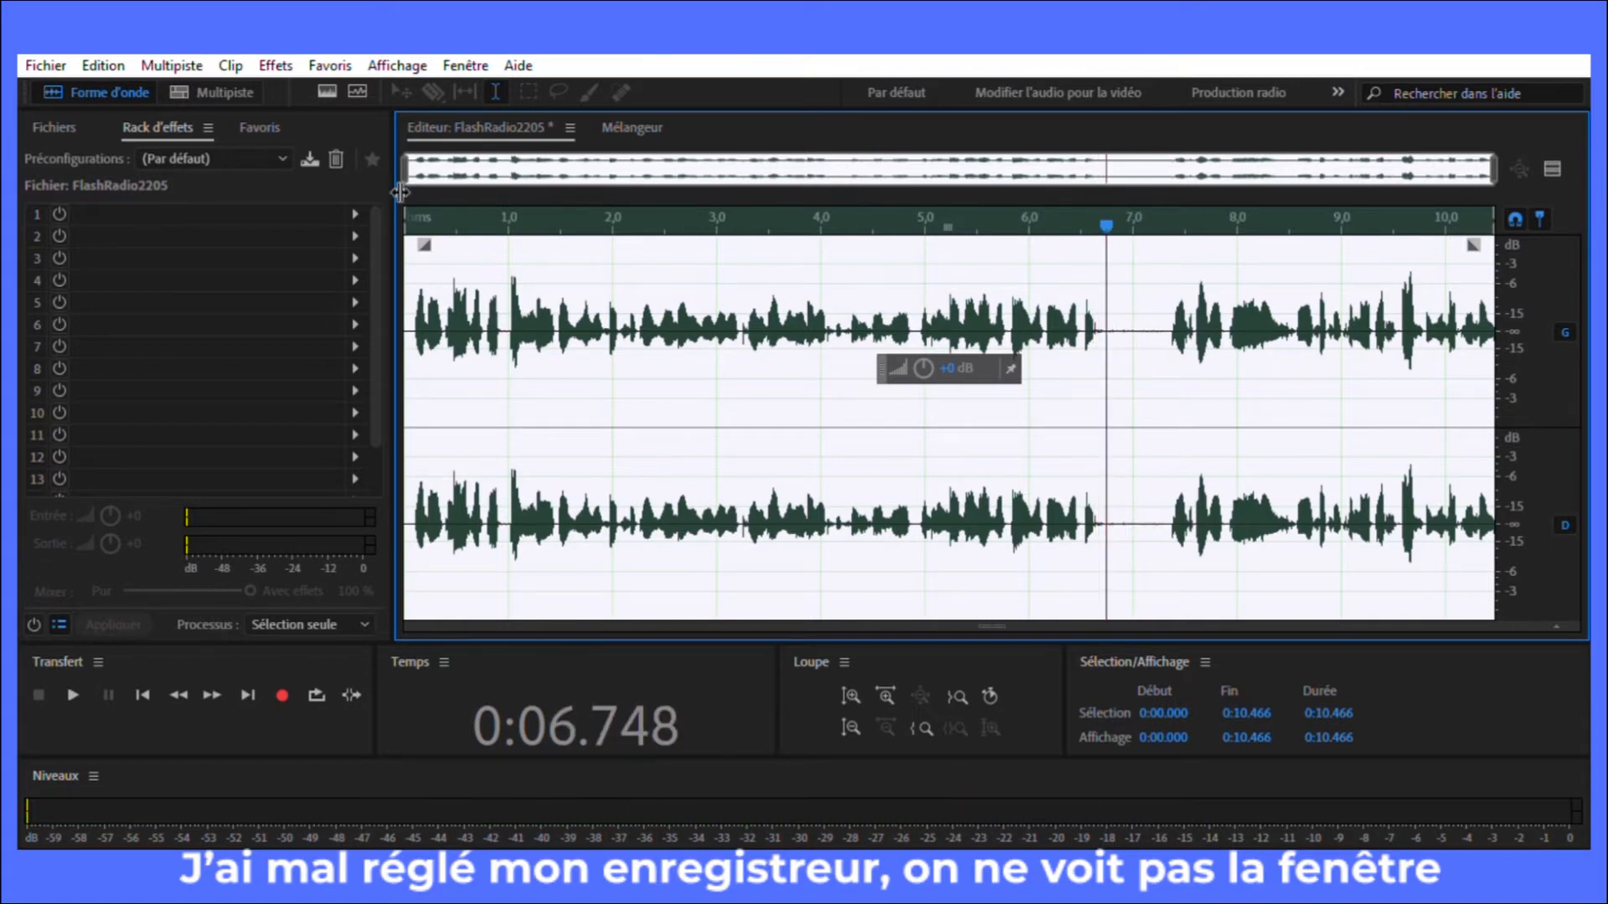
drag(406, 245, 1106, 245)
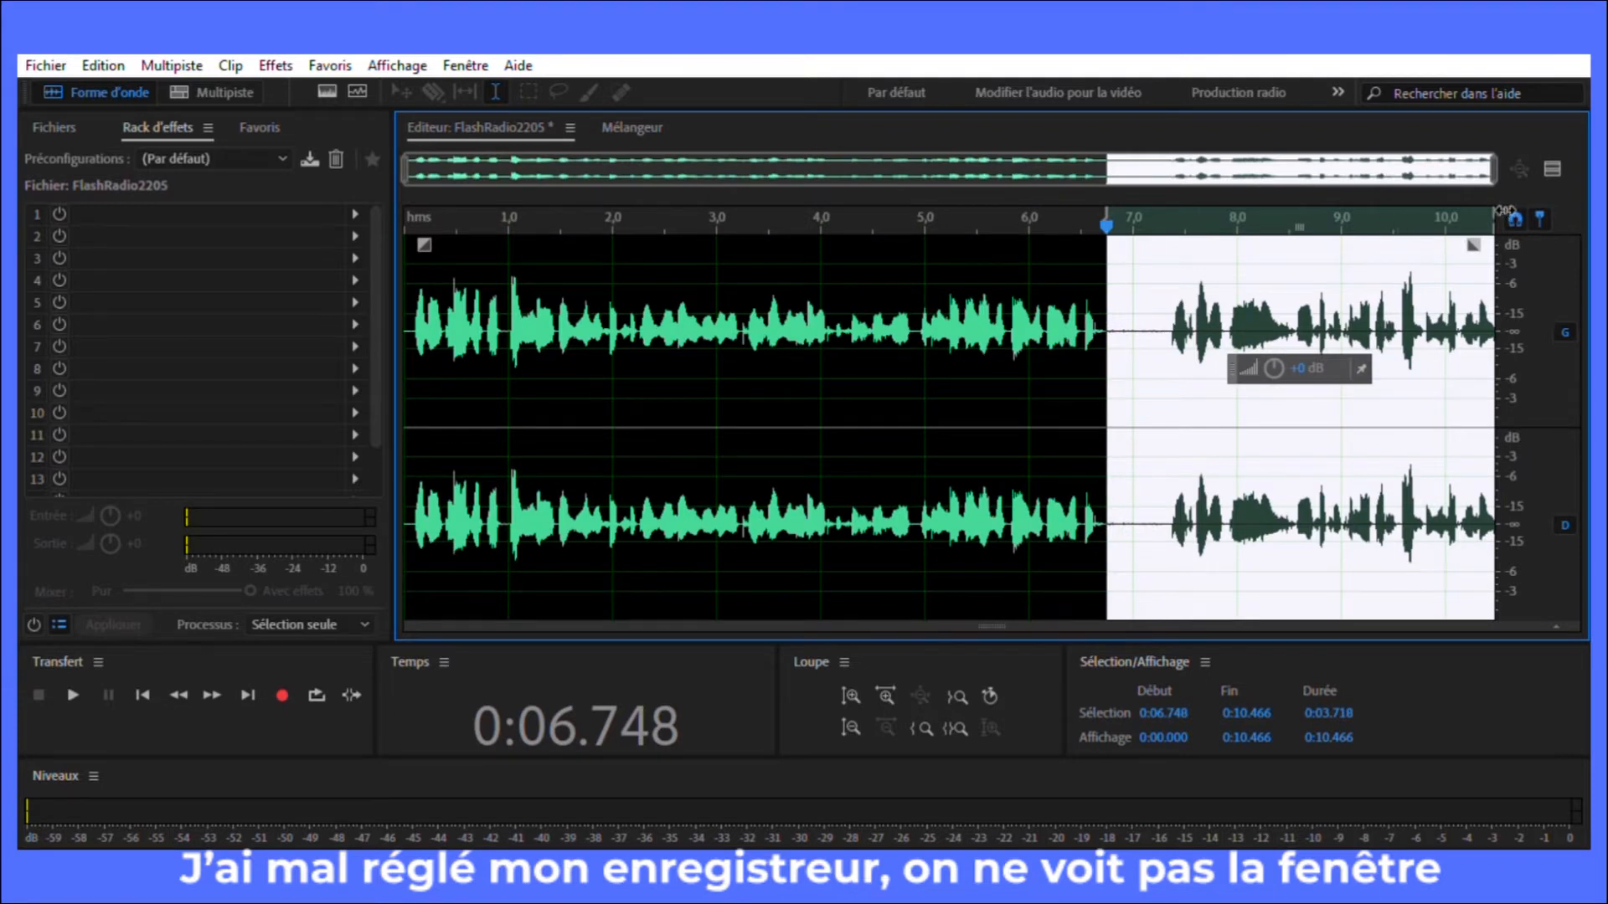
drag(1495, 220, 1171, 266)
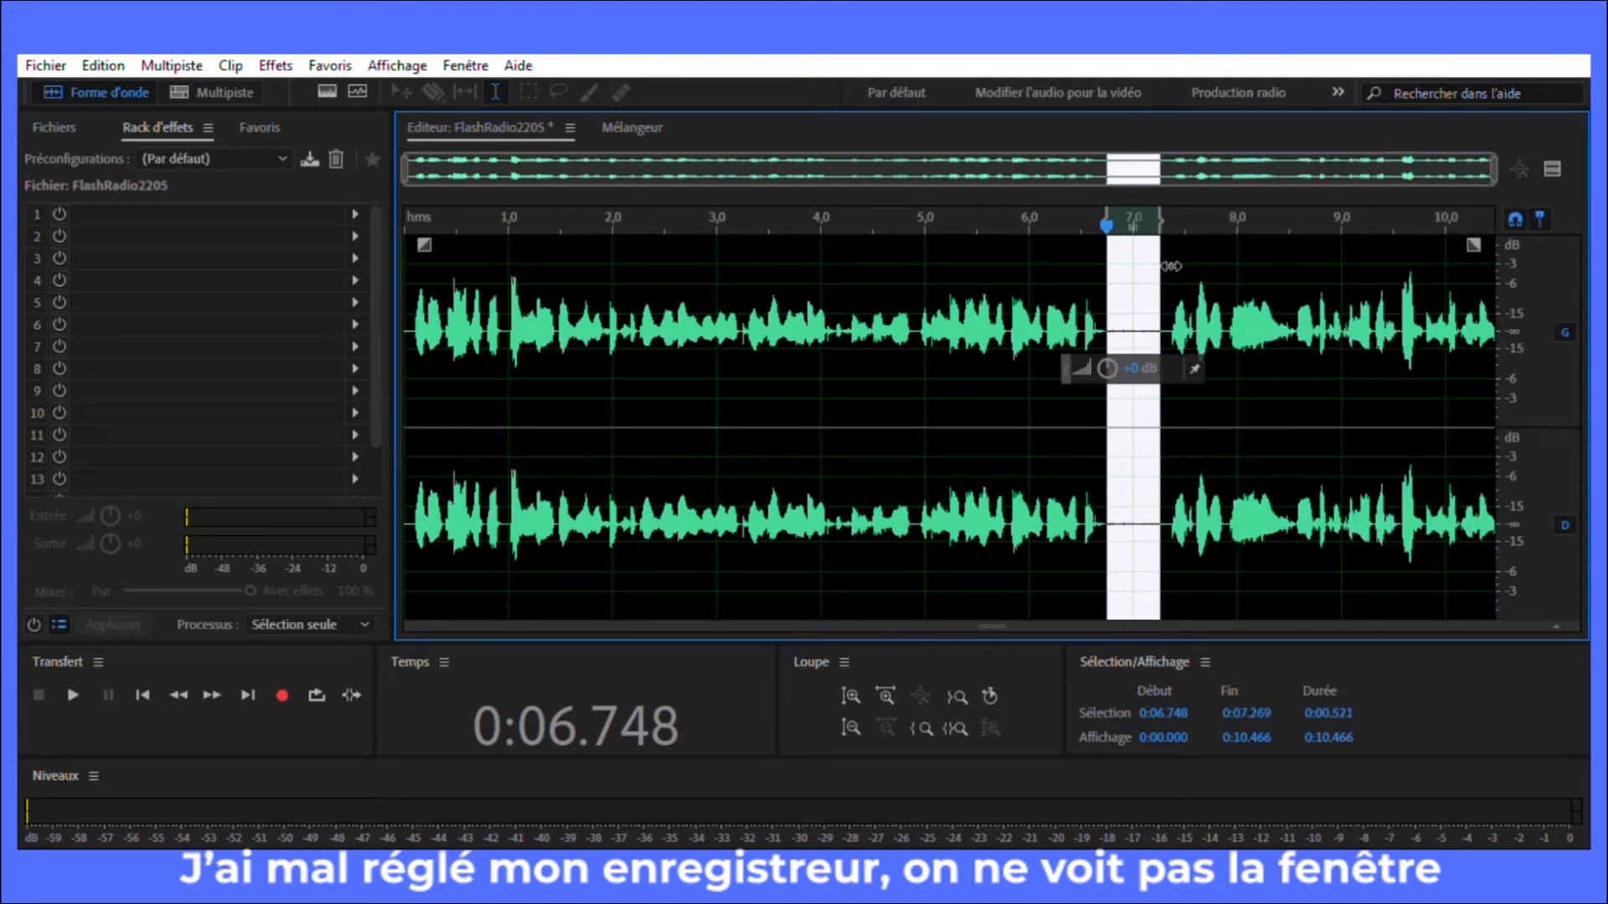
key(Delete)
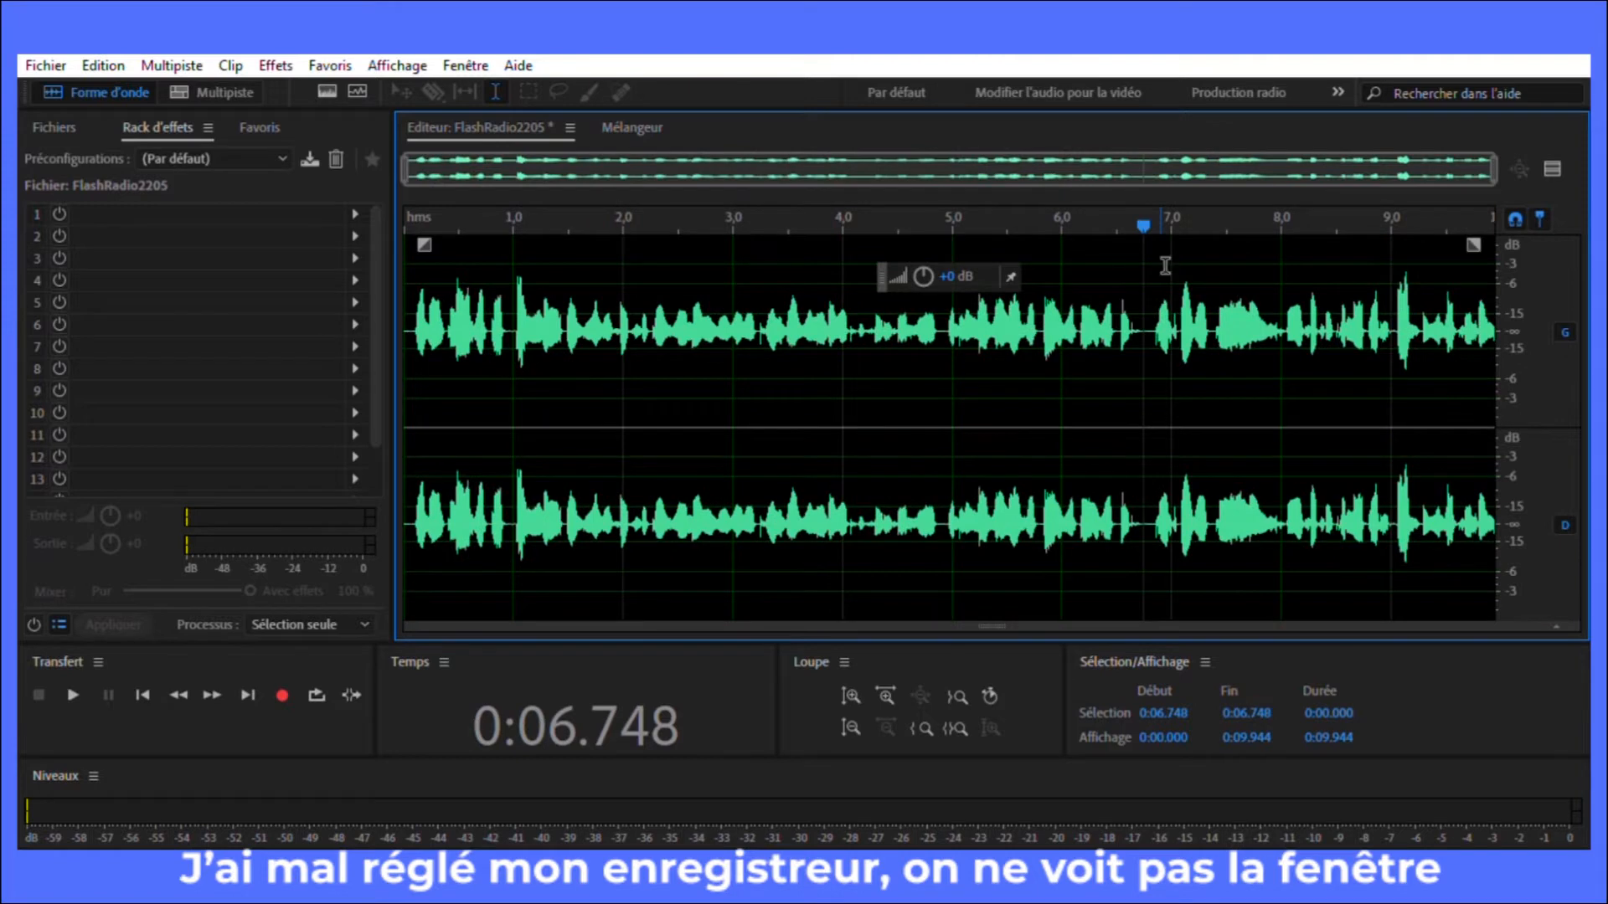
Step: Select the entire recording and raise its volume slightly
key(ctrl+a)
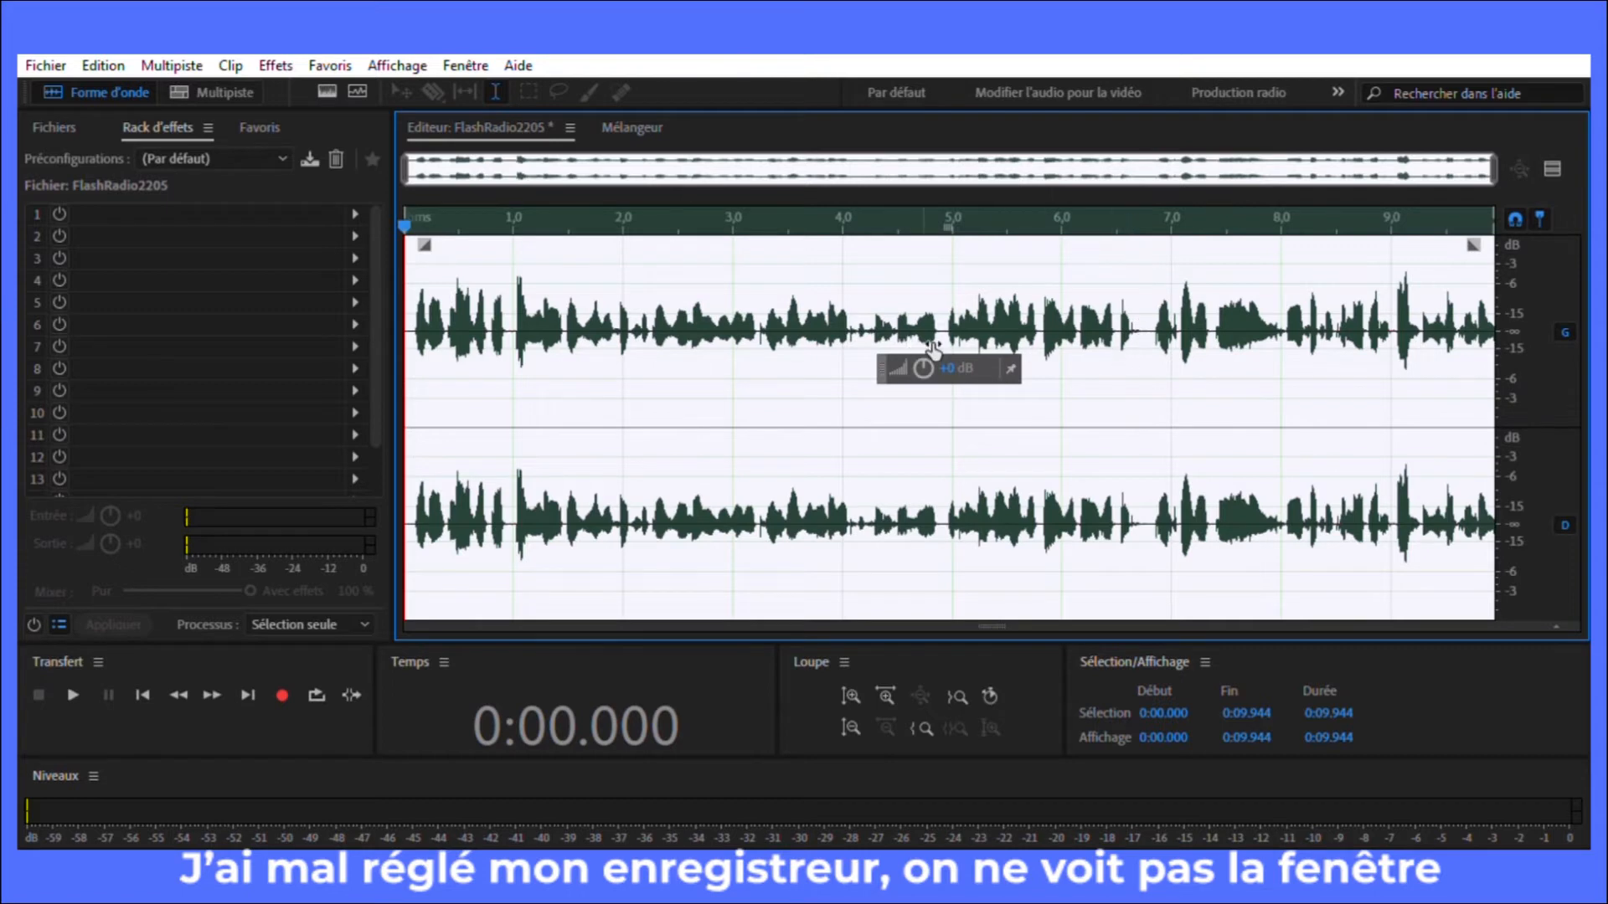
drag(923, 368, 944, 355)
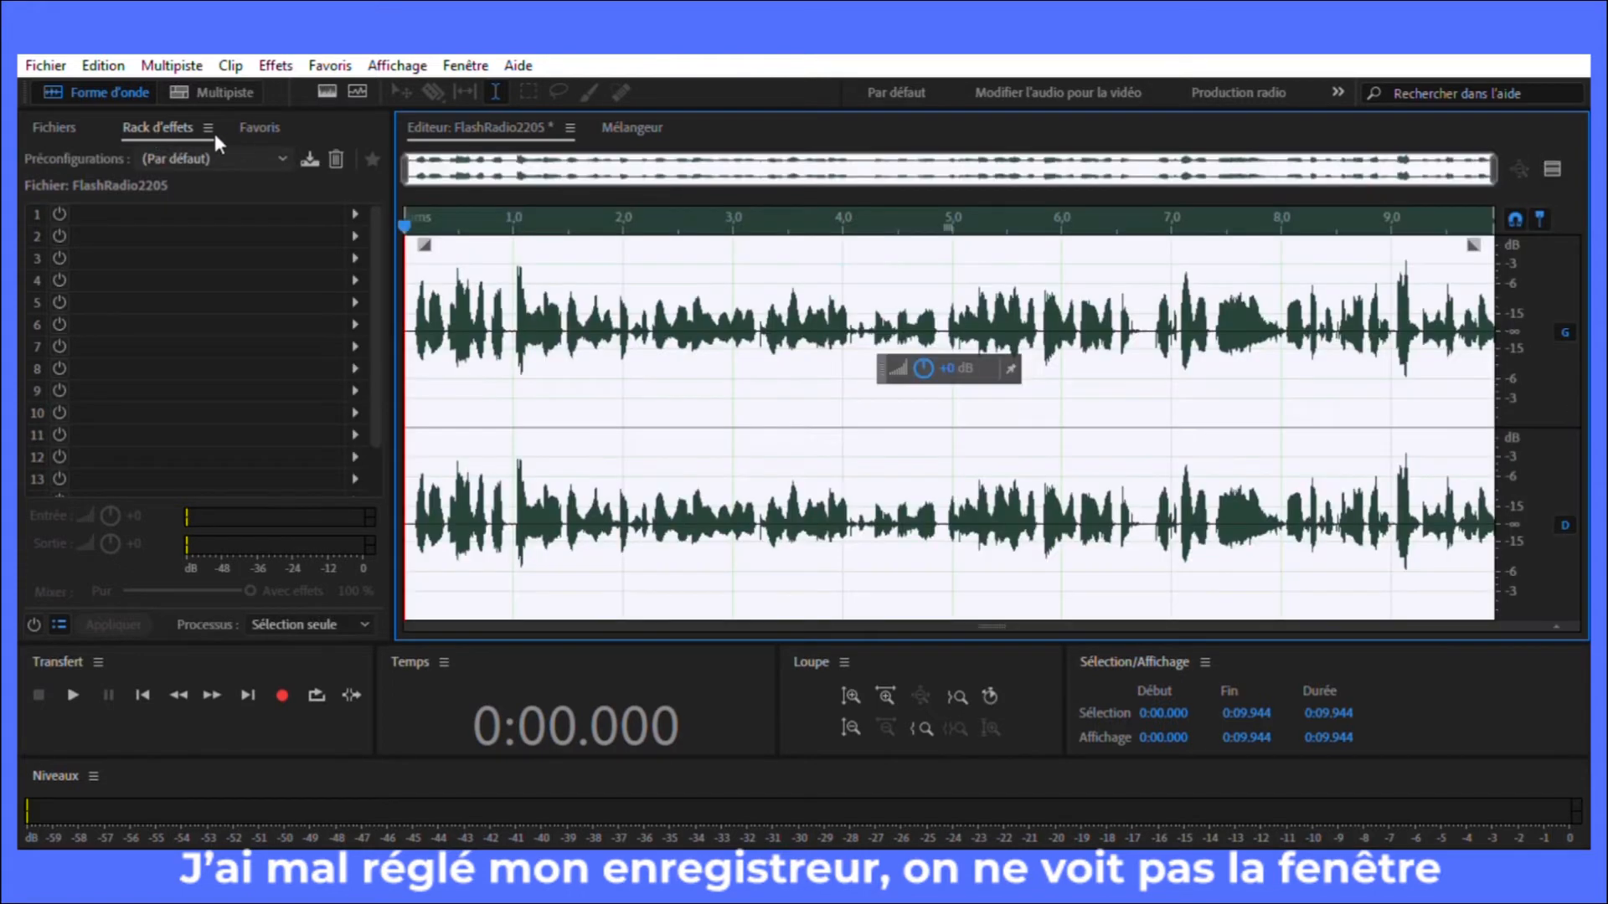
Step: Load the "Voix de podcast" effects rack preset for the recording
click(64, 103)
click(169, 107)
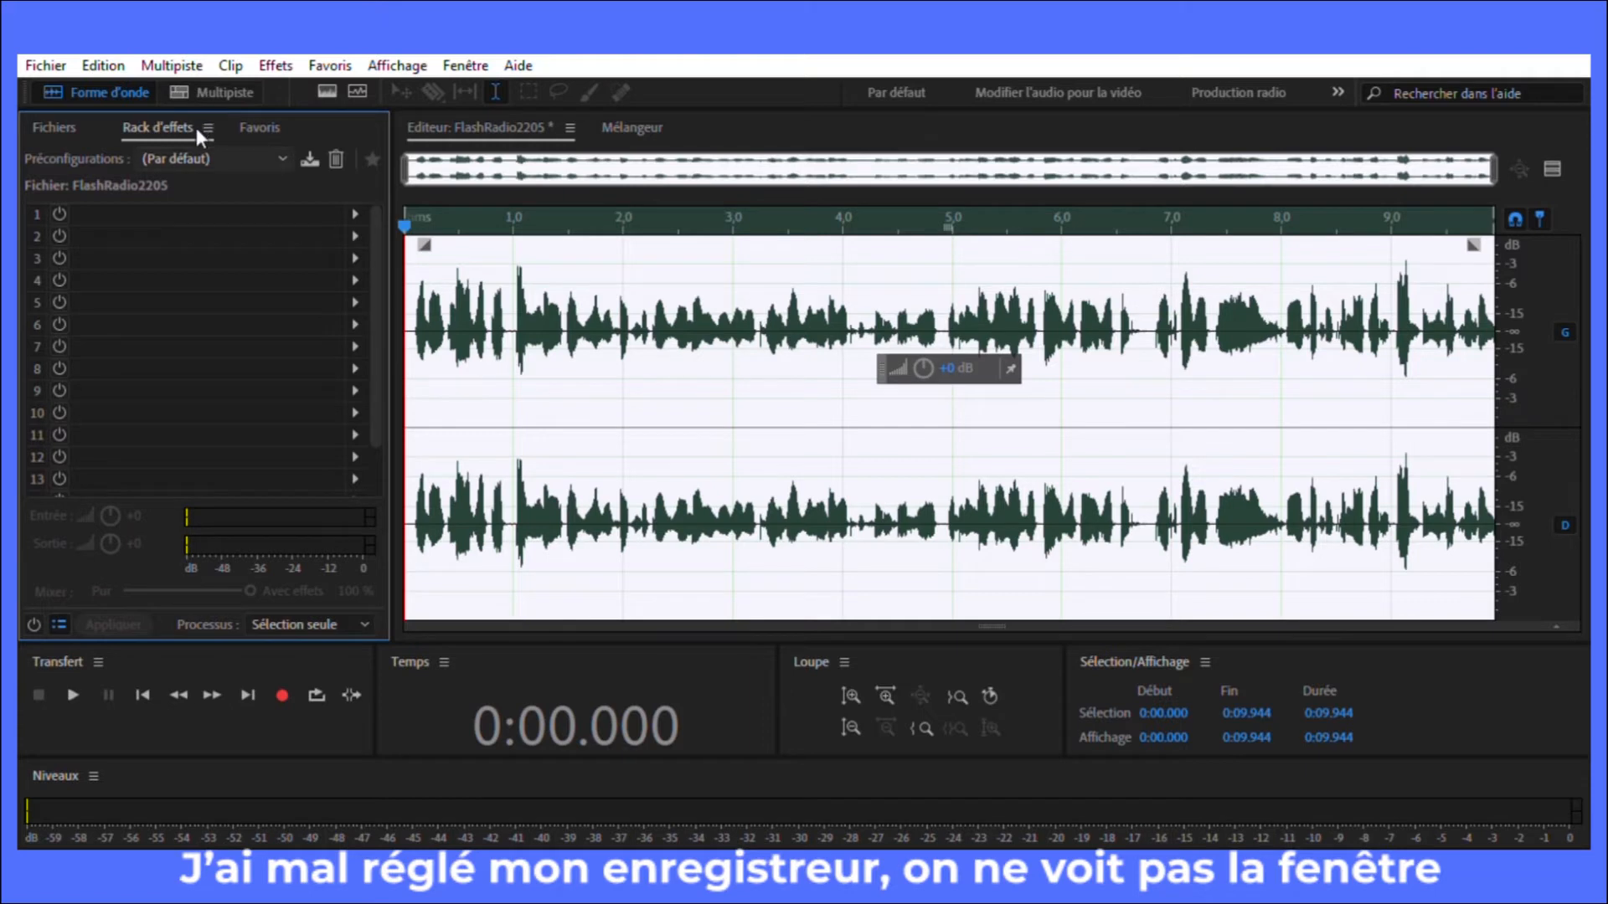
click(196, 128)
click(402, 790)
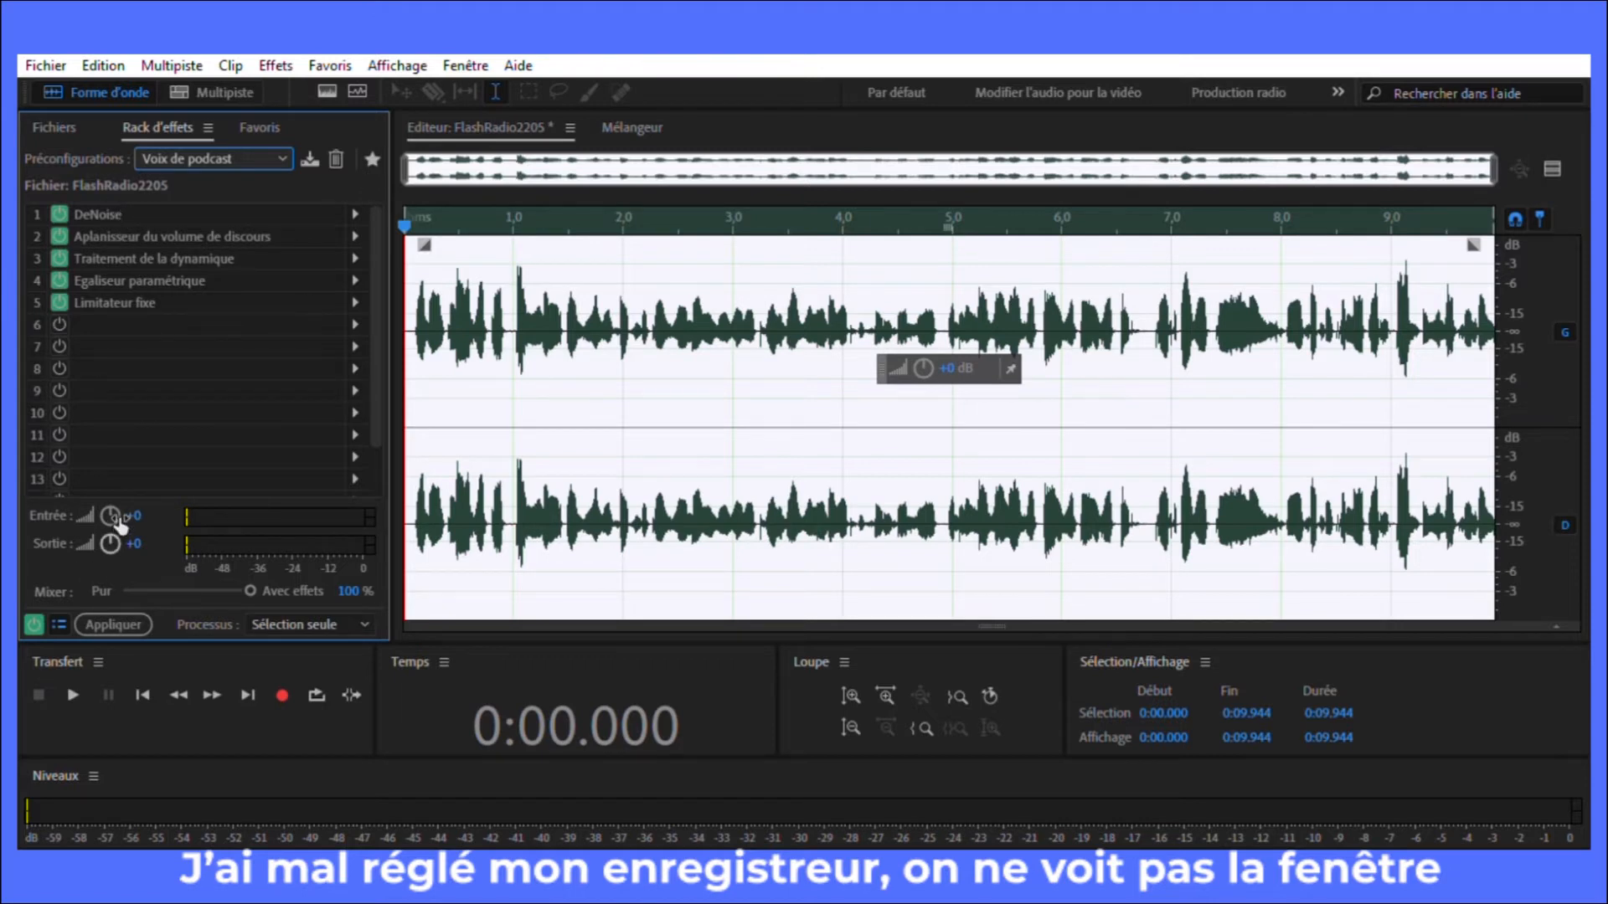
Step: Set the effects rack's output level to 0 dB and apply the rack to the whole recording
drag(116, 531, 123, 528)
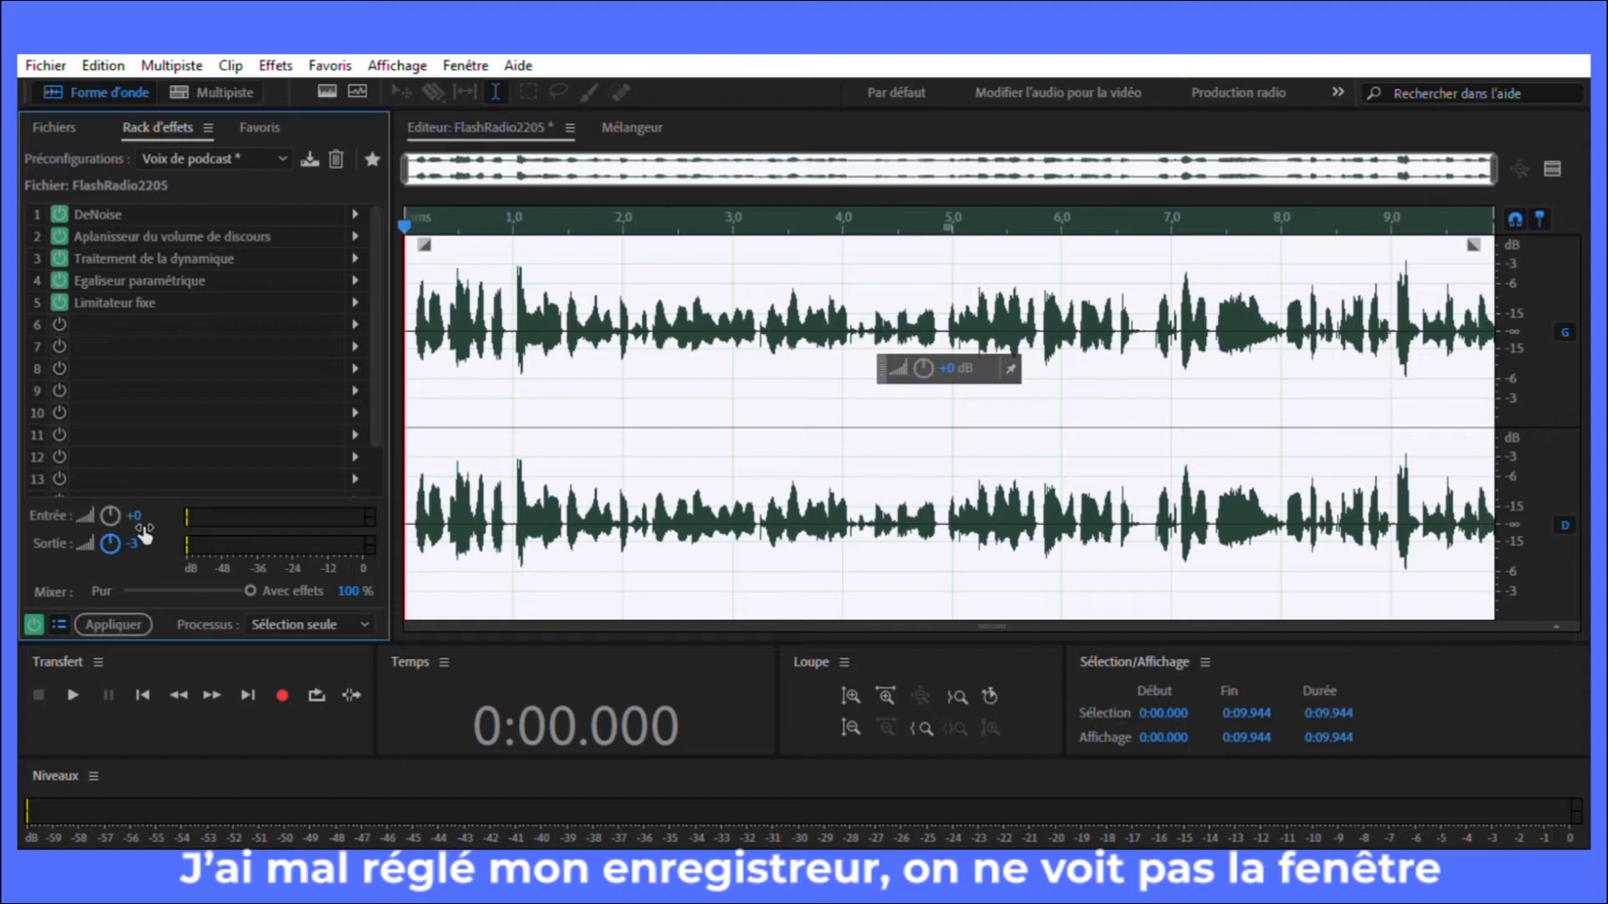
click(136, 536)
text(0)
key(Return)
click(127, 601)
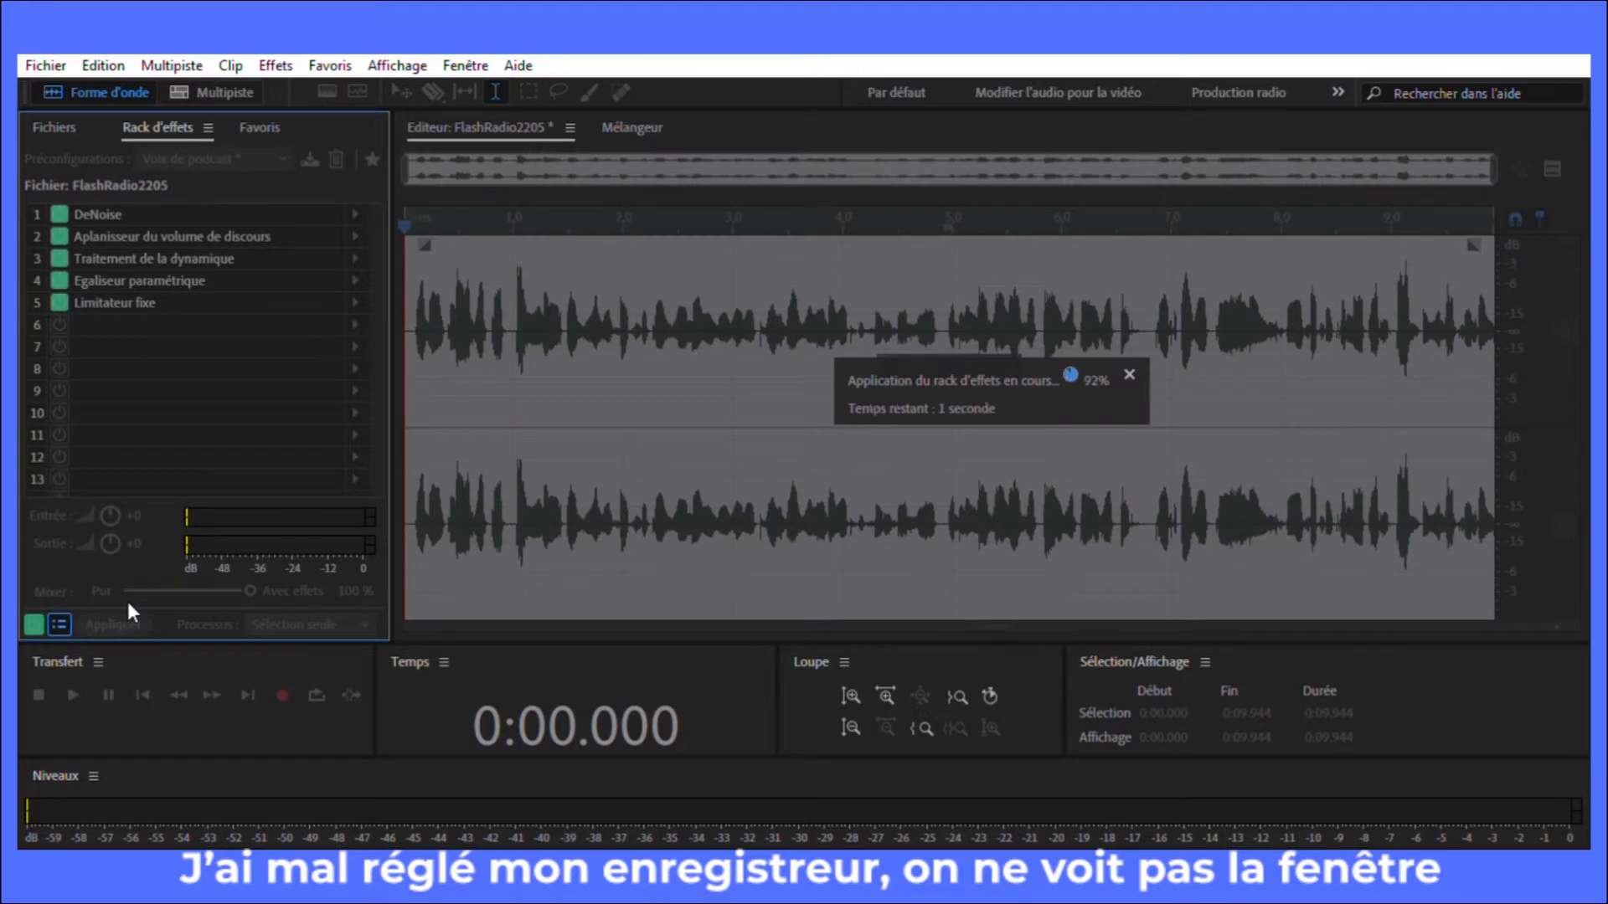
Step: Play back the start of the processed recording and return the playhead to 0:00.000
key(space)
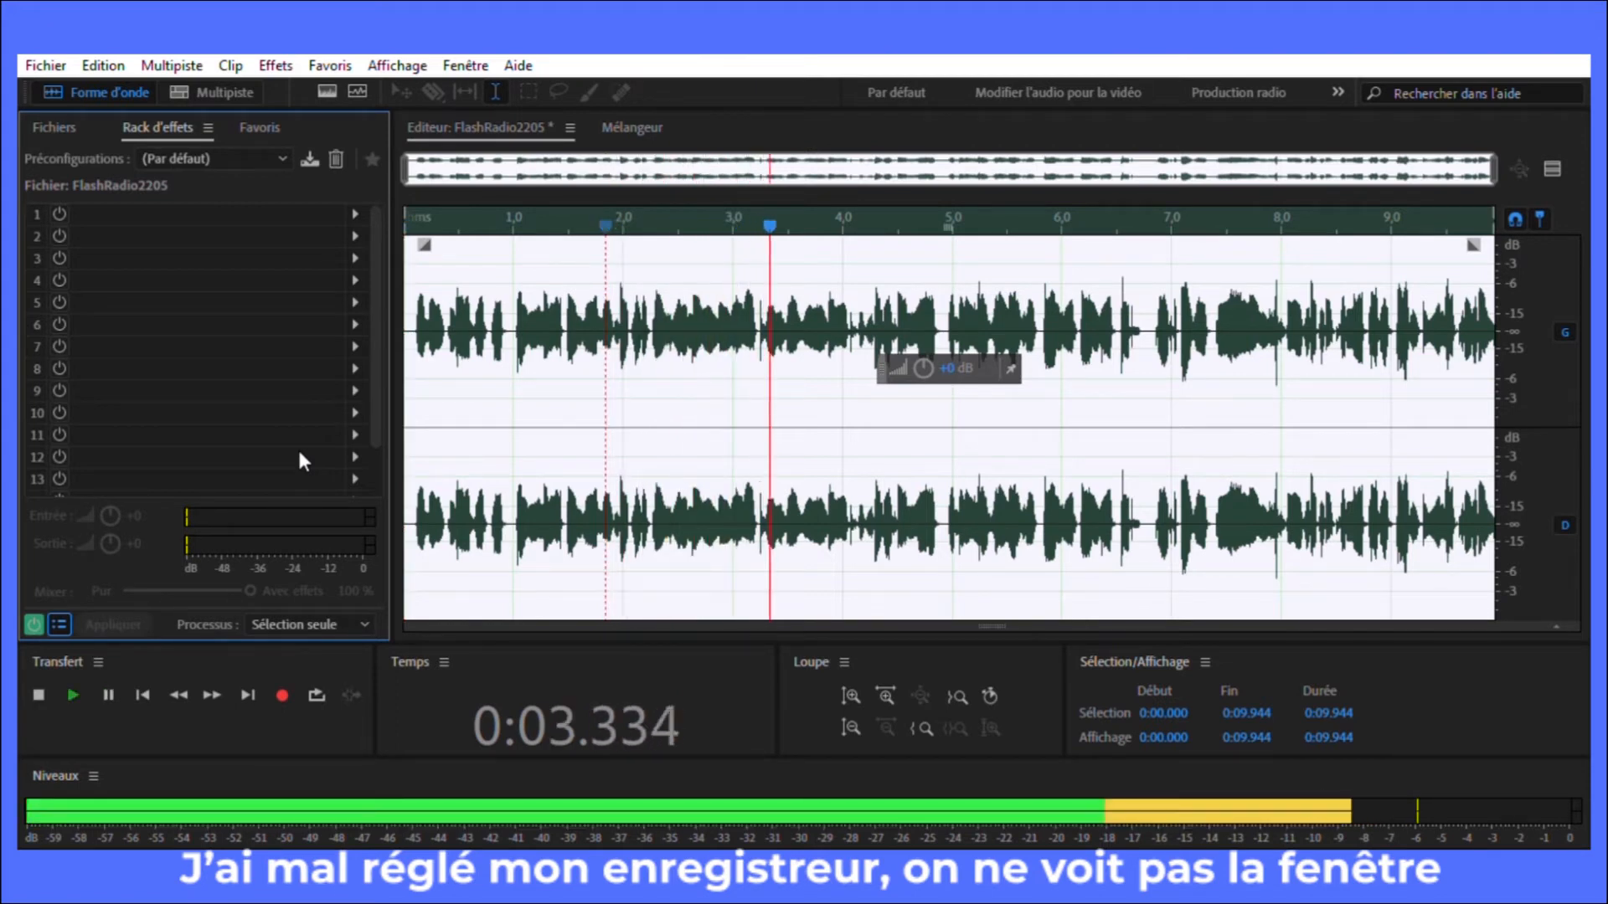
key(space)
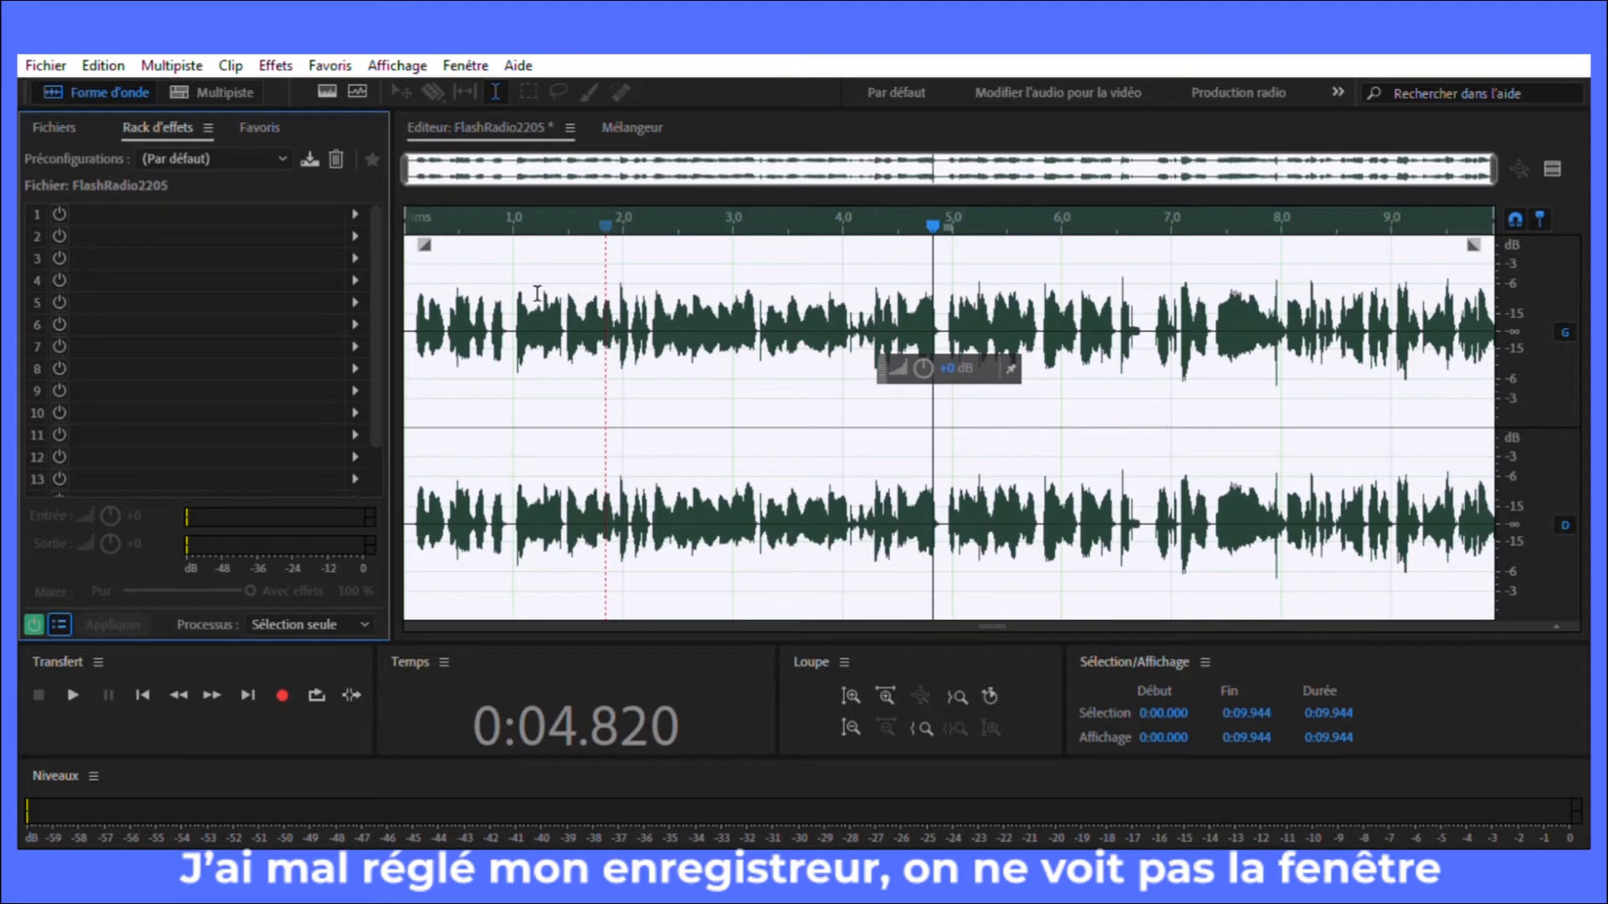
drag(932, 223, 366, 220)
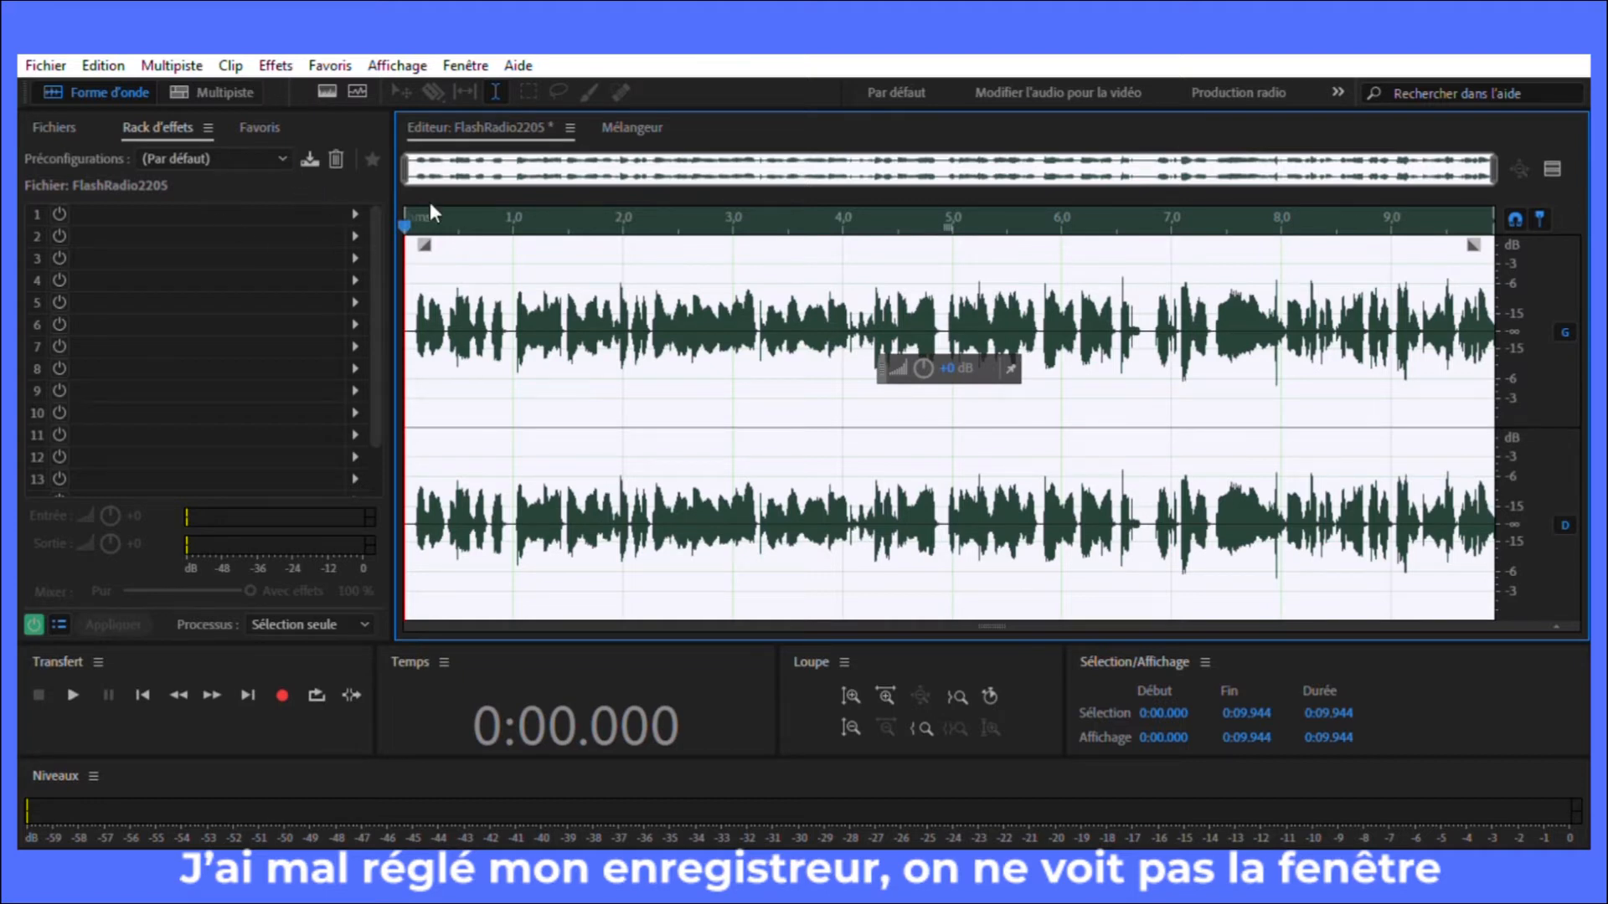
Step: Create the multitrack session FlashRadio2205 and insert the recorded FlashRadio2205 file at the start of Piste 1
click(222, 82)
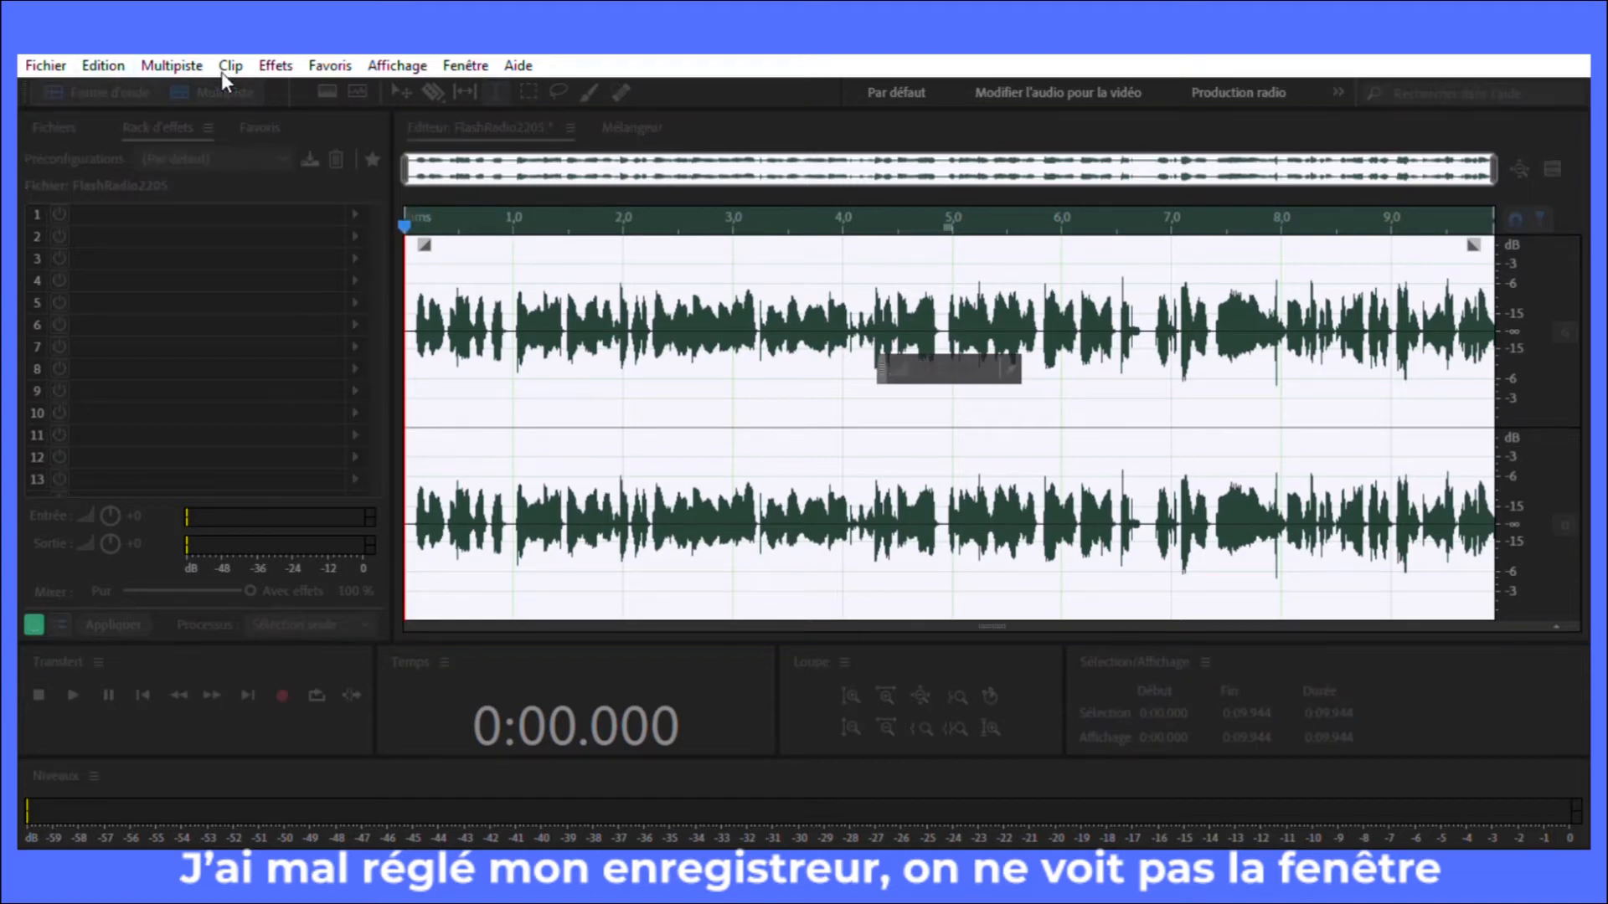
click(1064, 299)
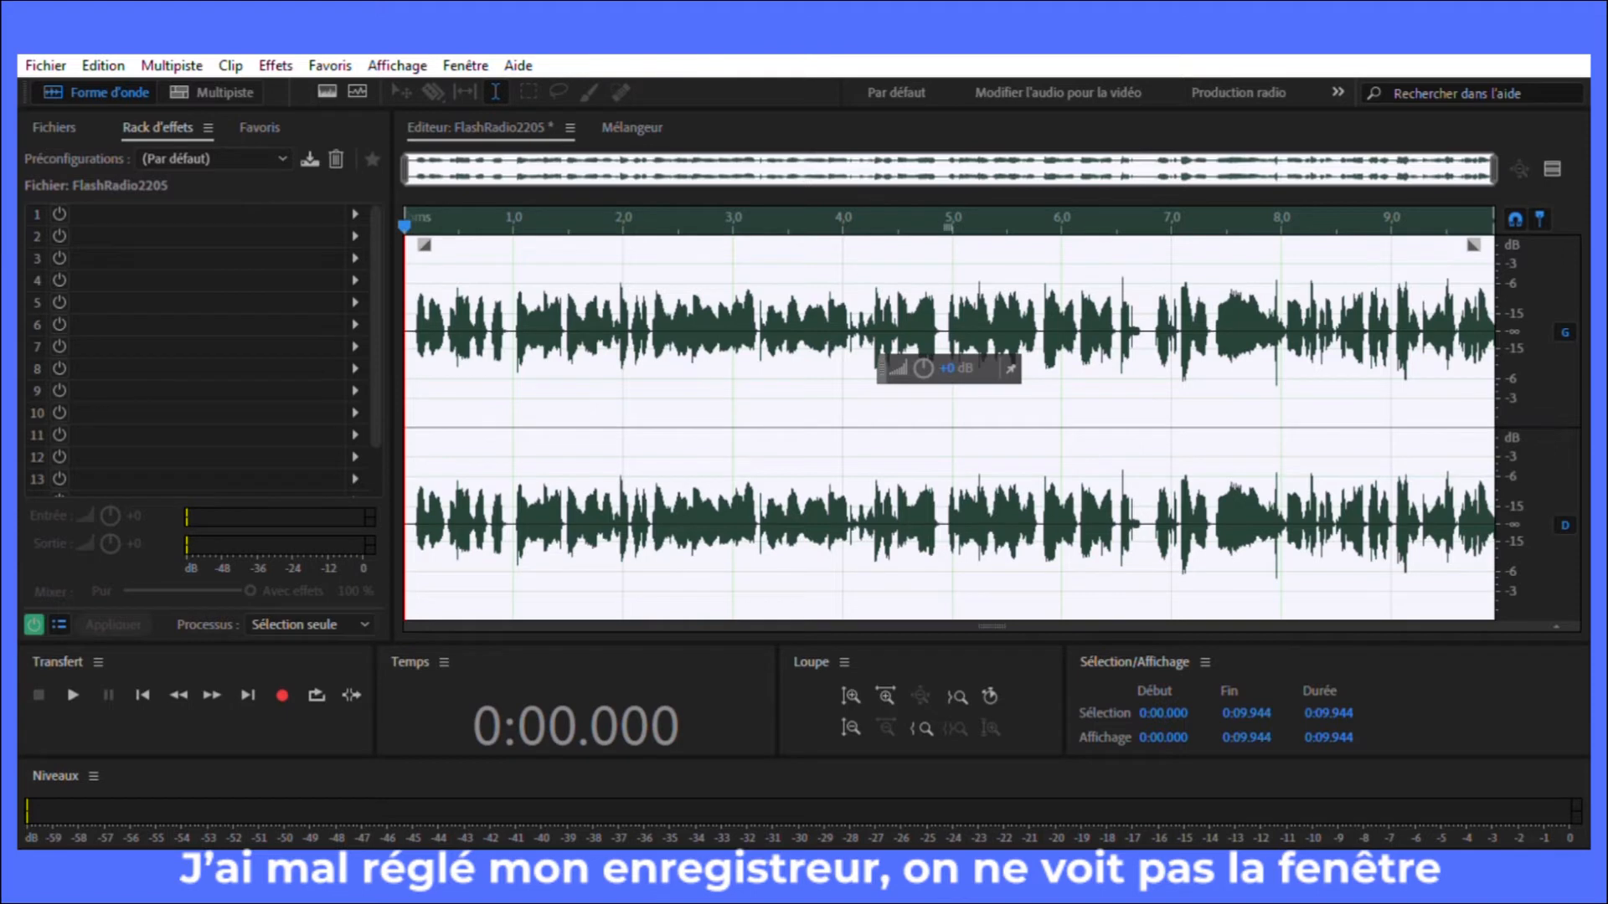
click(207, 85)
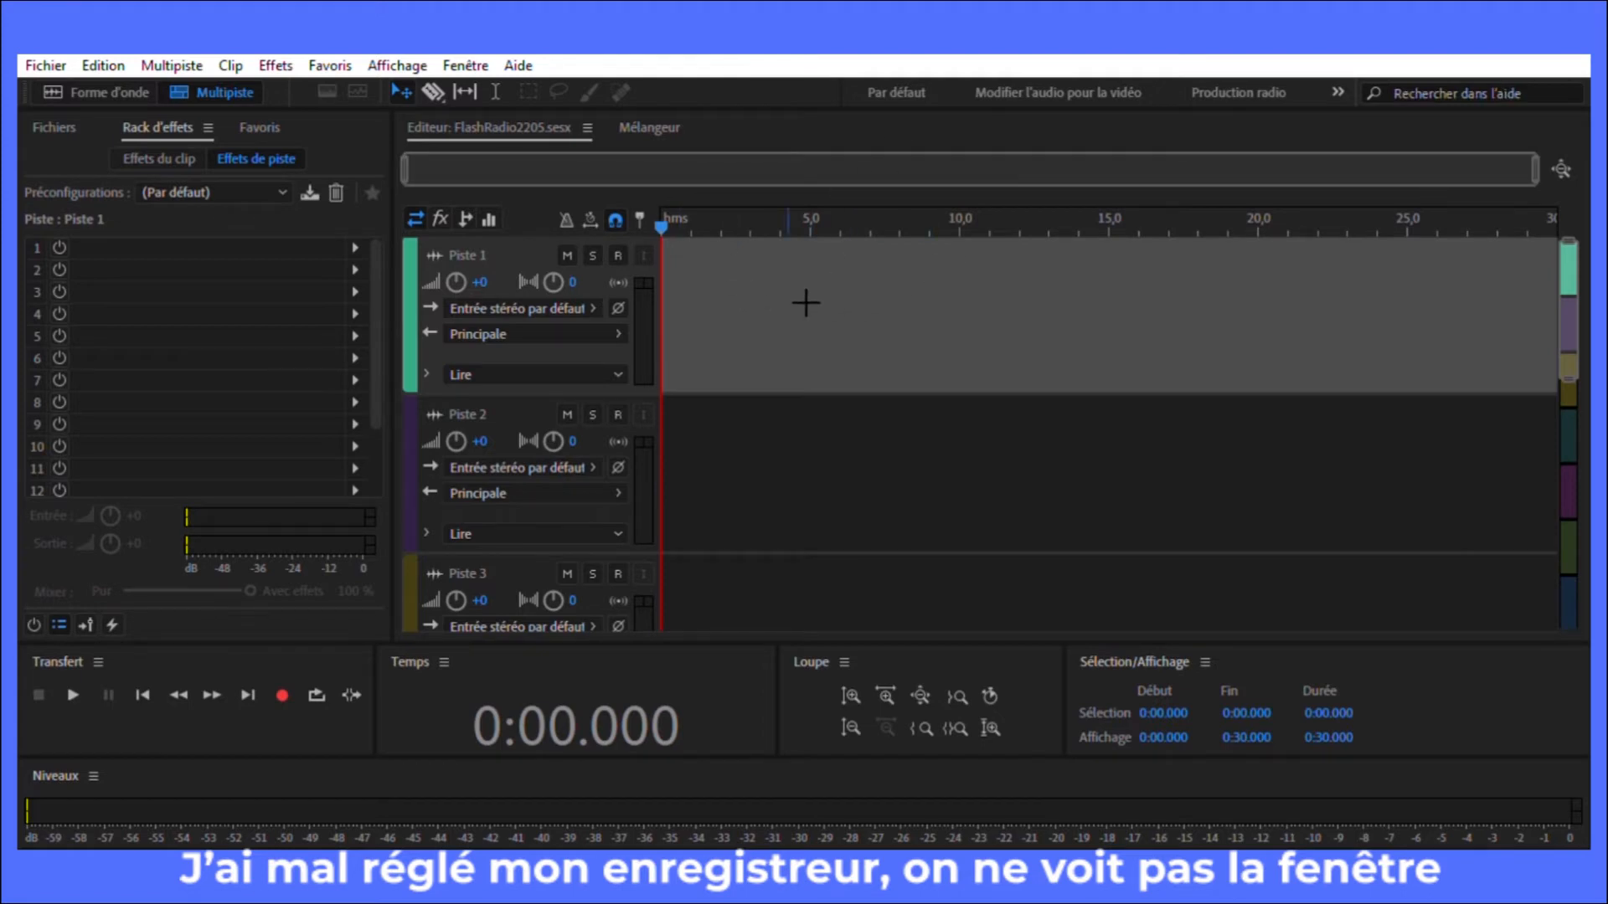
right_click(788, 285)
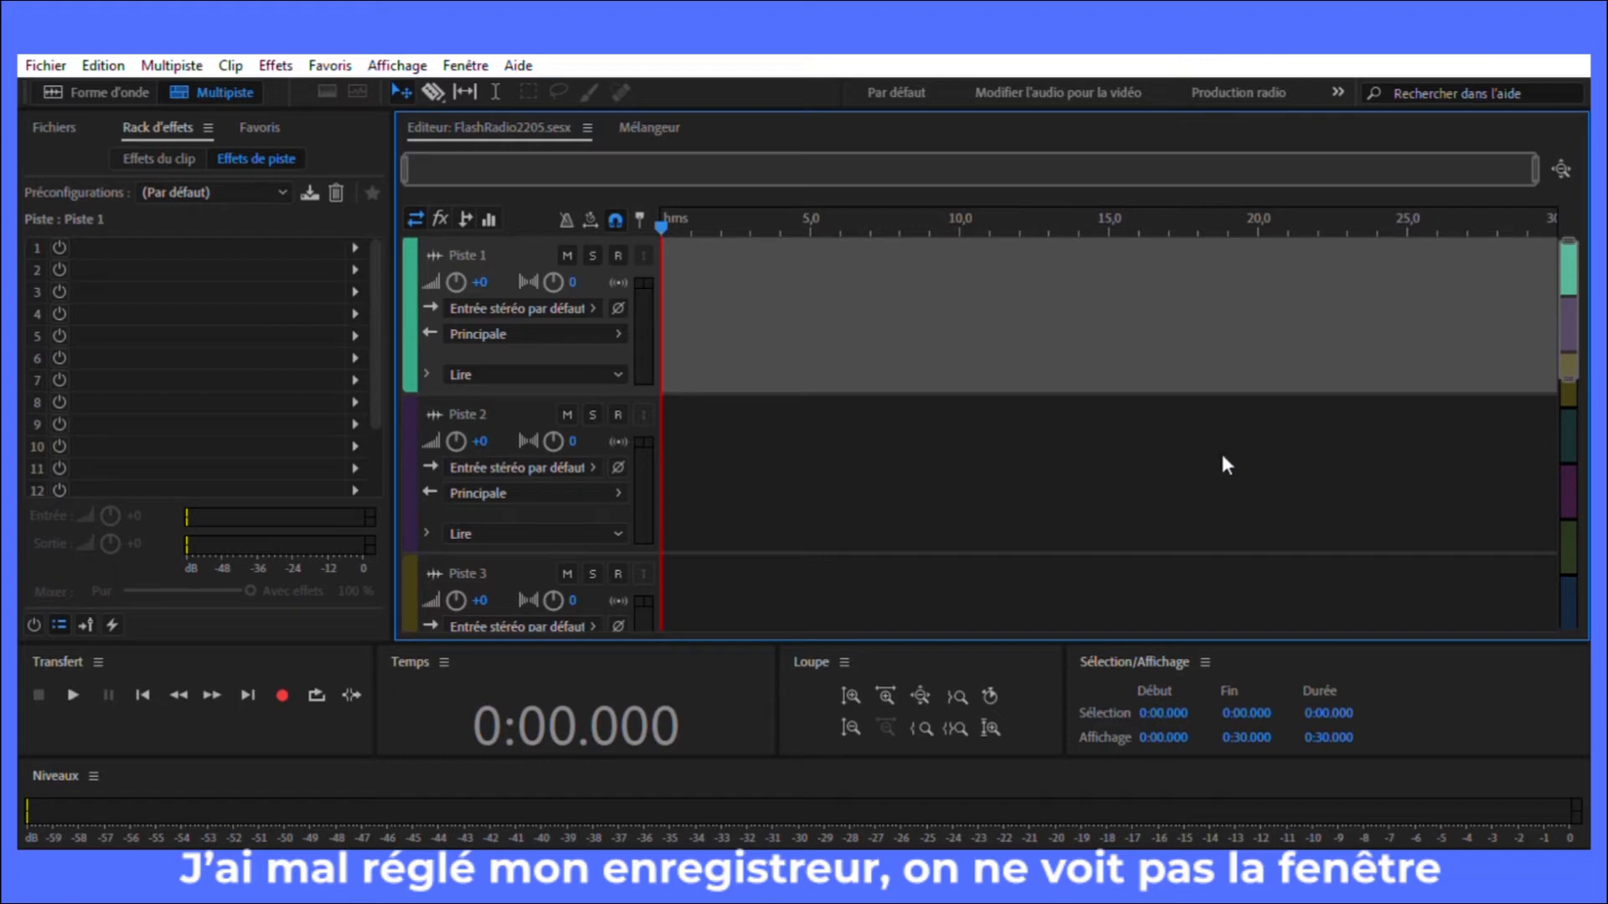
click(1275, 534)
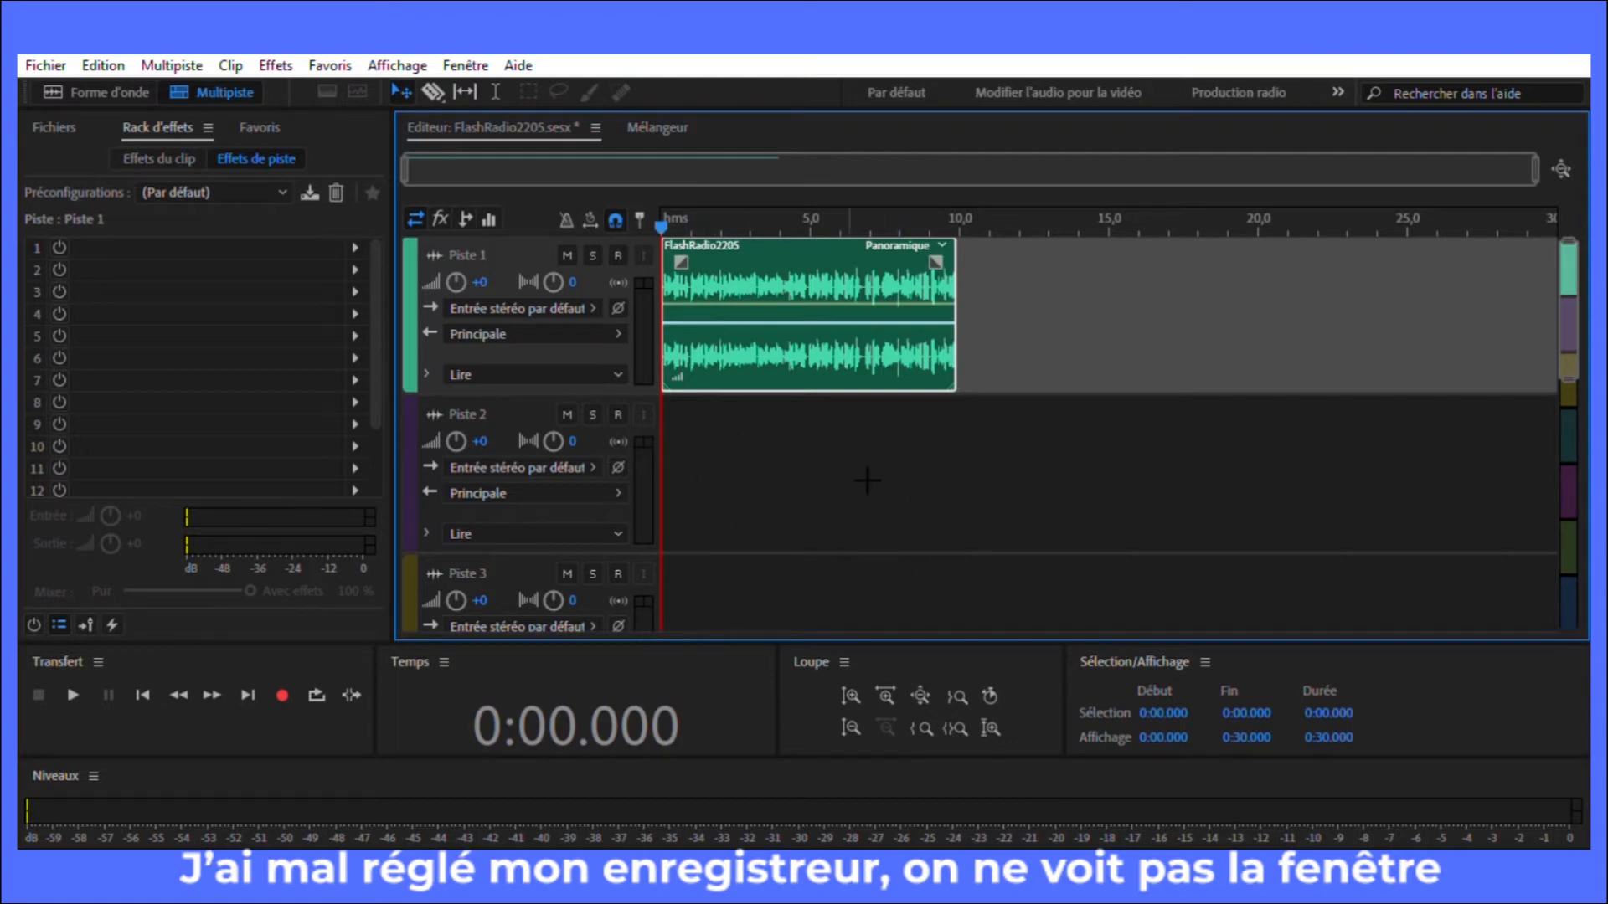
Step: Import the Slip 48000 1 audio file and place it at the start of Piste 2
click(871, 446)
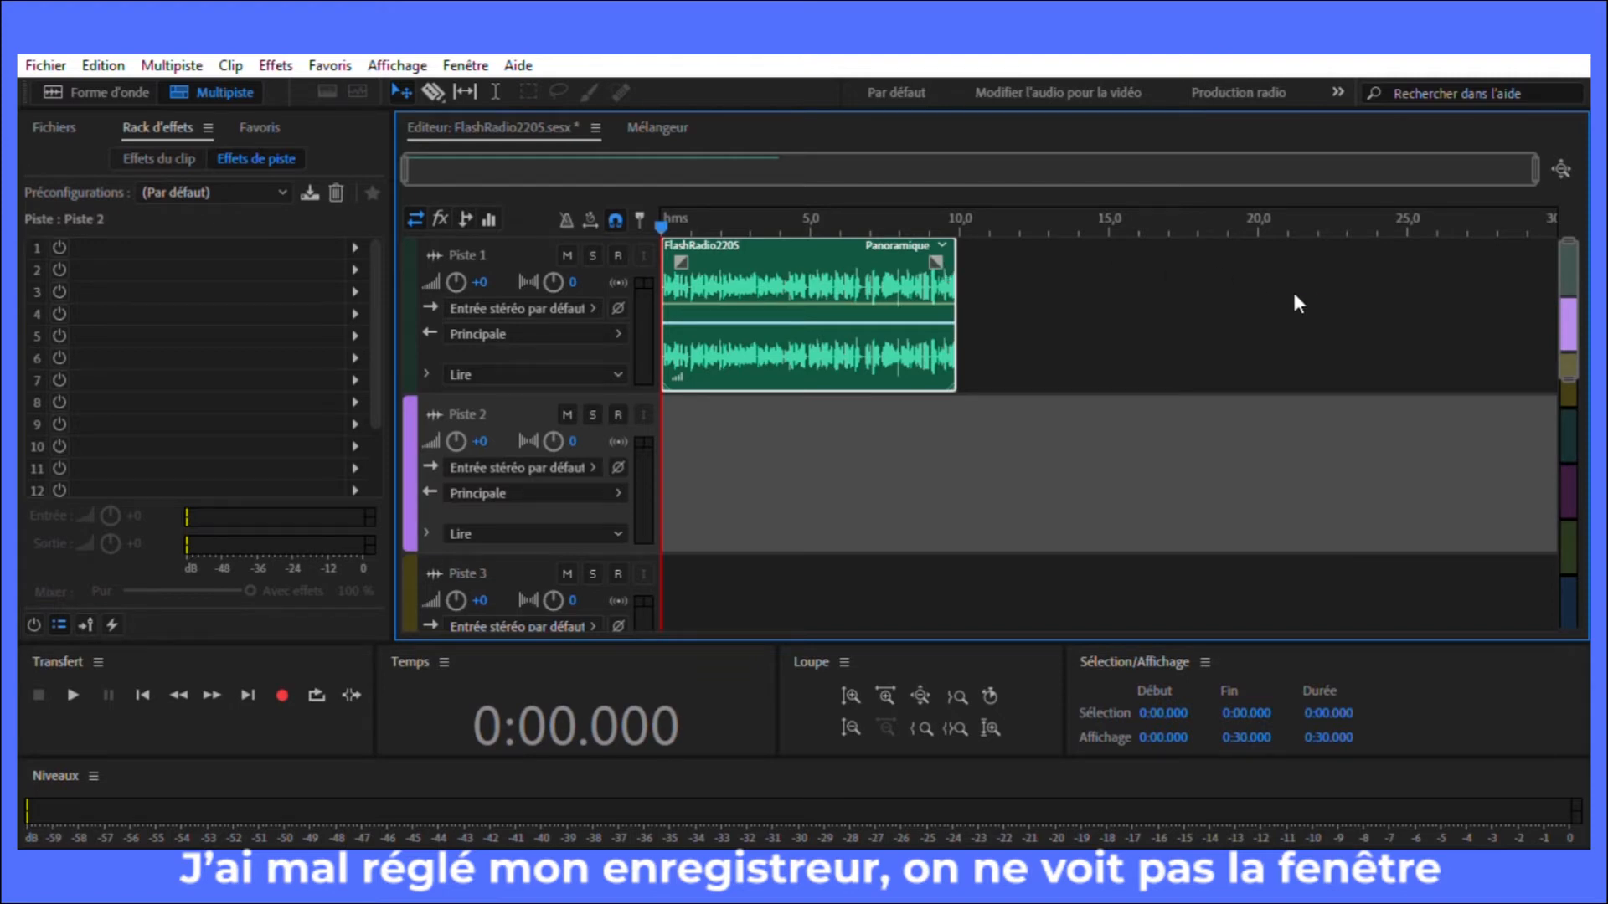
key(ctrl+i)
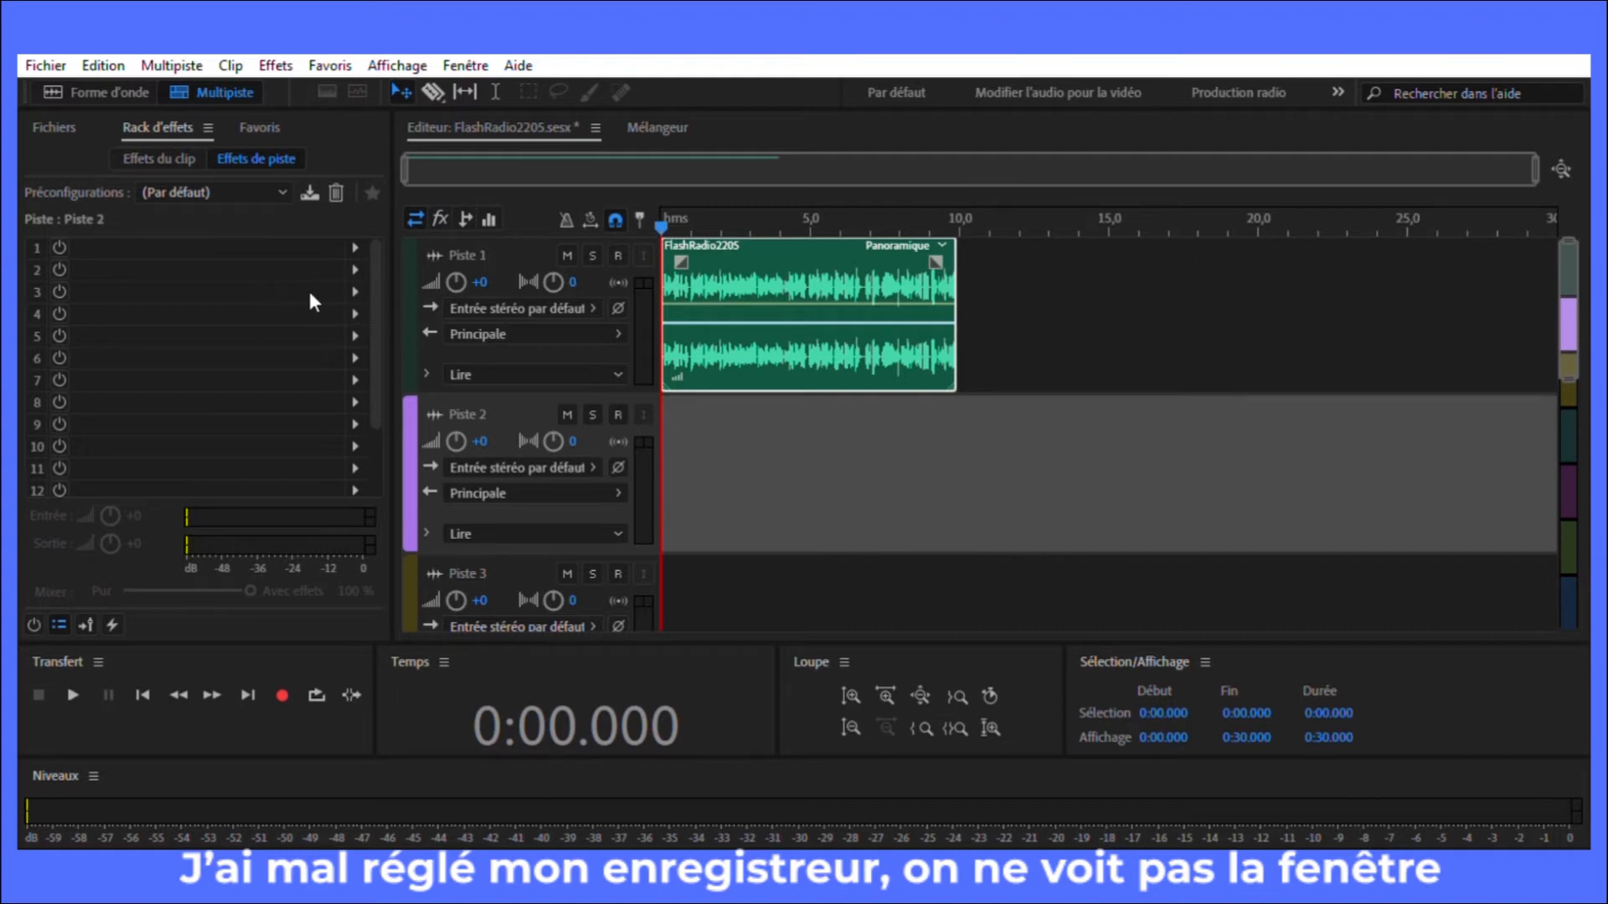
click(611, 575)
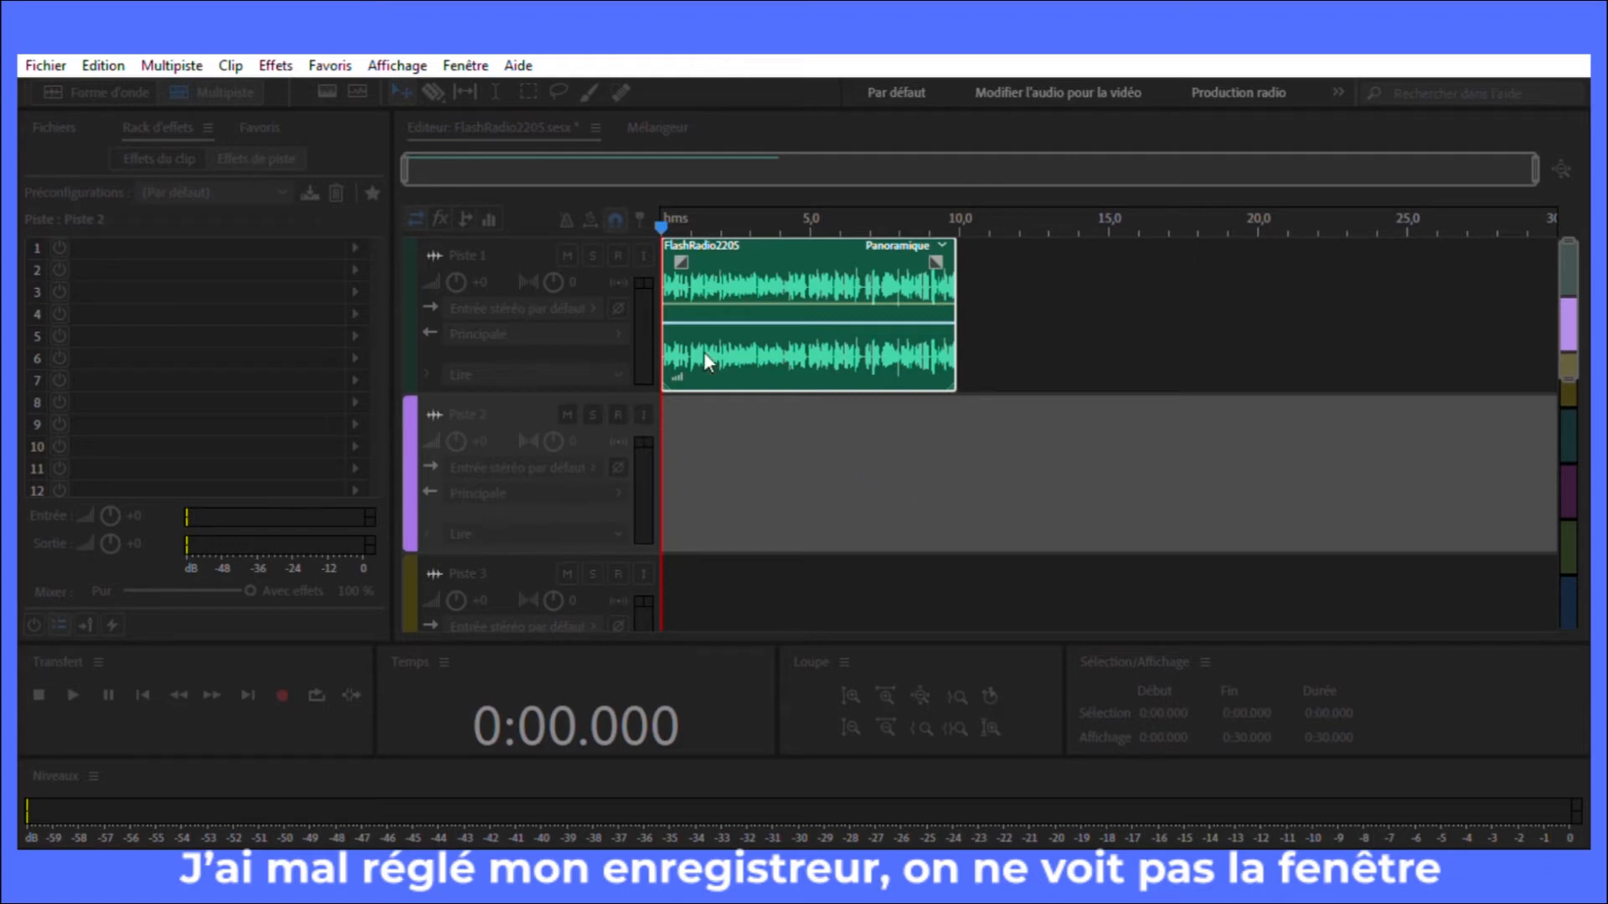
click(498, 555)
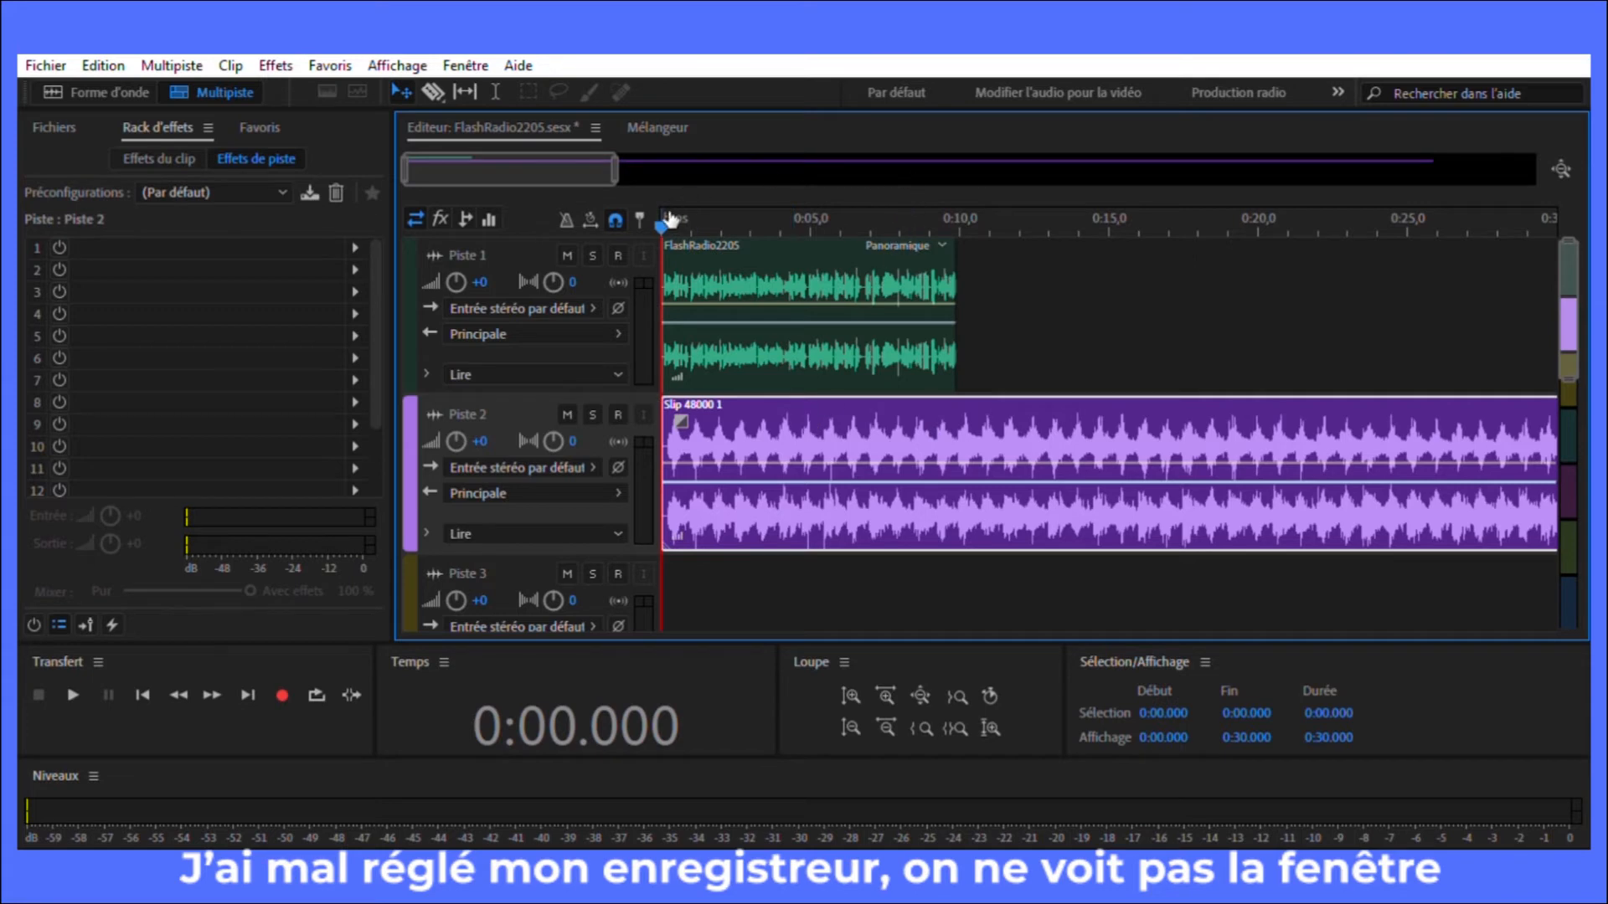
drag(668, 221, 654, 307)
drag(662, 222, 967, 233)
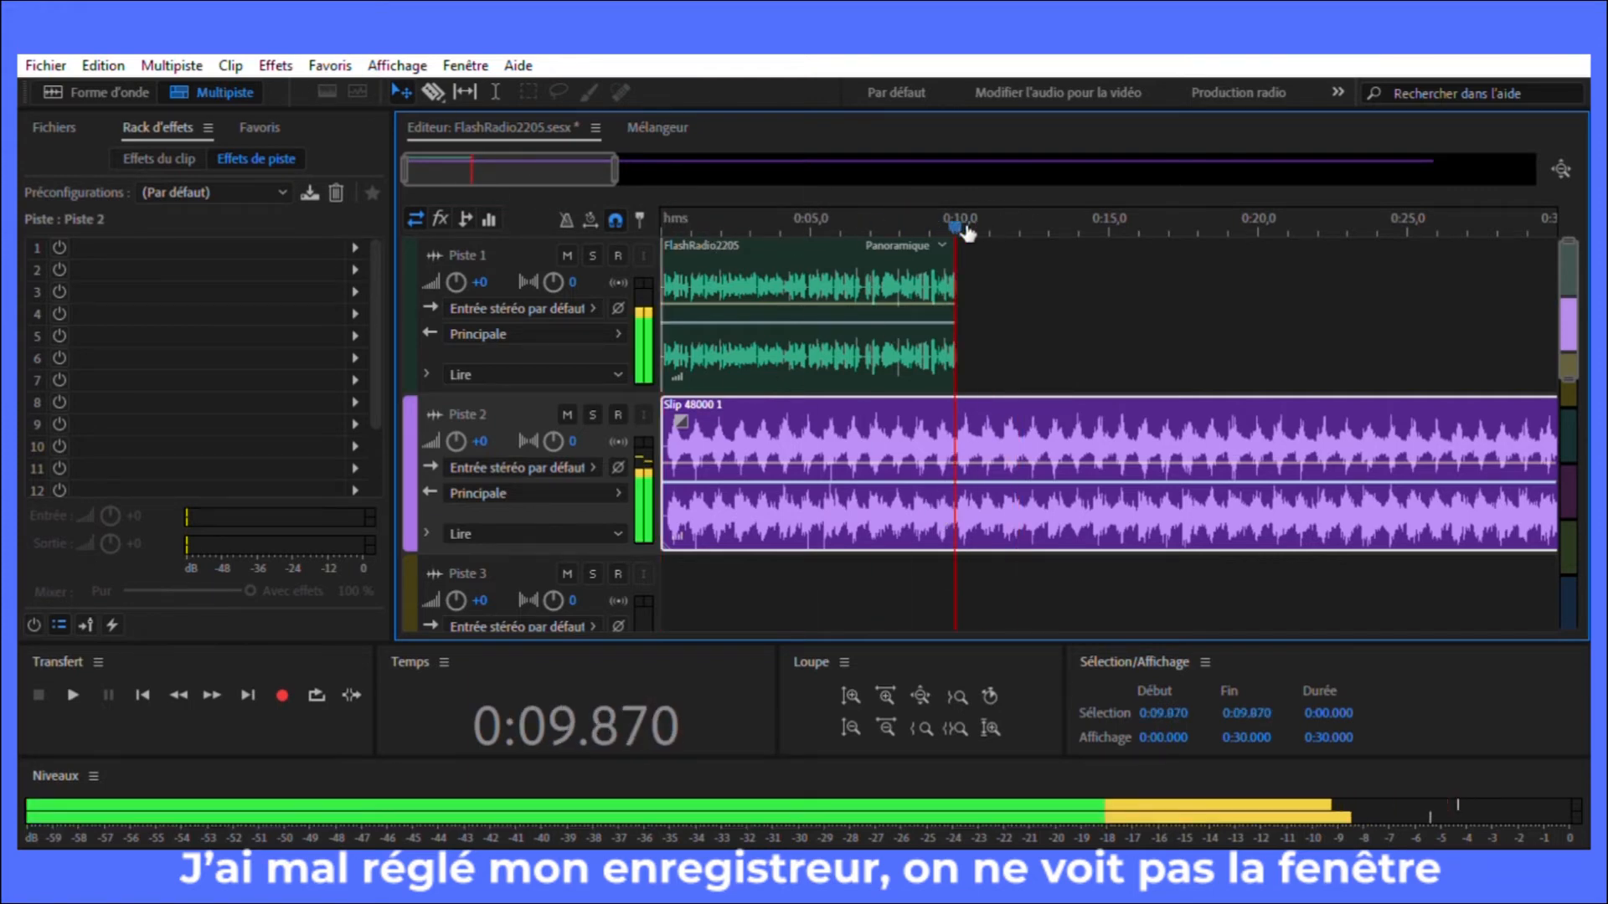
key(shift+Home)
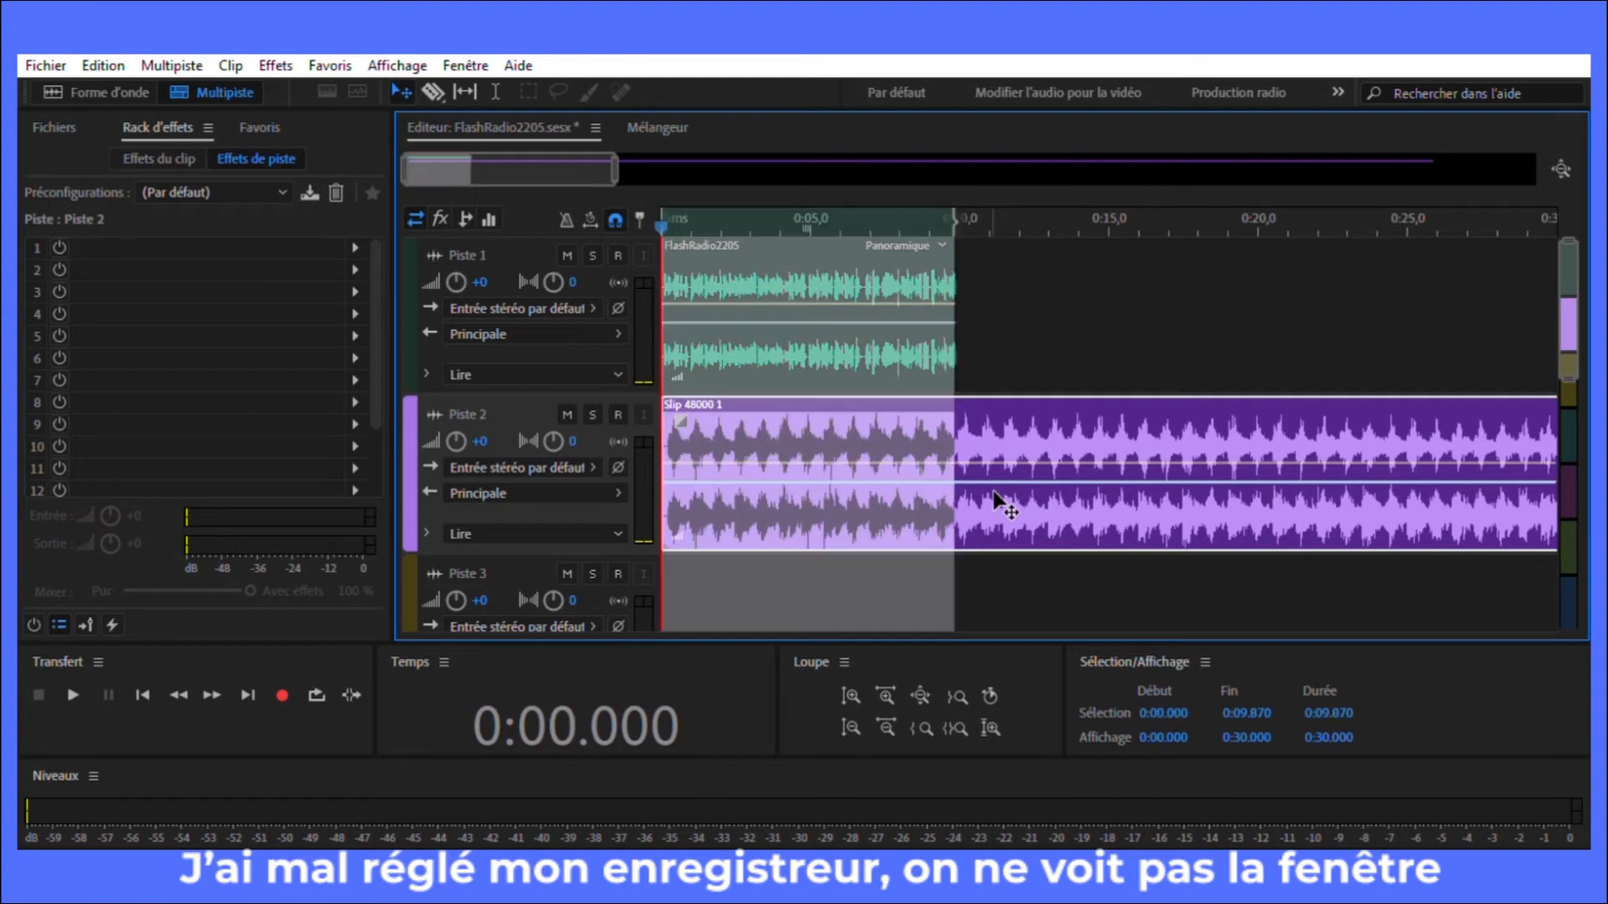
click(993, 323)
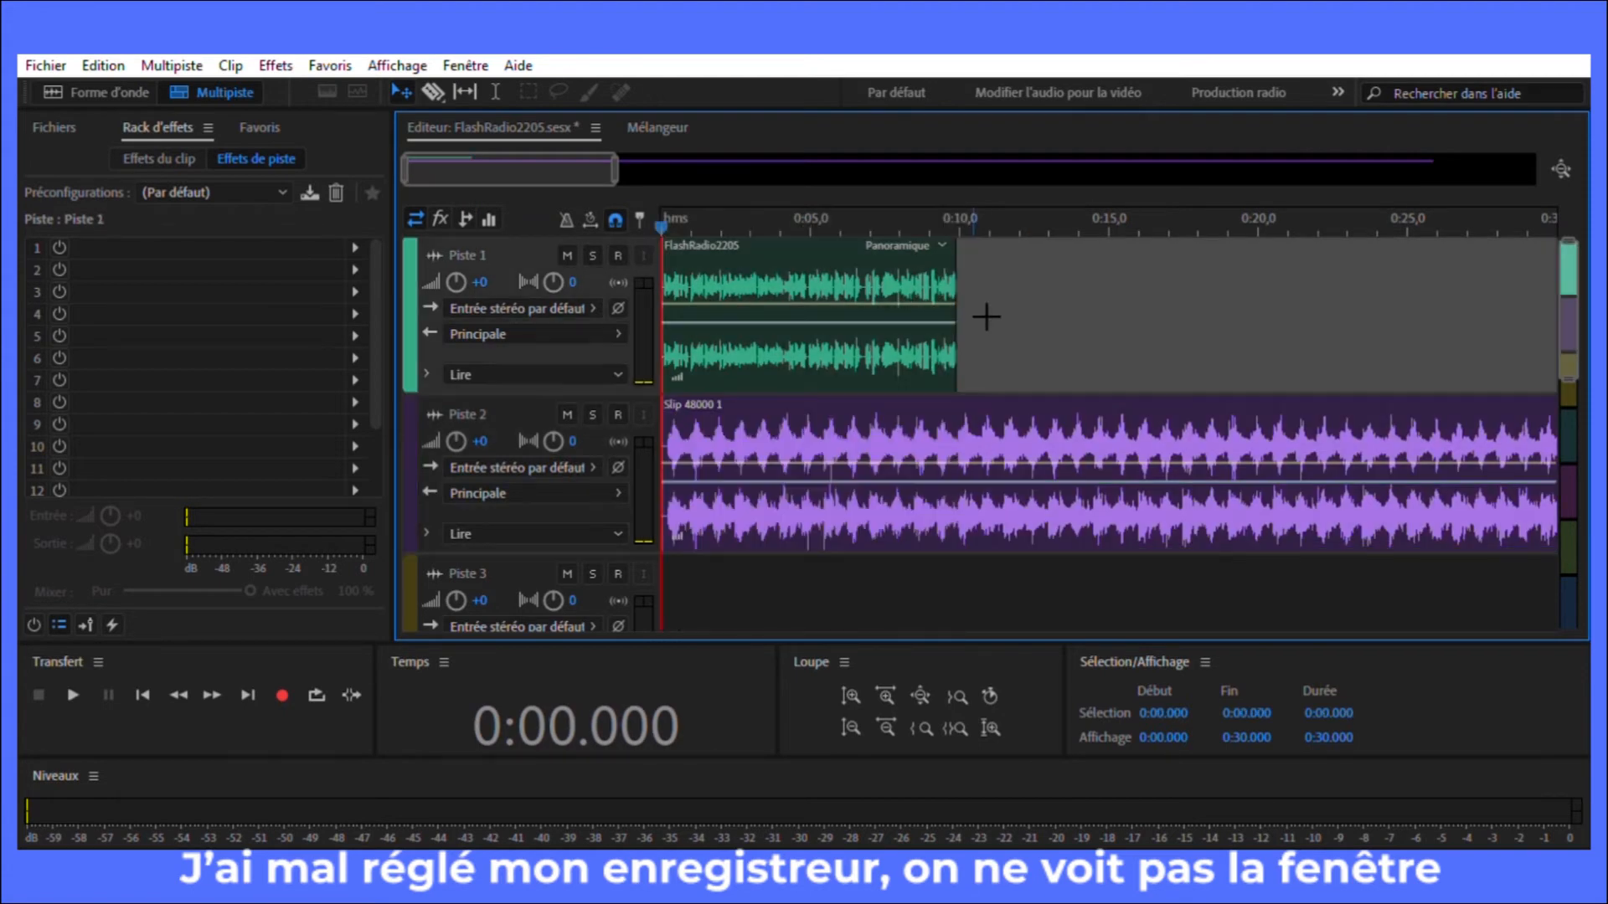
Step: Split the Slip 48000 1 clip at 0:09.948, where the voice-over ends, and delete the part after the cut
click(432, 84)
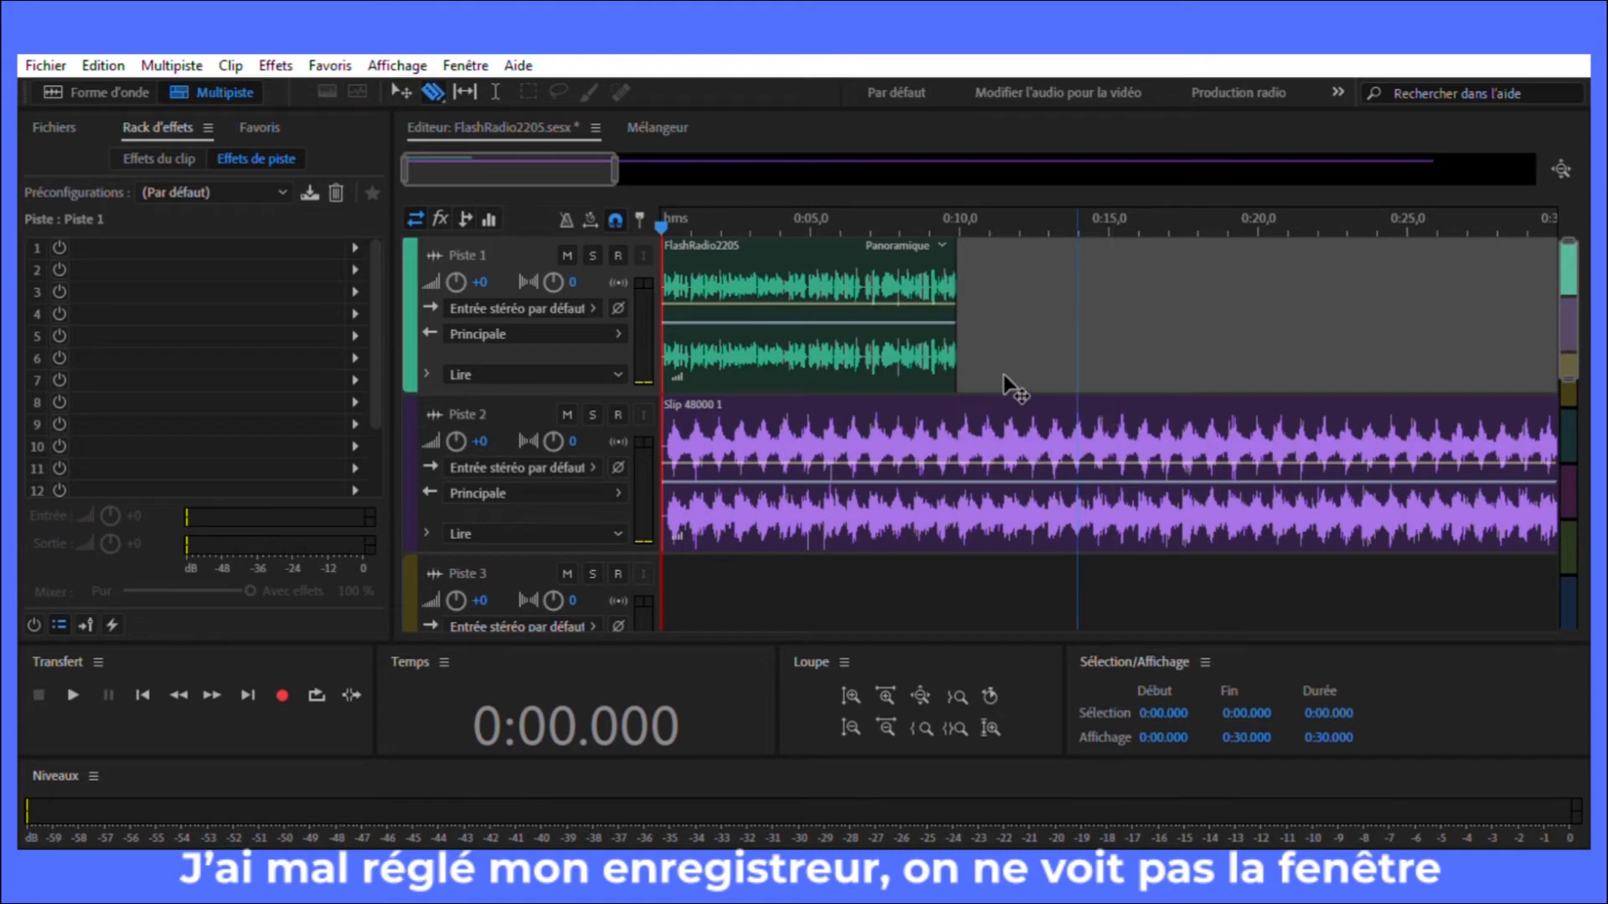
click(958, 376)
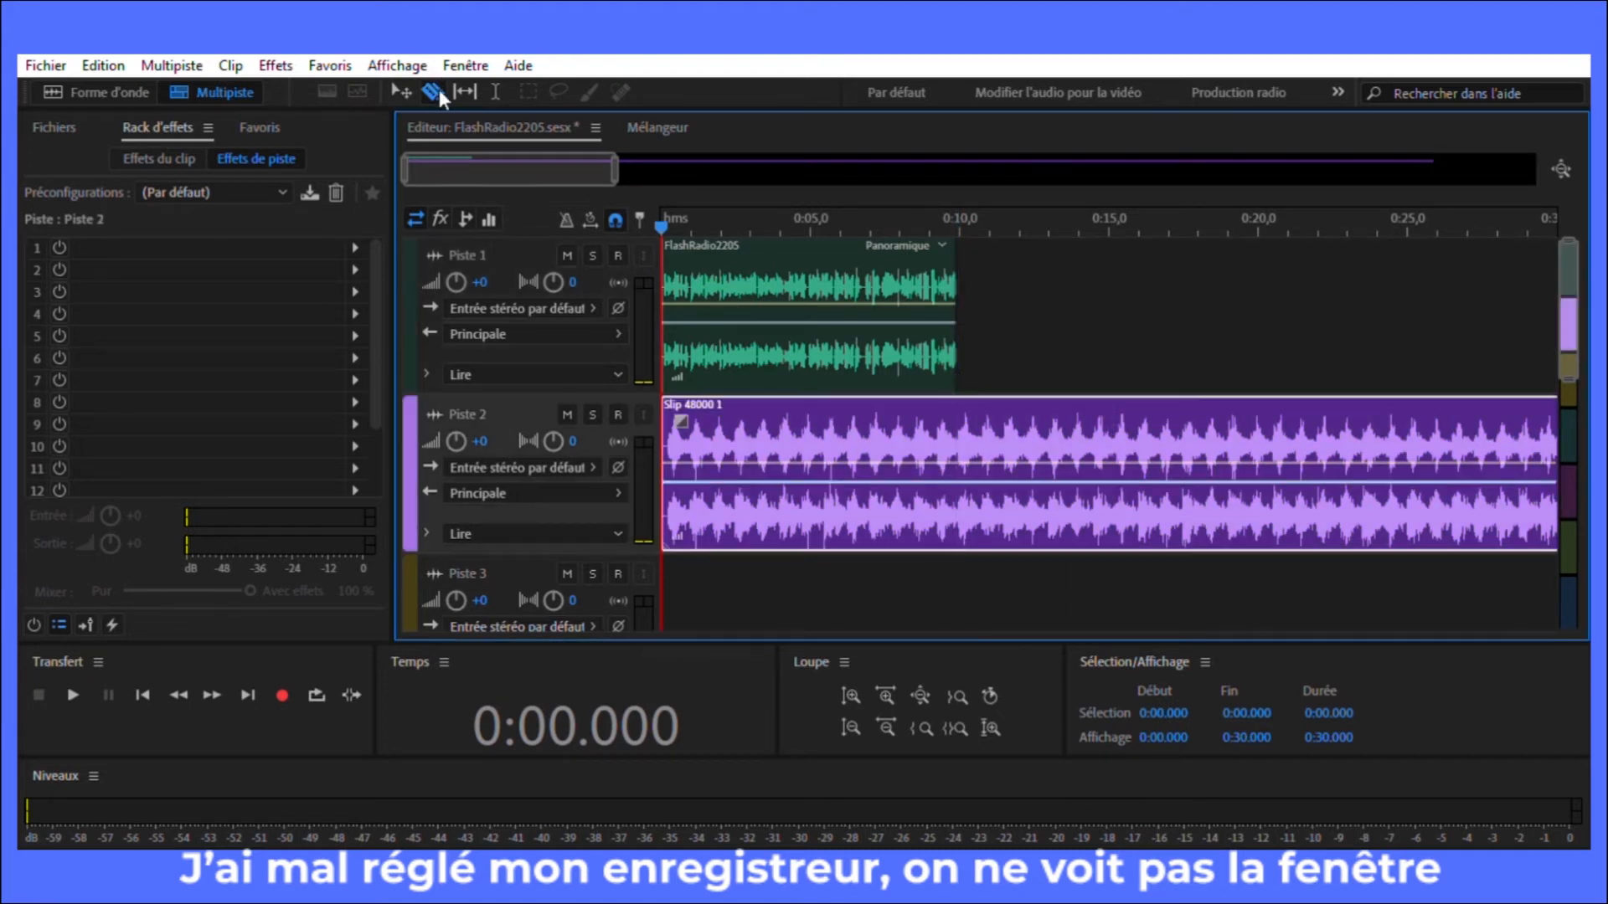
drag(661, 223, 965, 224)
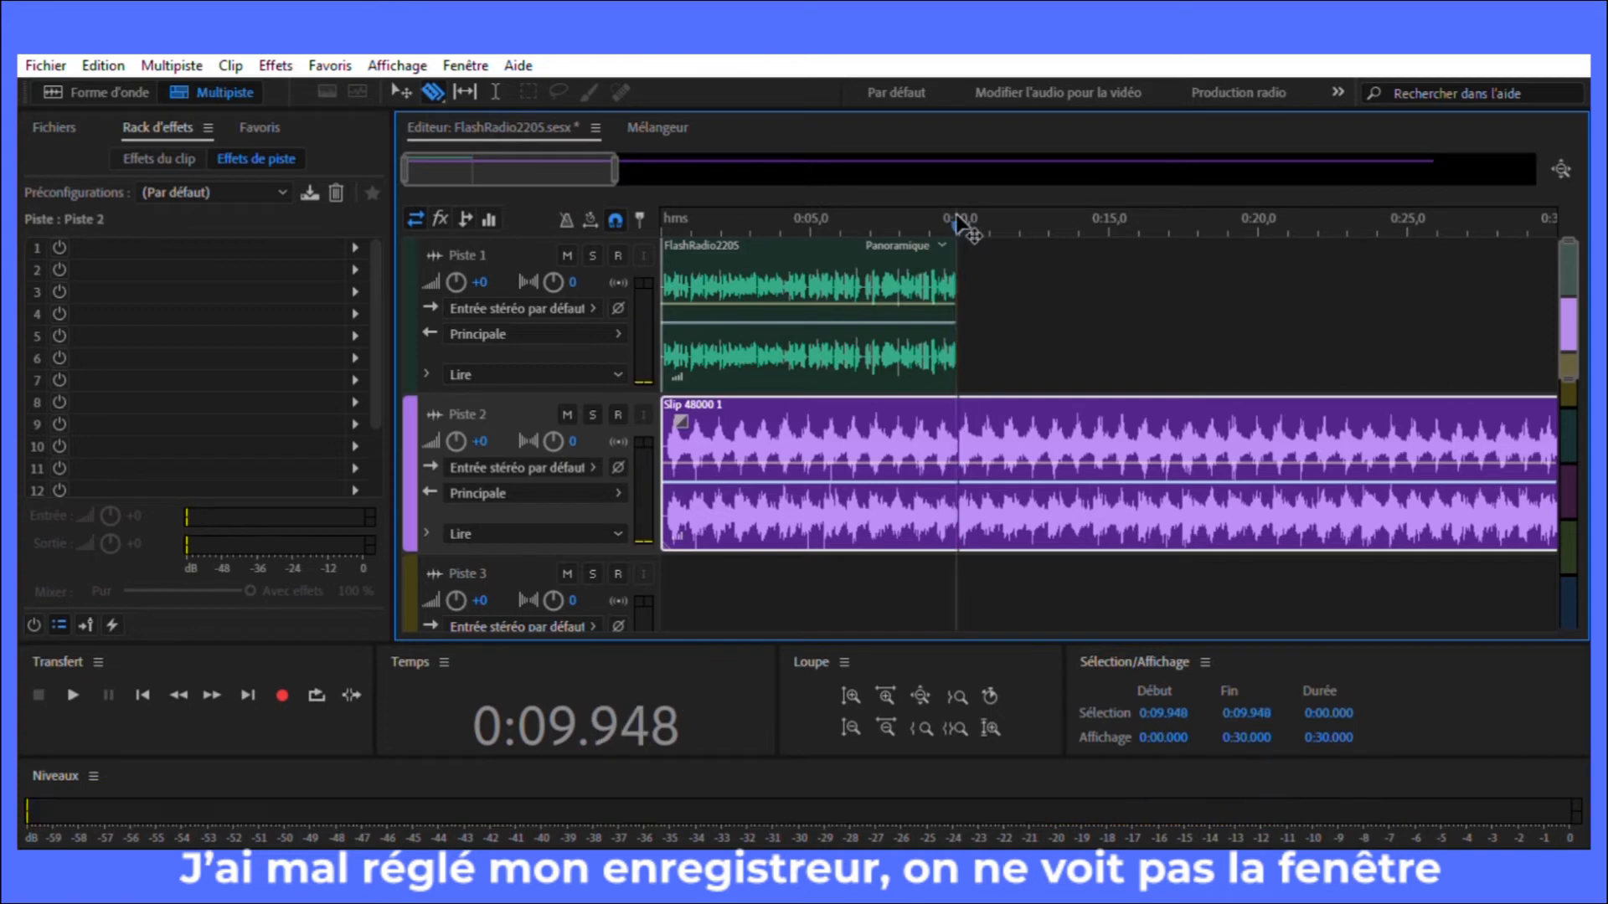
click(971, 419)
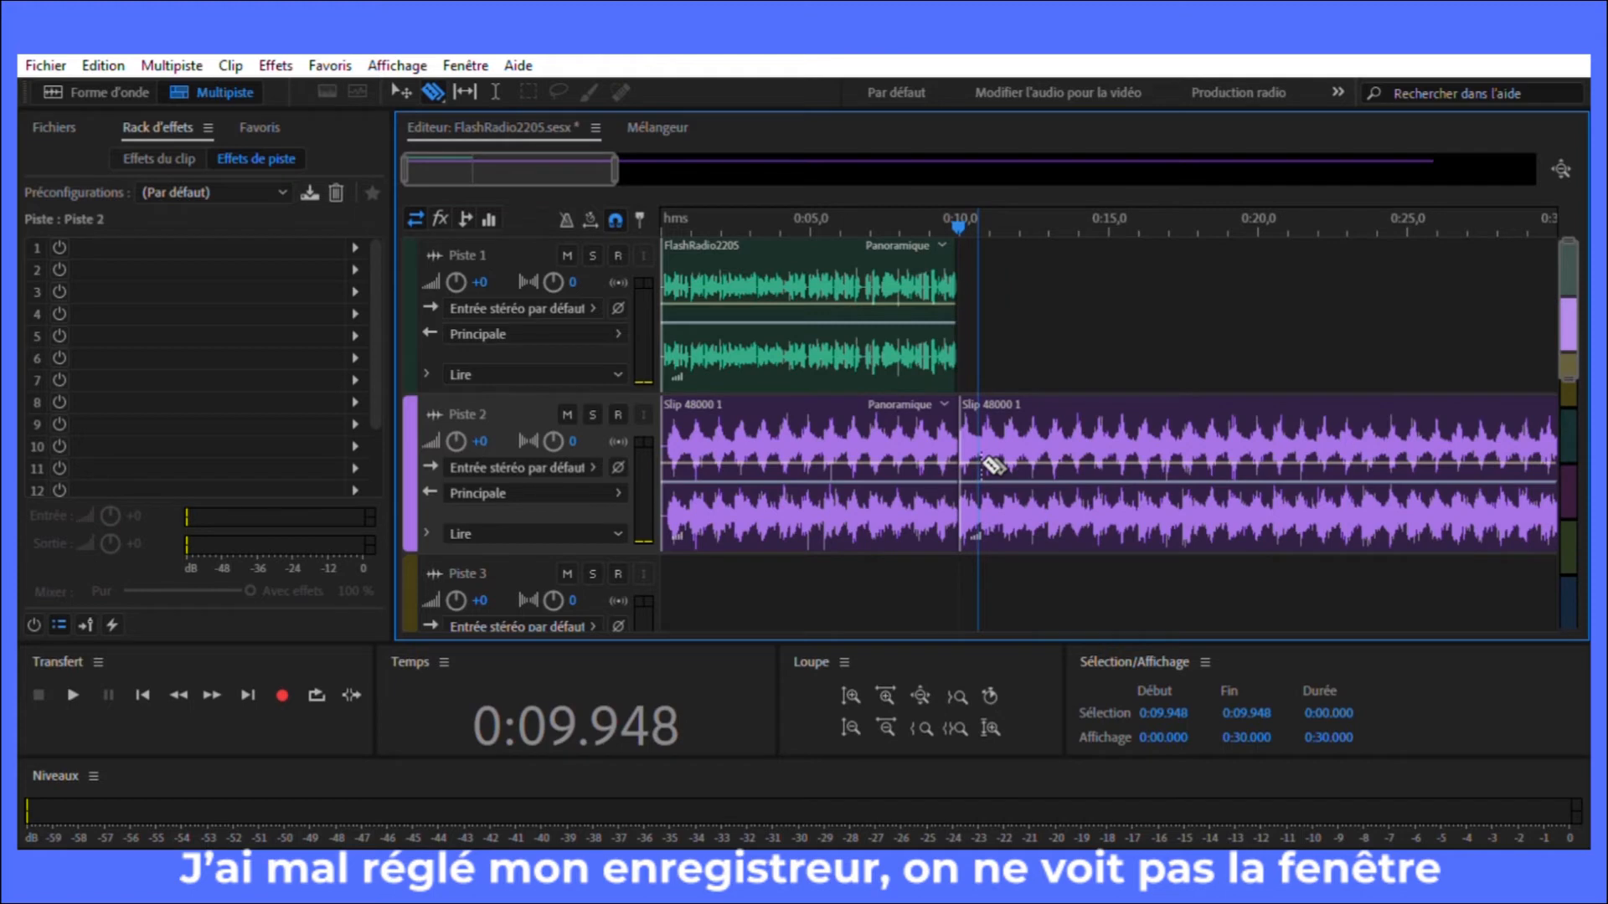
key(v)
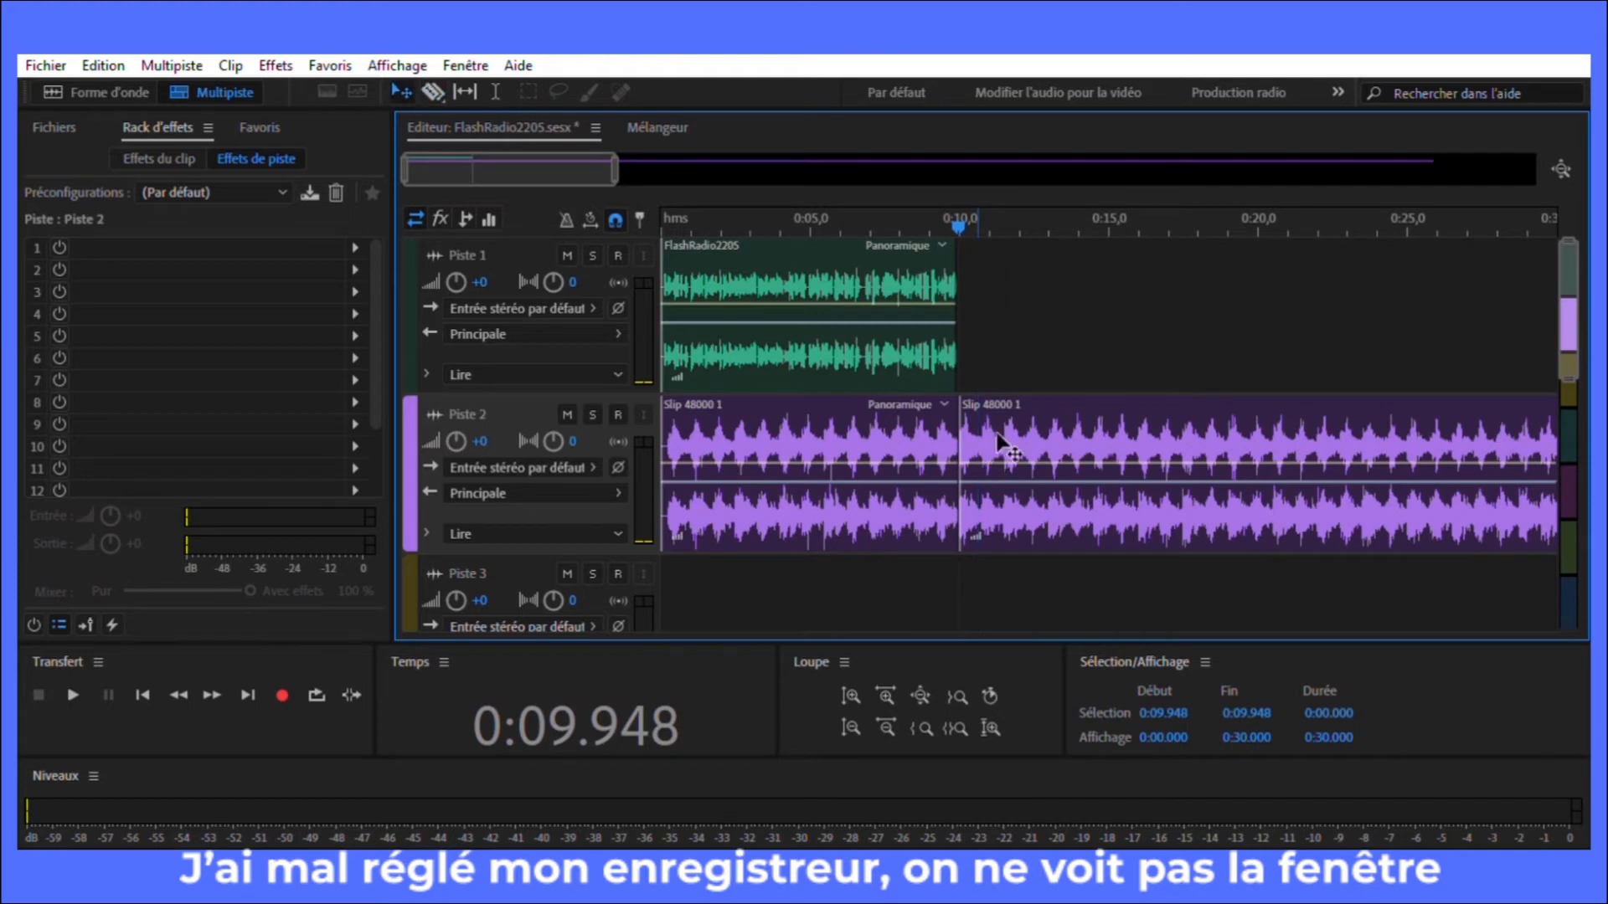
click(1005, 429)
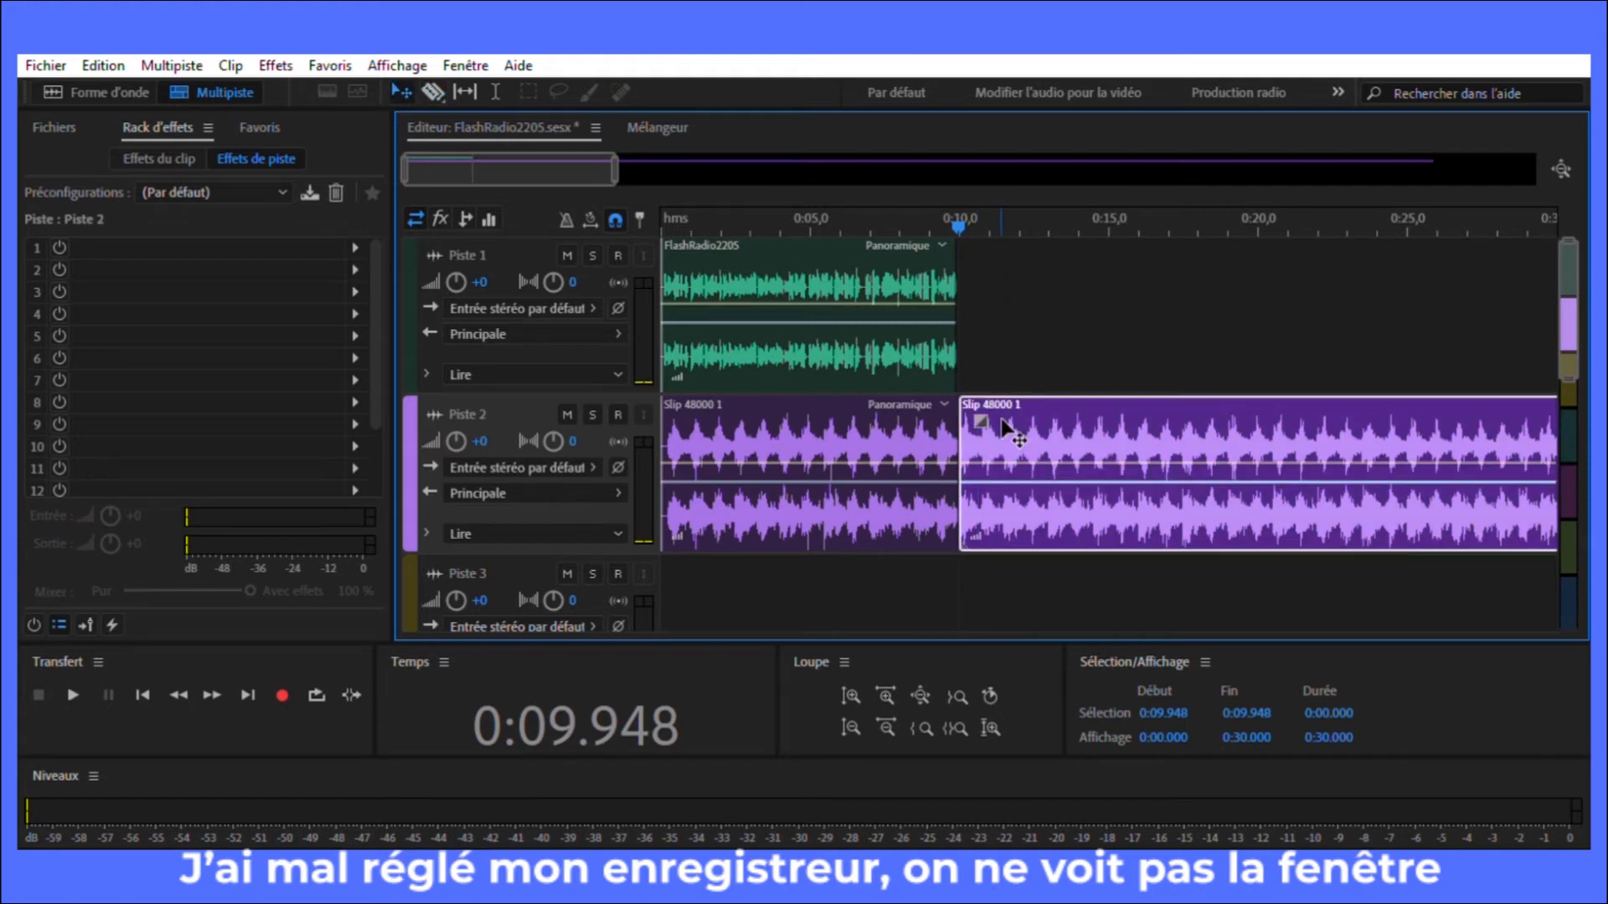
key(Delete)
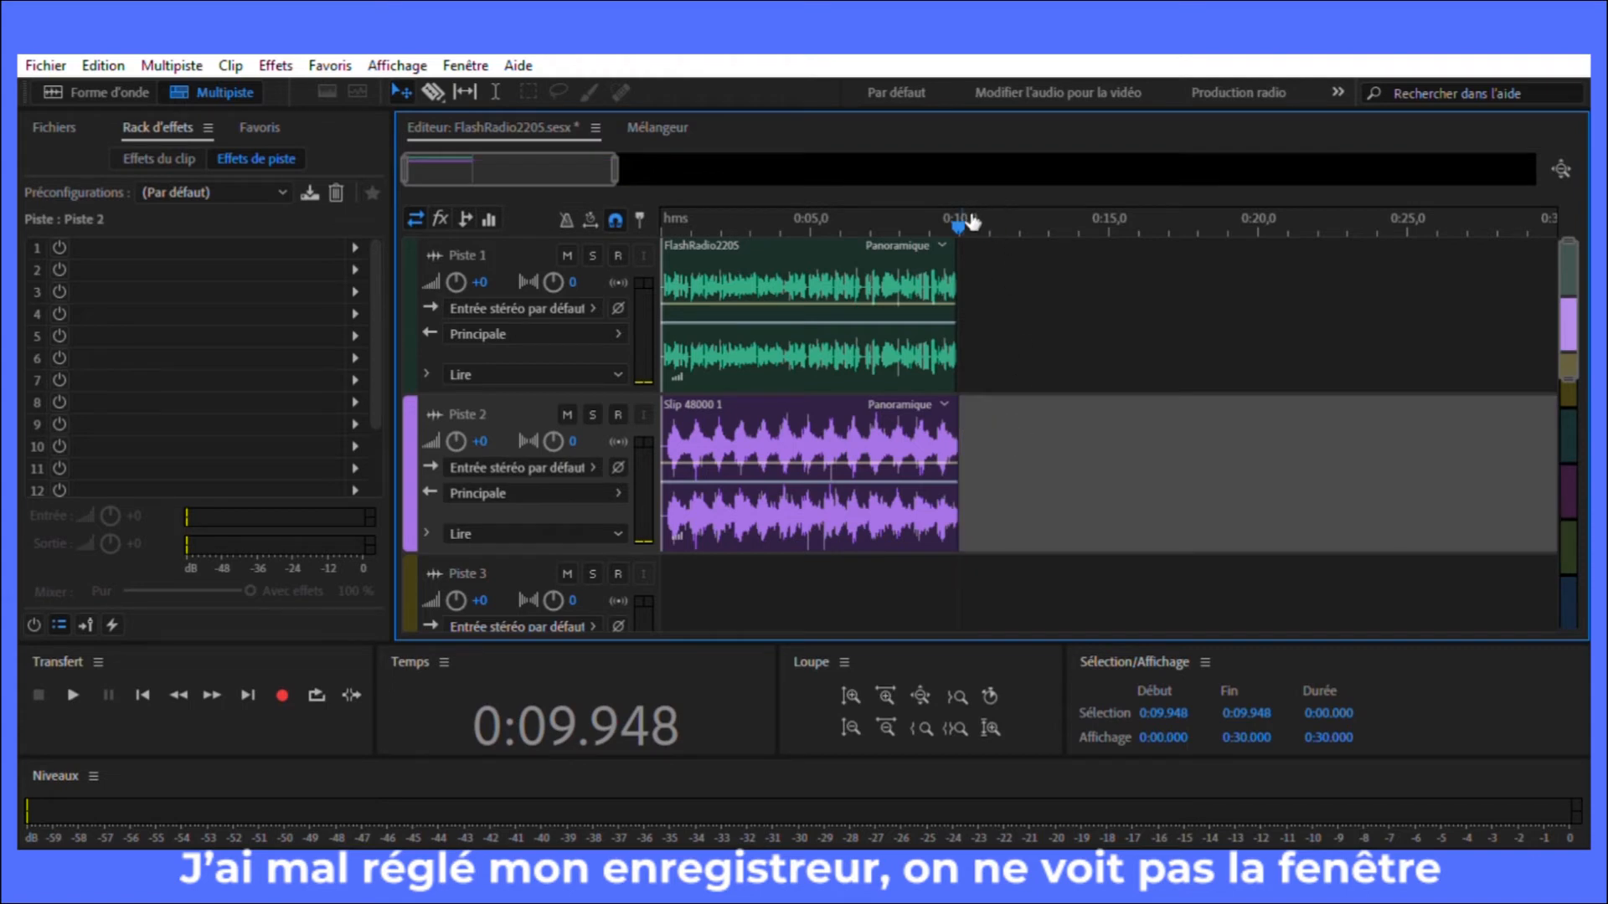
Step: Select the time range from the start to 0:09.948 and play back the opening of the mix
key(shift+Home)
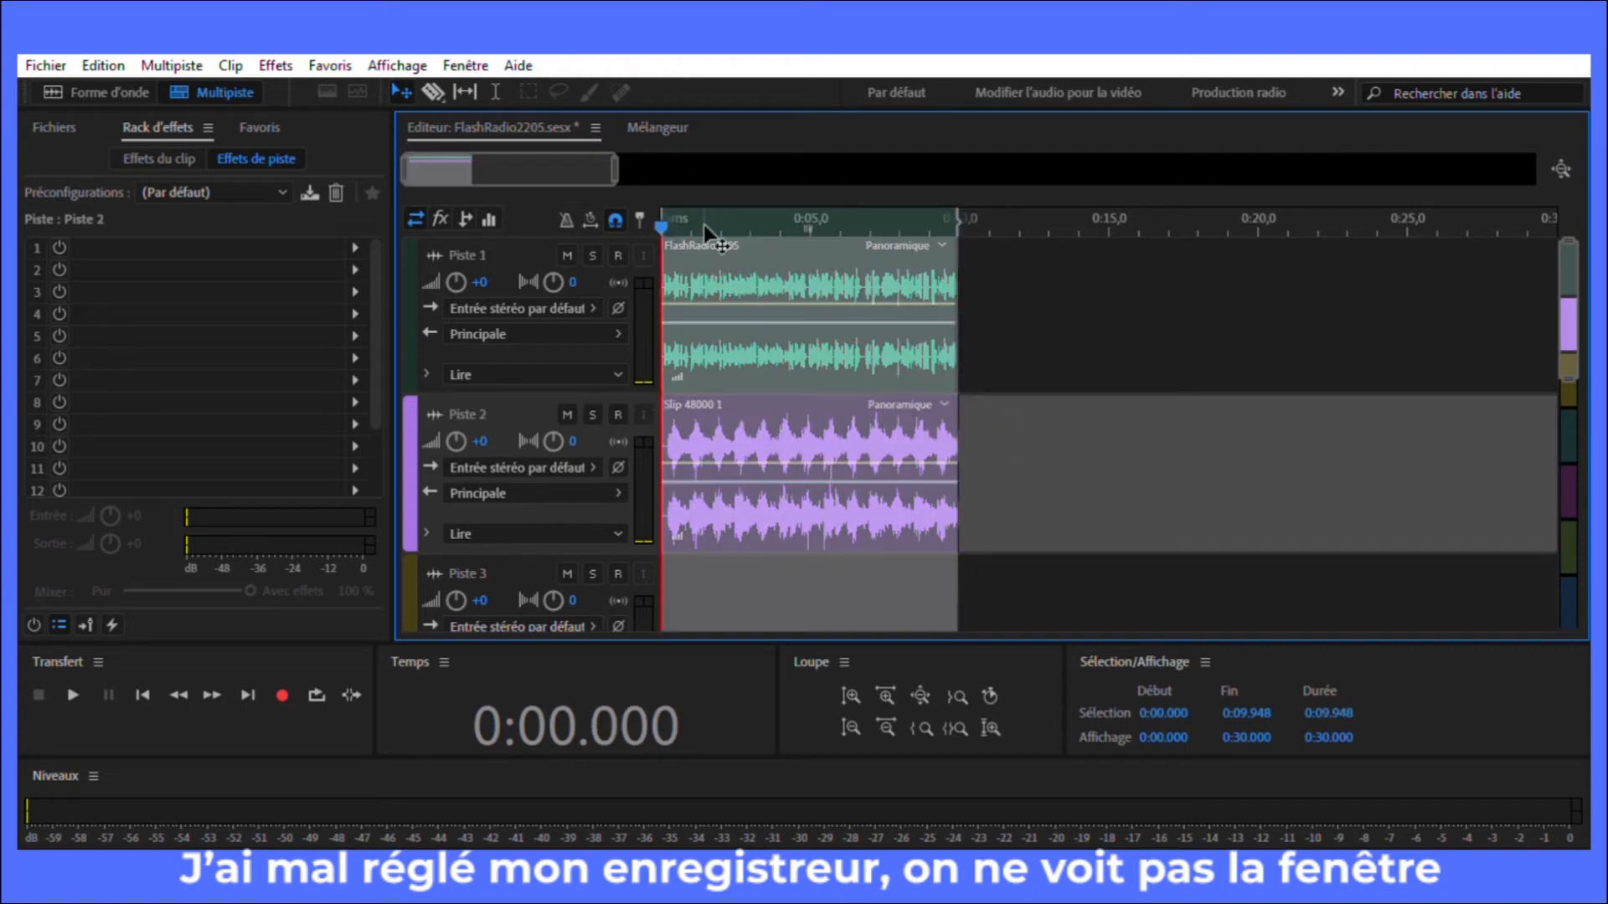
key(space)
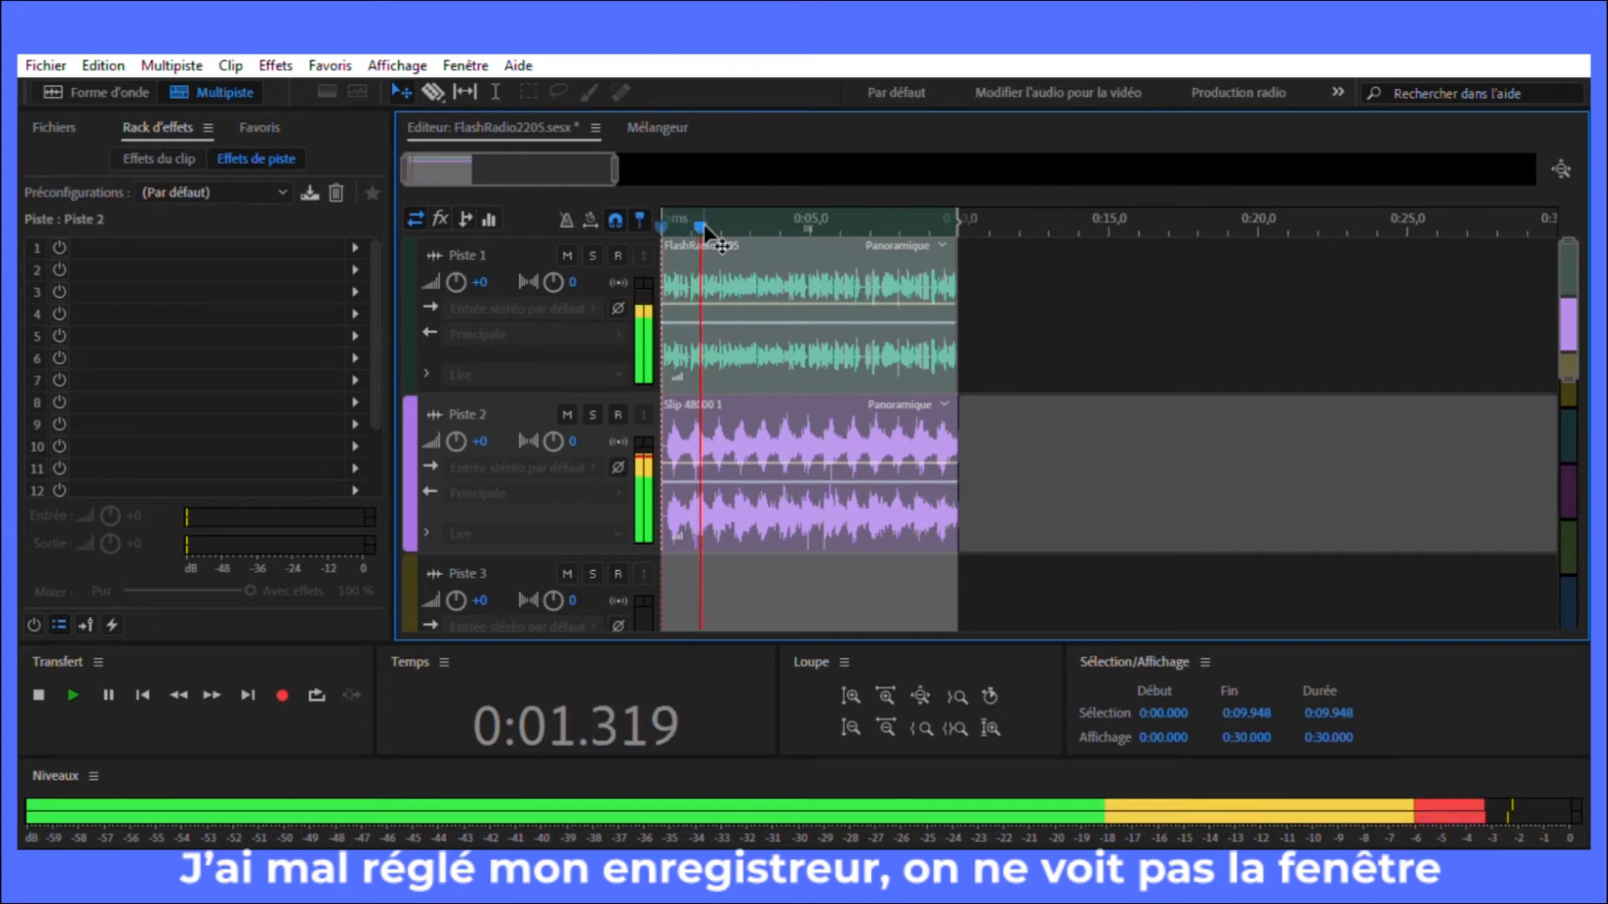
key(space)
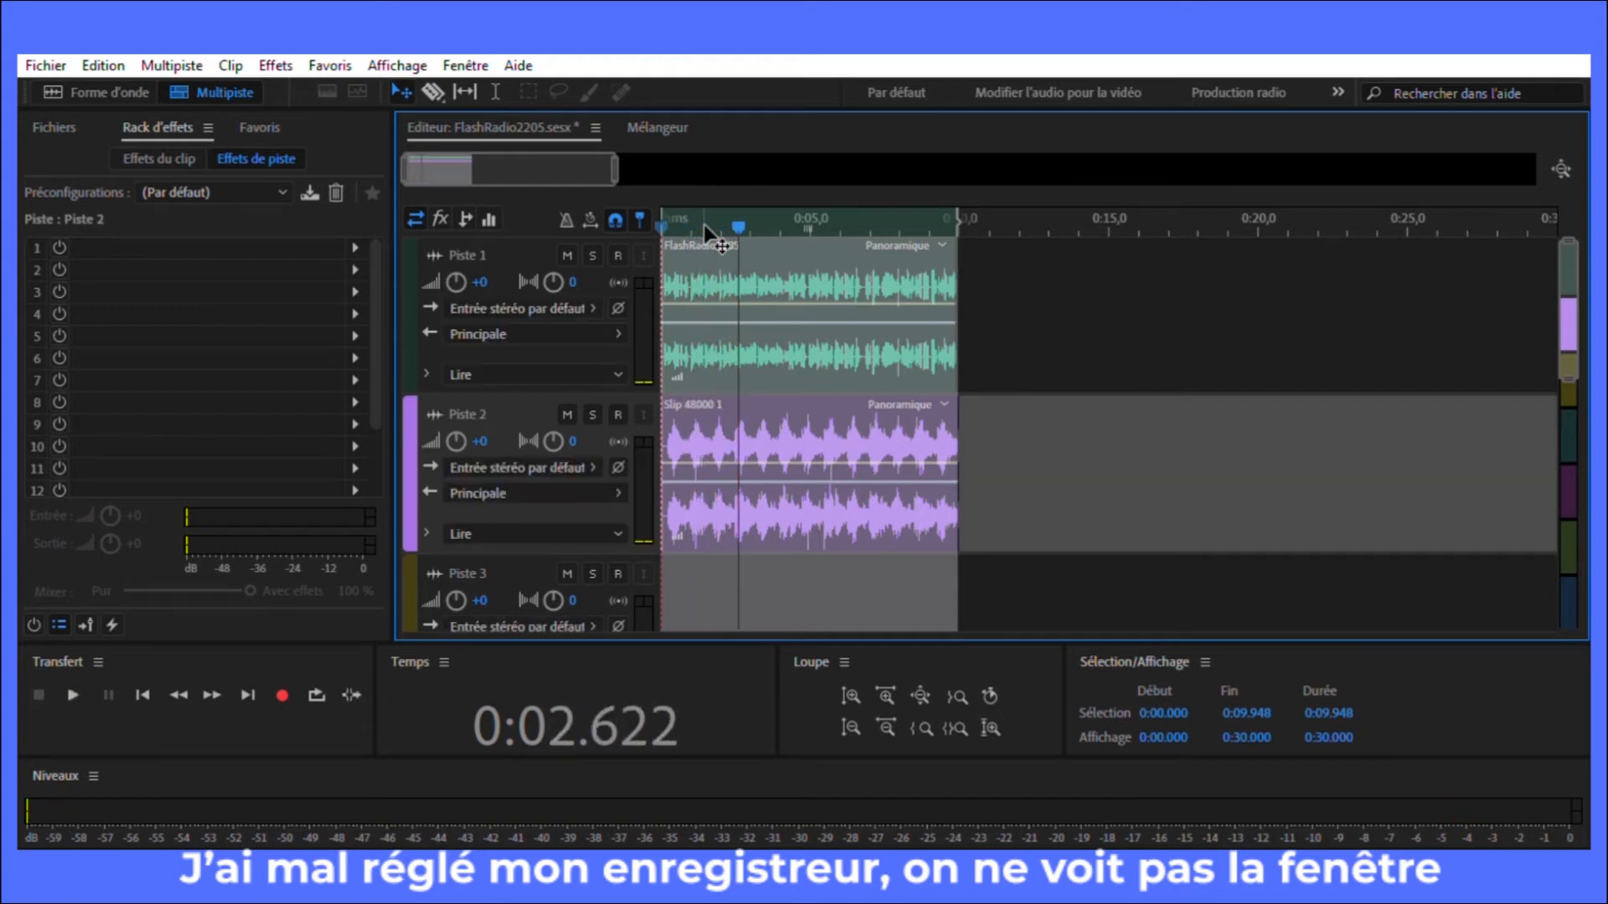
Step: Lower the volume envelope of the Slip 48000 1 clip slightly and listen to the mix from the start
click(757, 443)
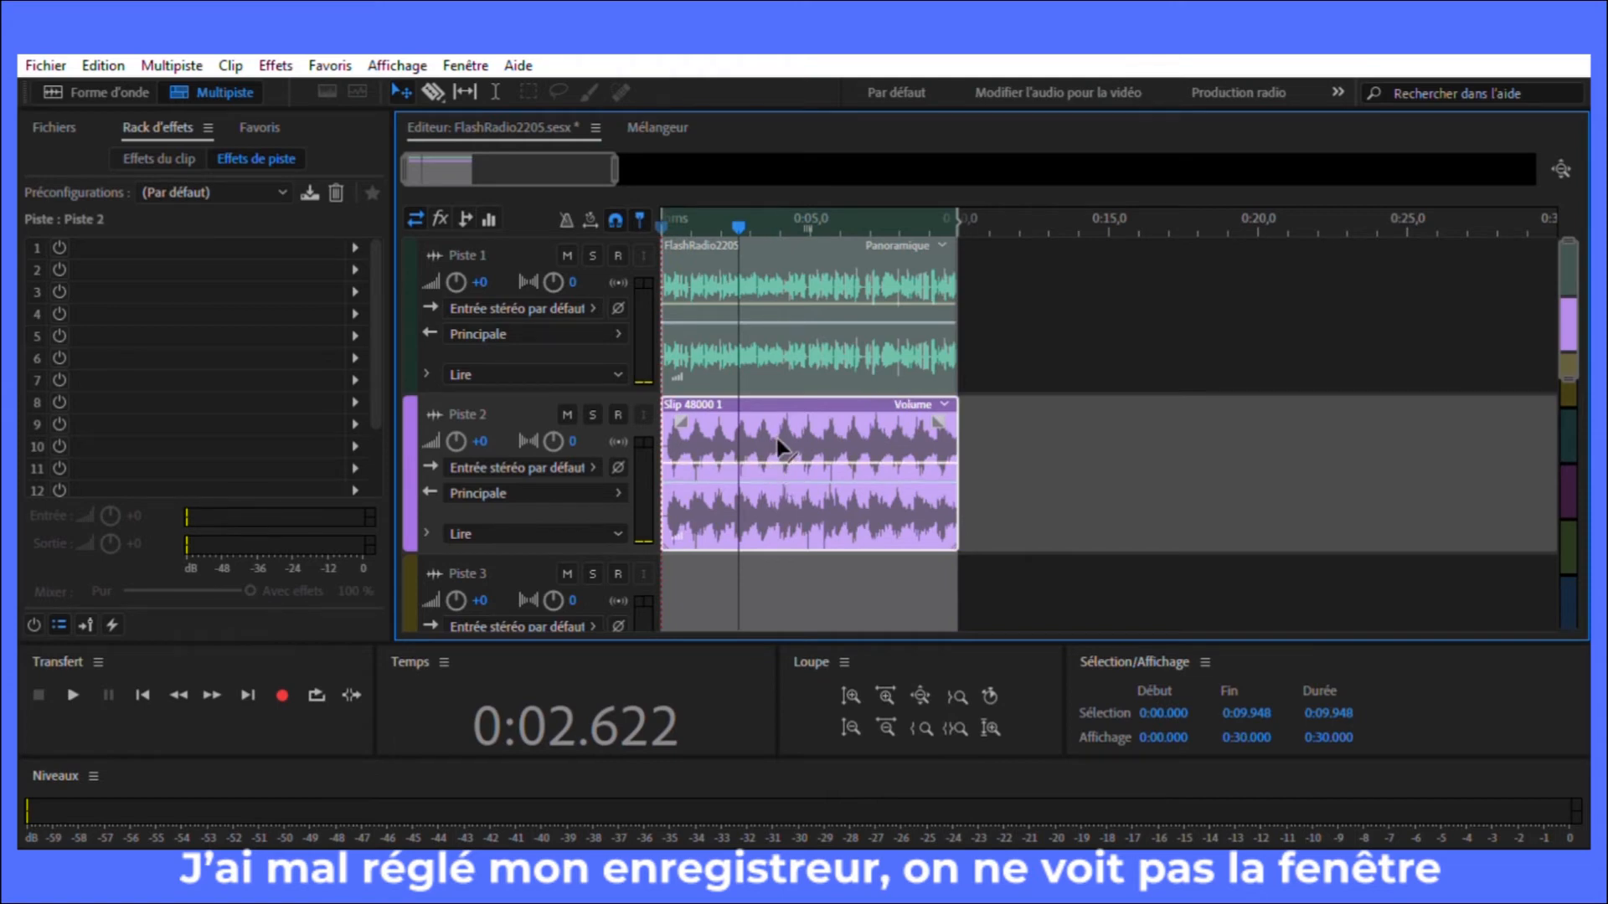
drag(776, 440, 774, 464)
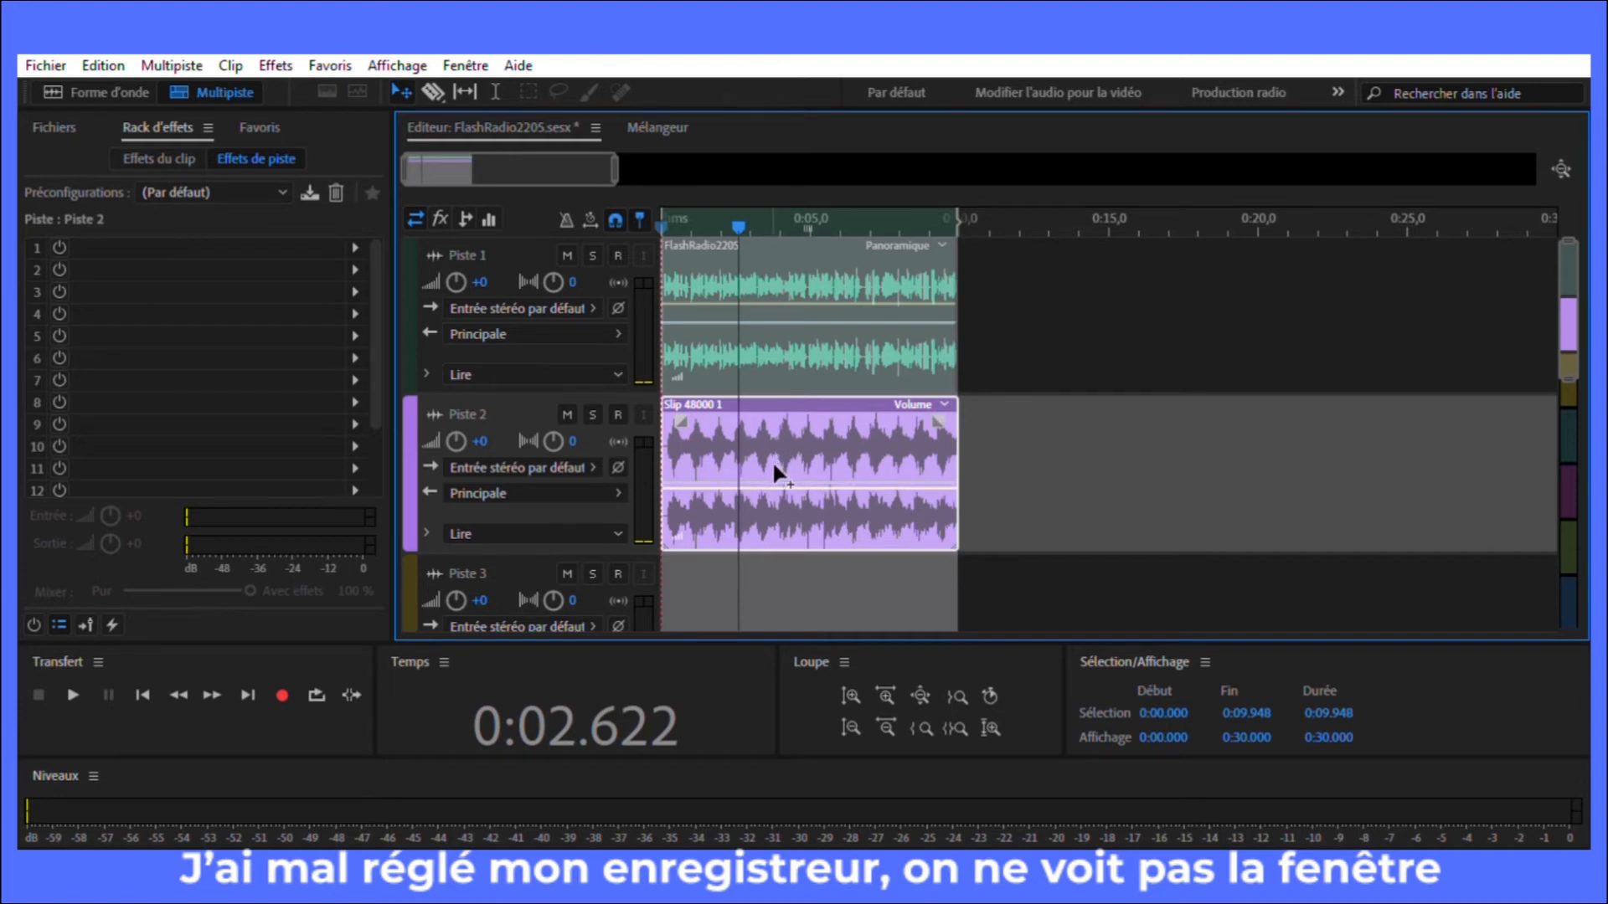
drag(751, 219, 637, 223)
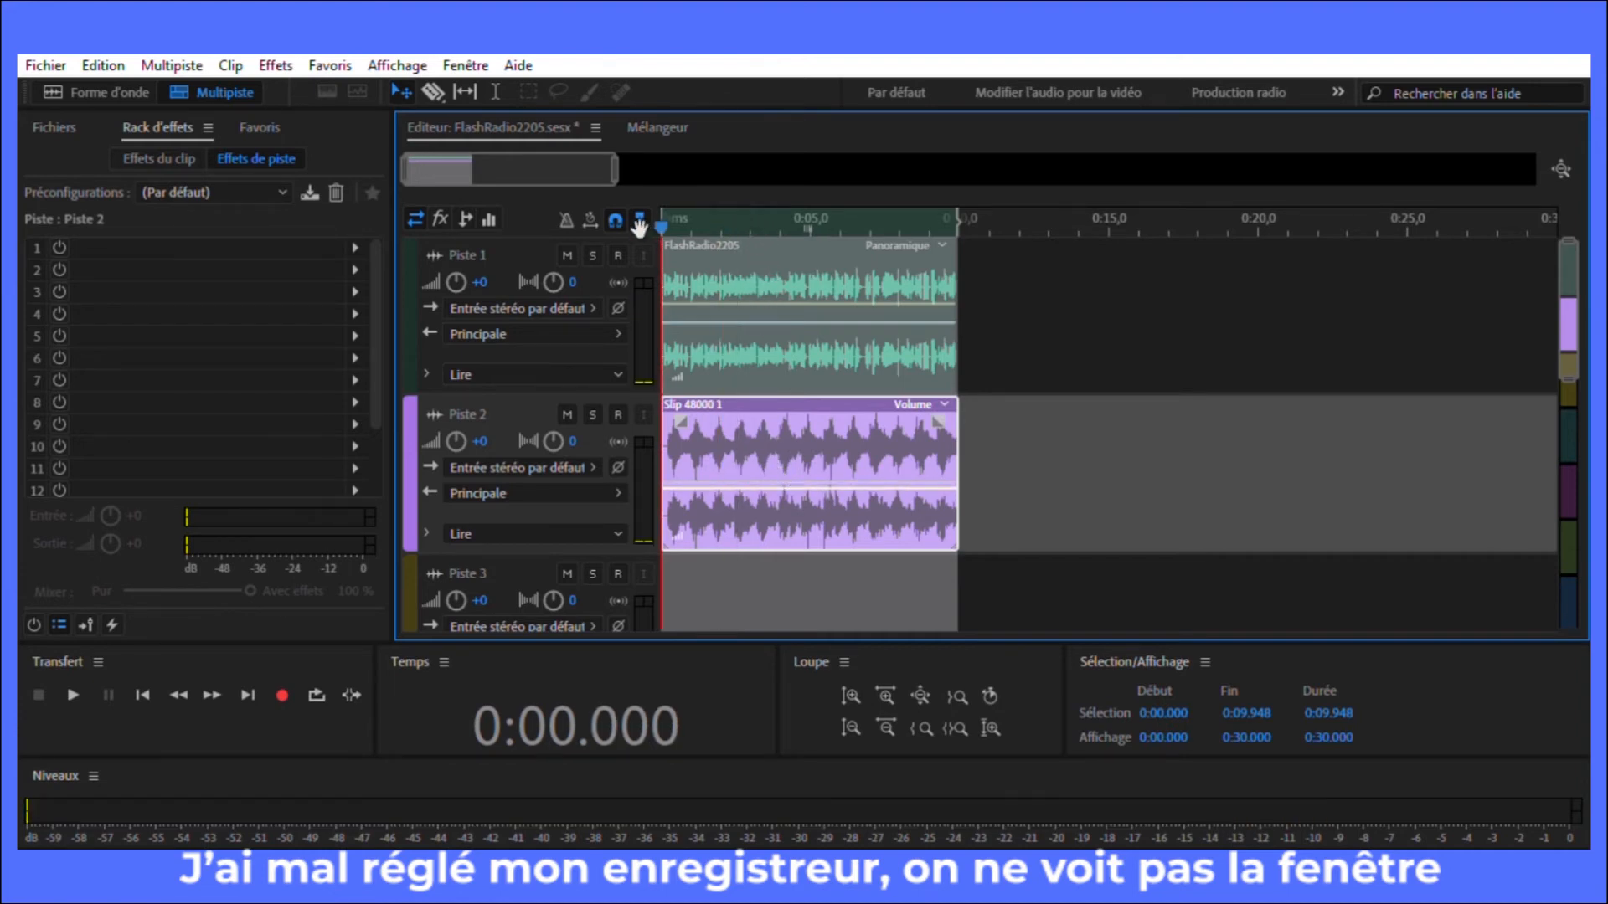
key(space)
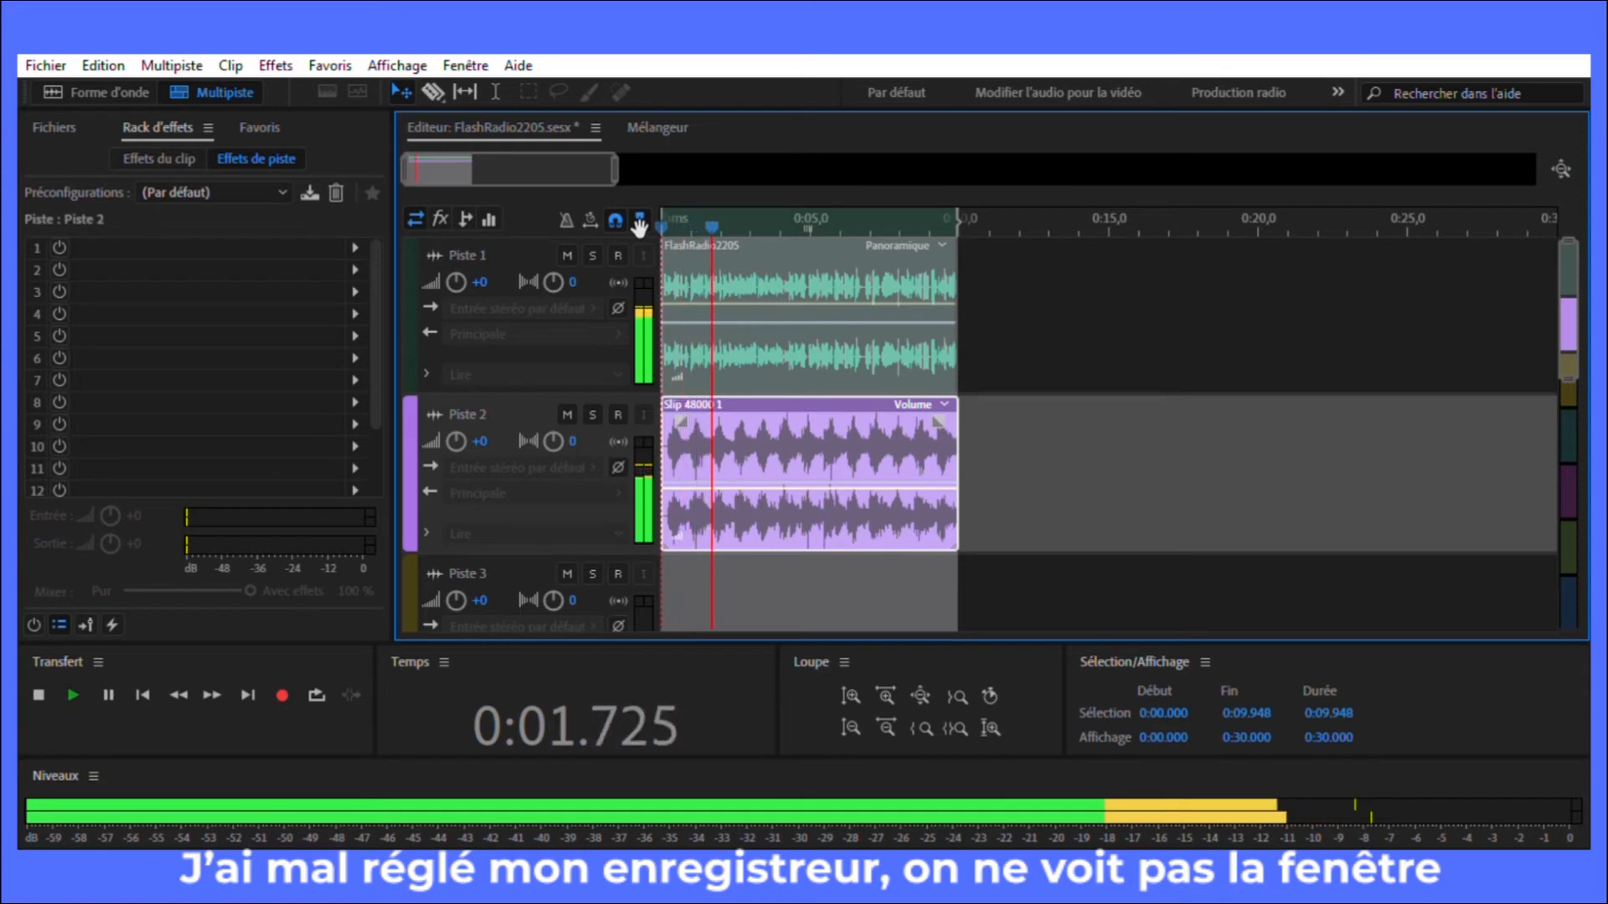
key(space)
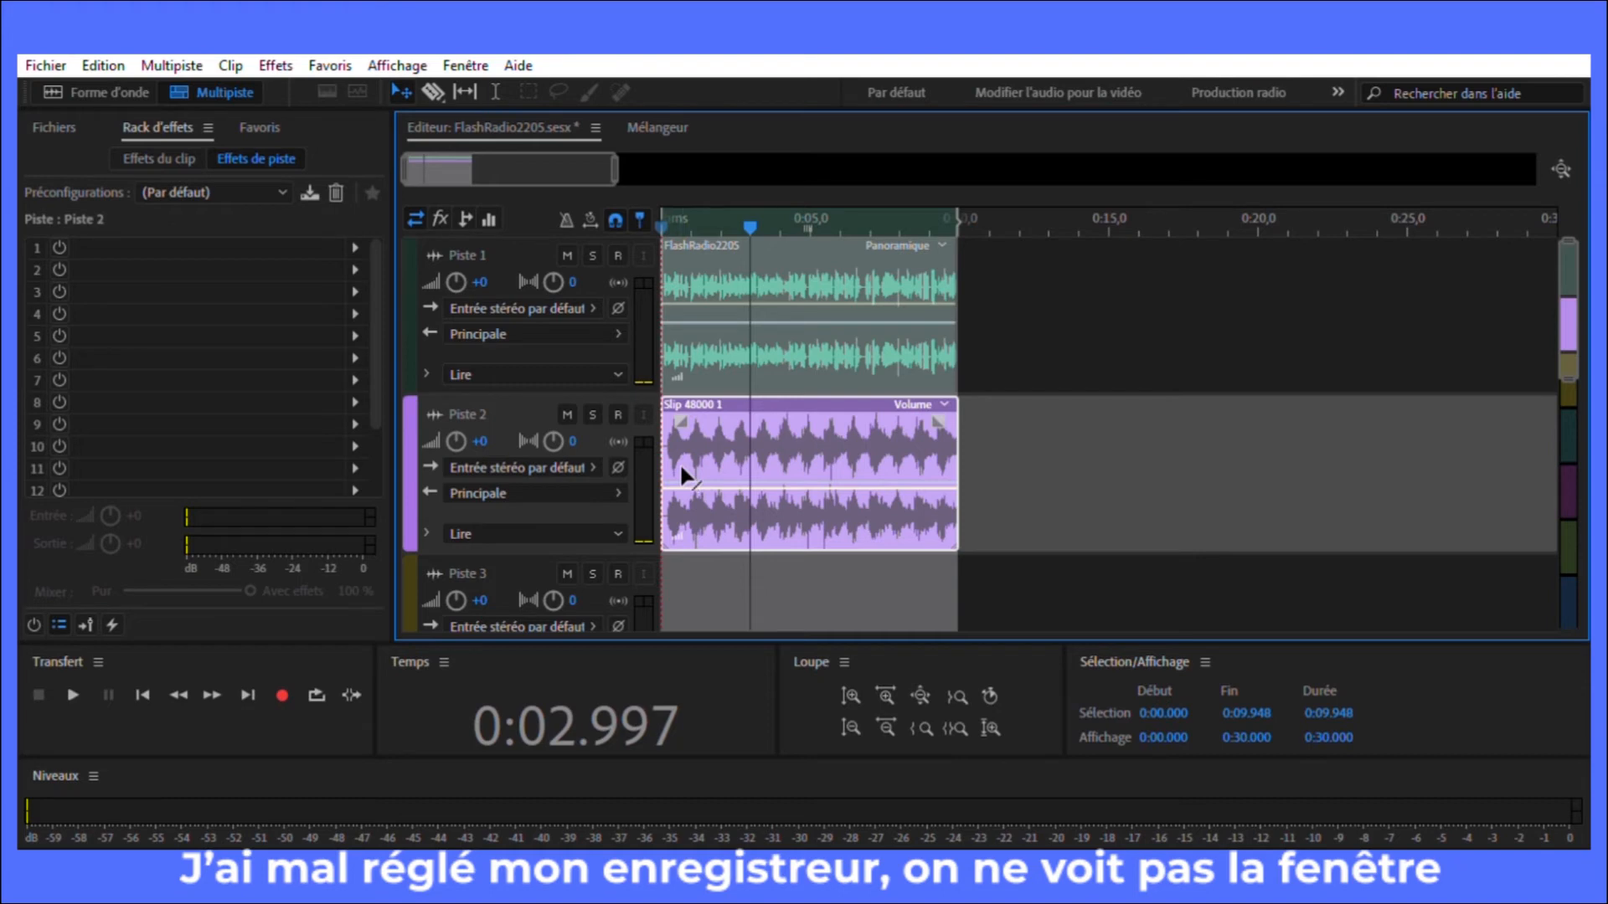
Step: Lower the Slip 48000 1 clip's volume envelope further, play the whole mix and return the playhead to 0:00.000
drag(680, 467, 683, 507)
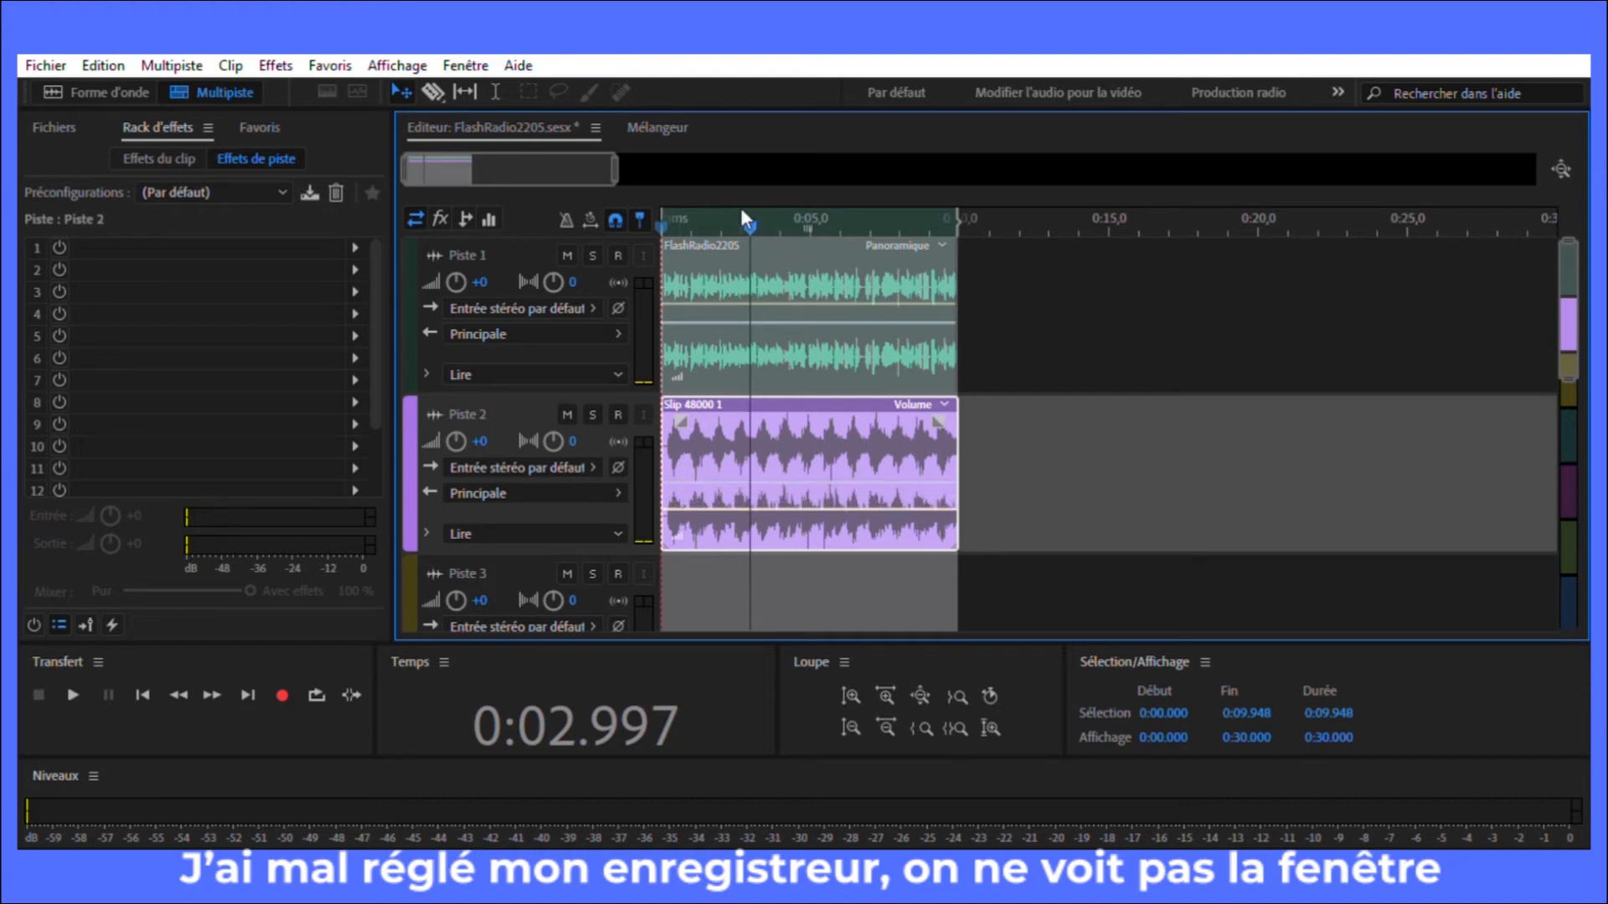
drag(747, 222, 661, 222)
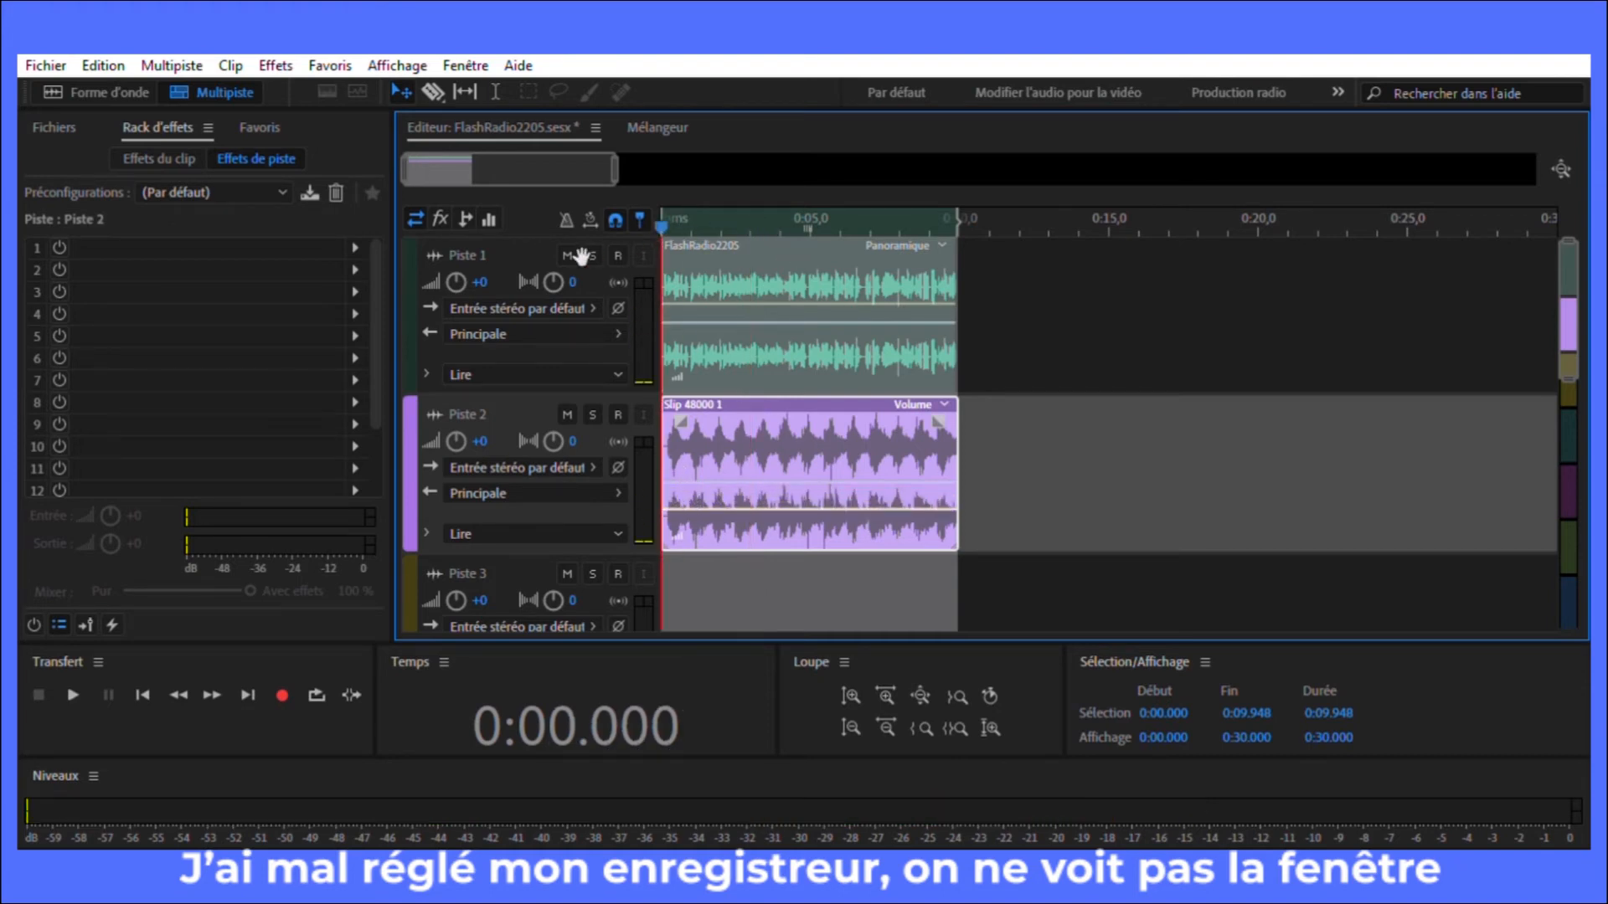
key(space)
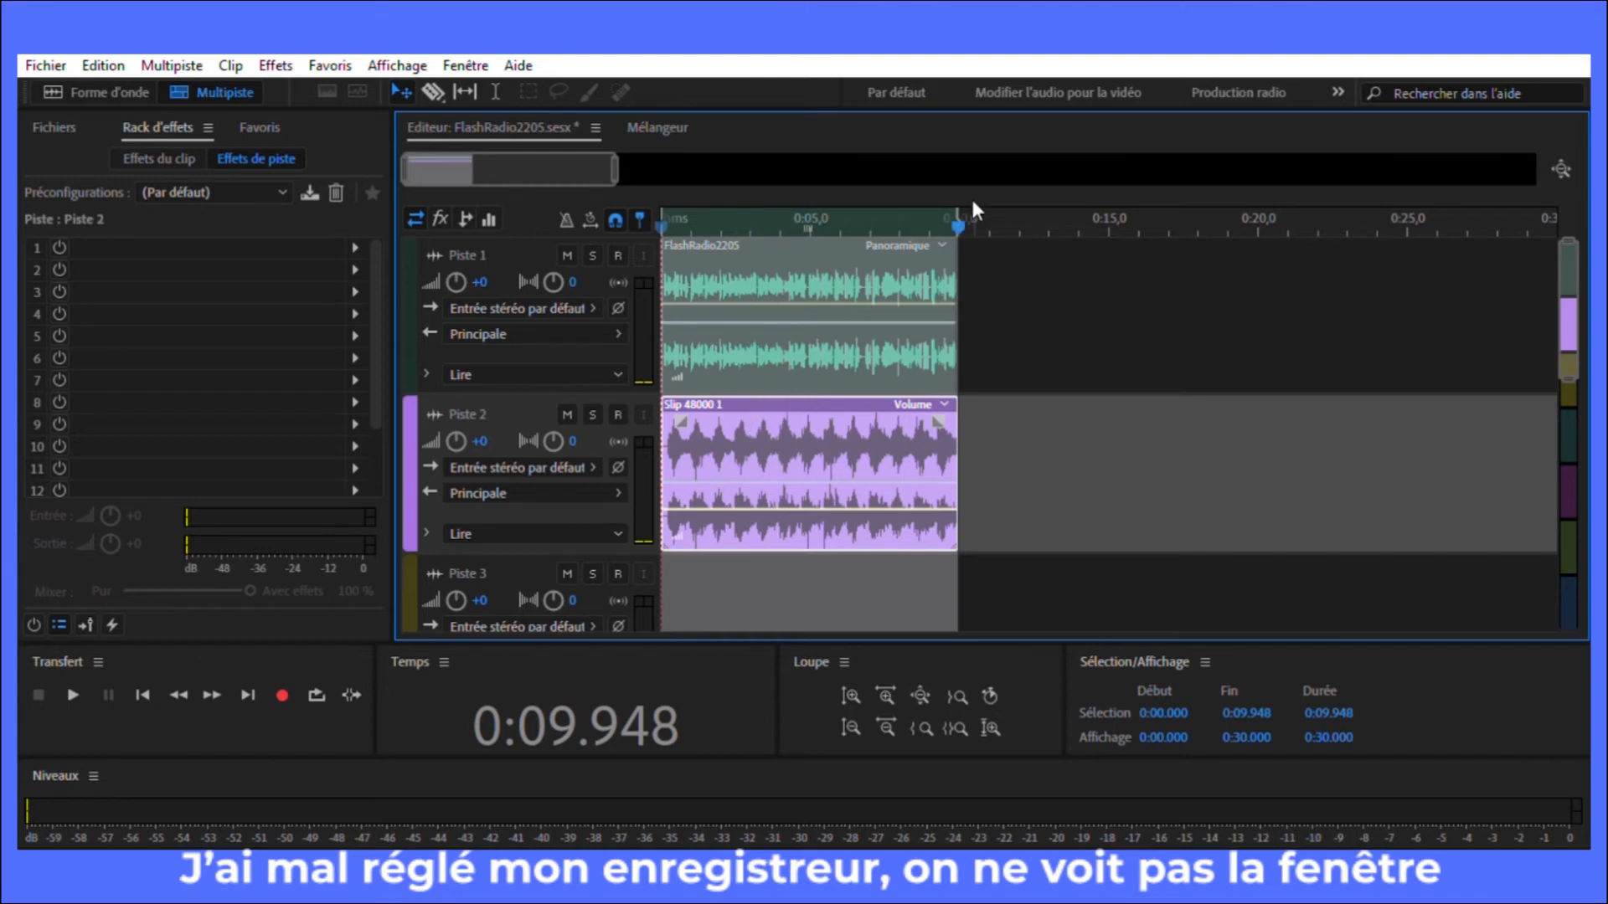
drag(961, 223, 649, 259)
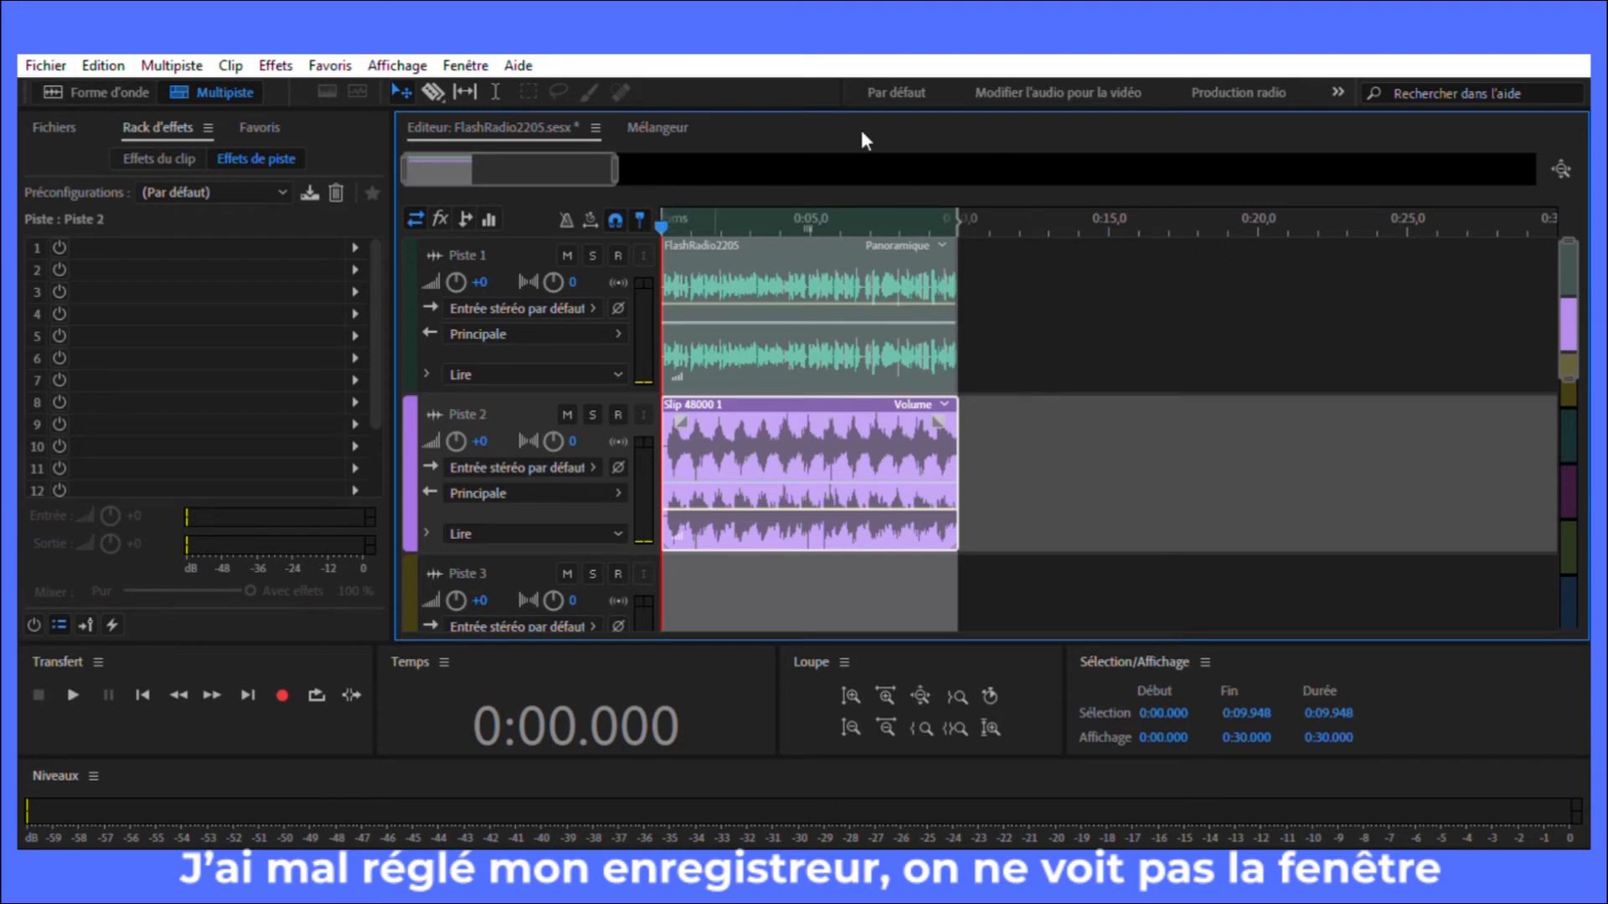
Step: Inspect the Slip 48000 1 clip and the FlashRadio2205 clip one after the other in the waveform editor
click(97, 77)
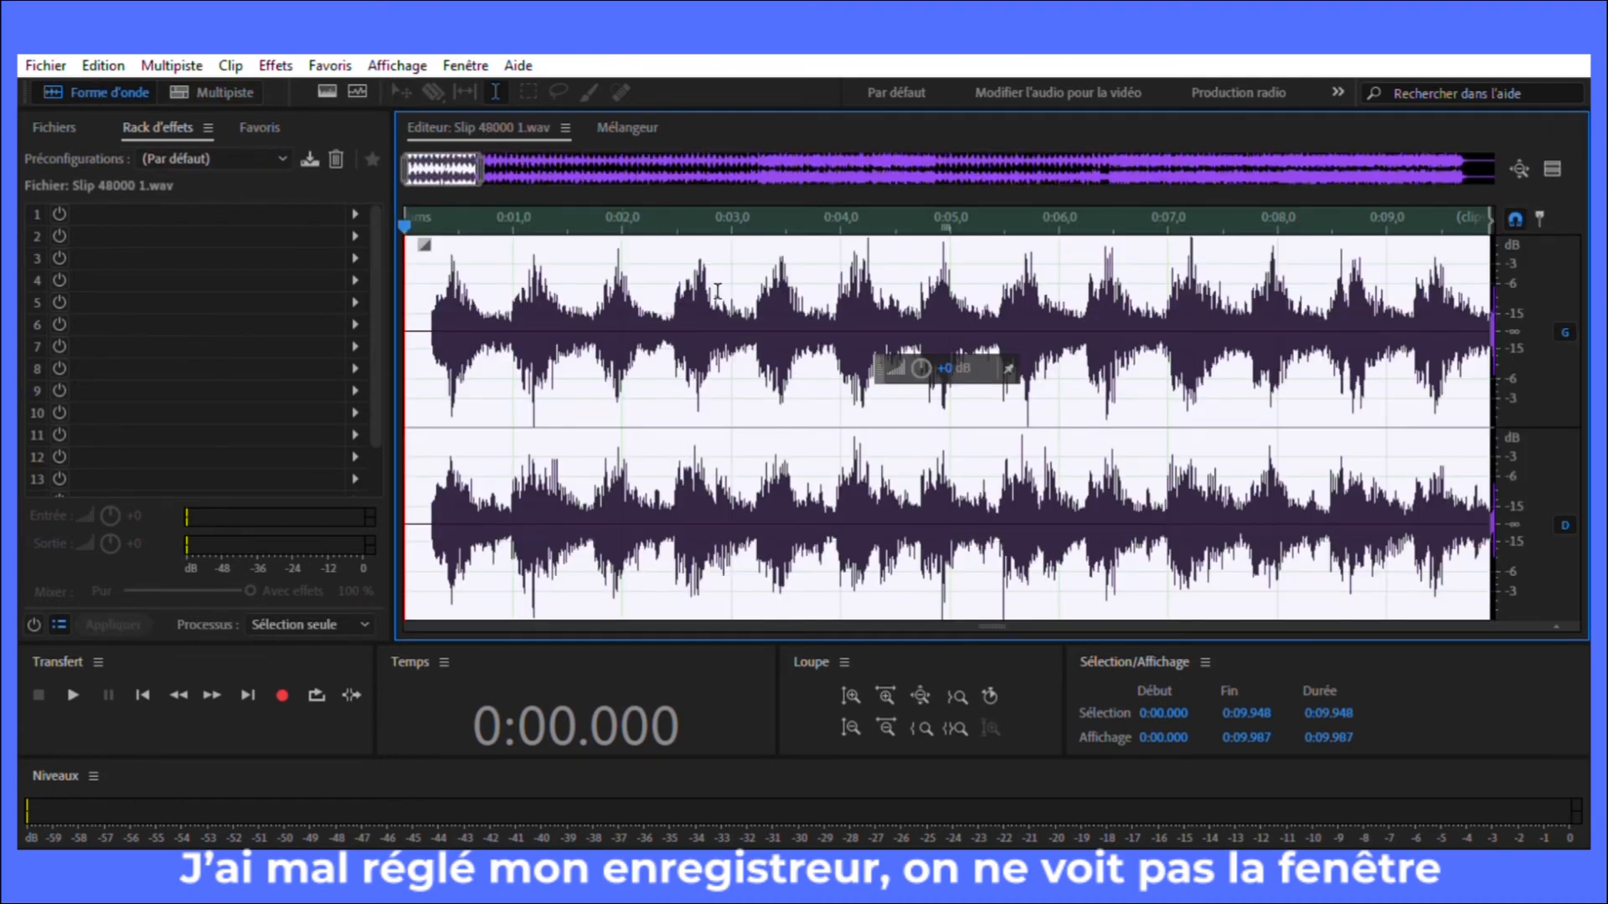
click(201, 70)
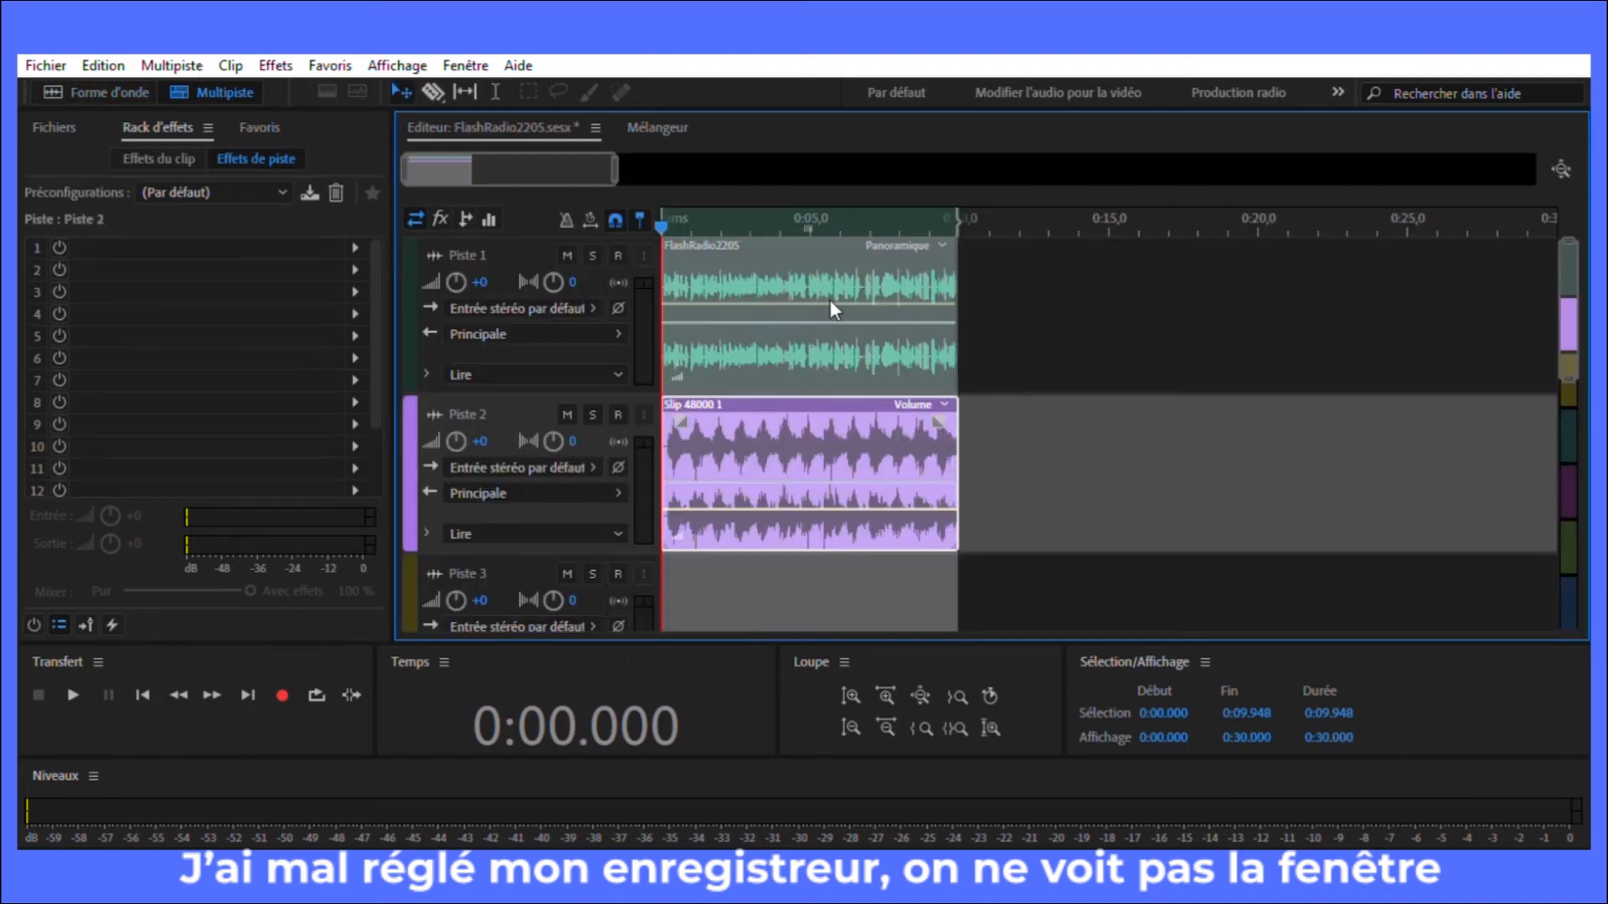
click(830, 302)
click(98, 63)
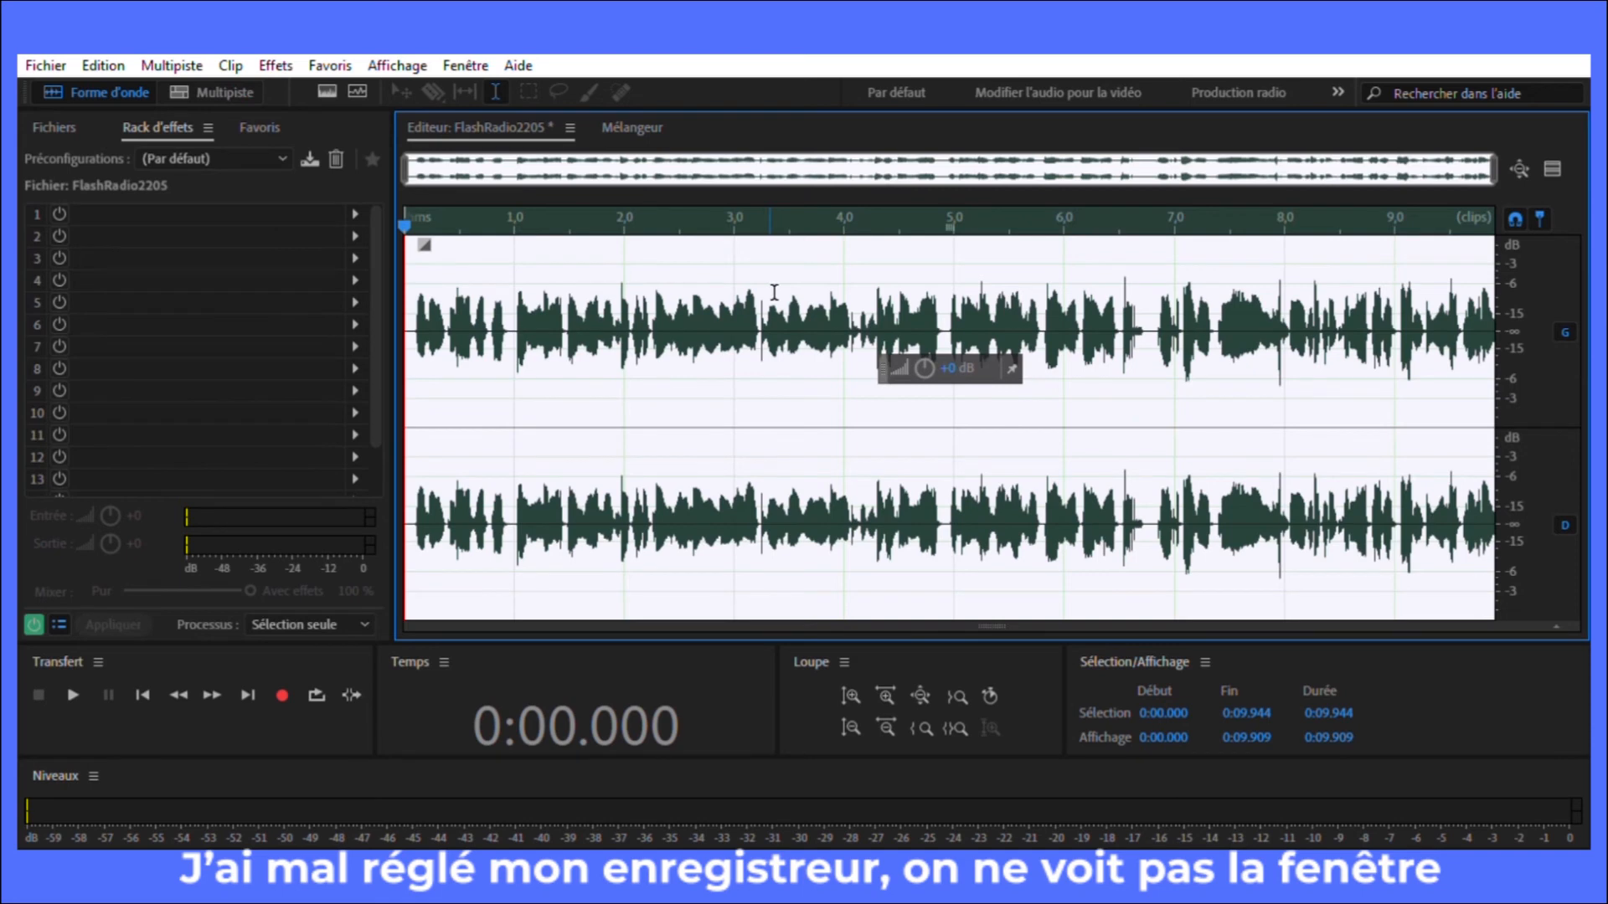
Step: Open the save-as dialog for the FlashRadio2205 recording, dismiss it and return to the multitrack session
key(ctrl+shift+s)
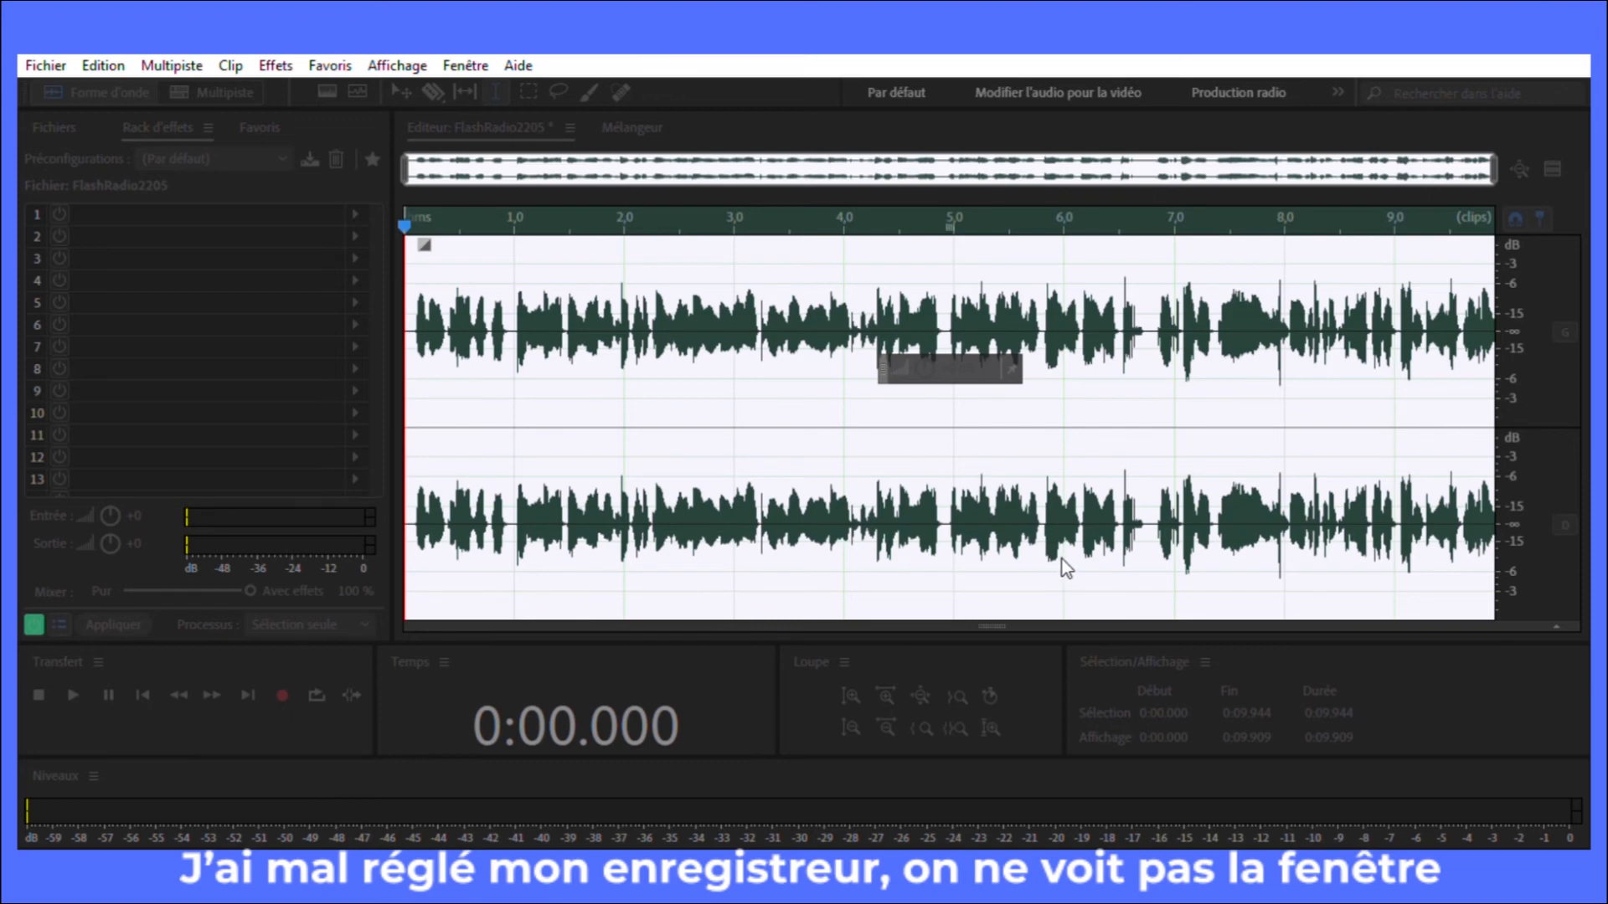
click(827, 235)
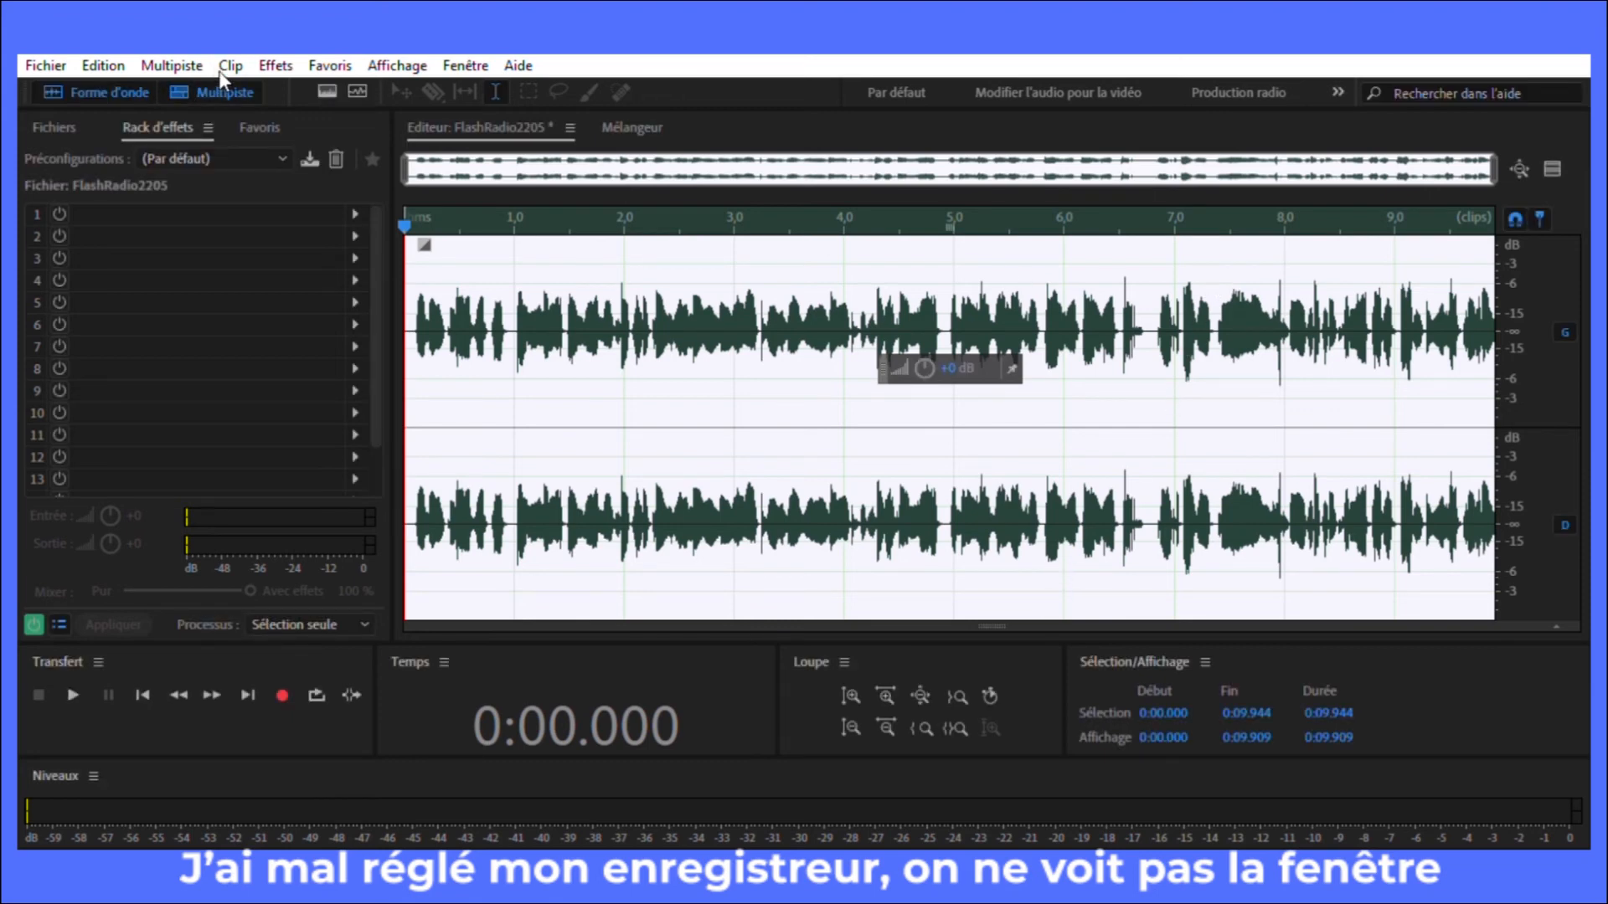
click(222, 92)
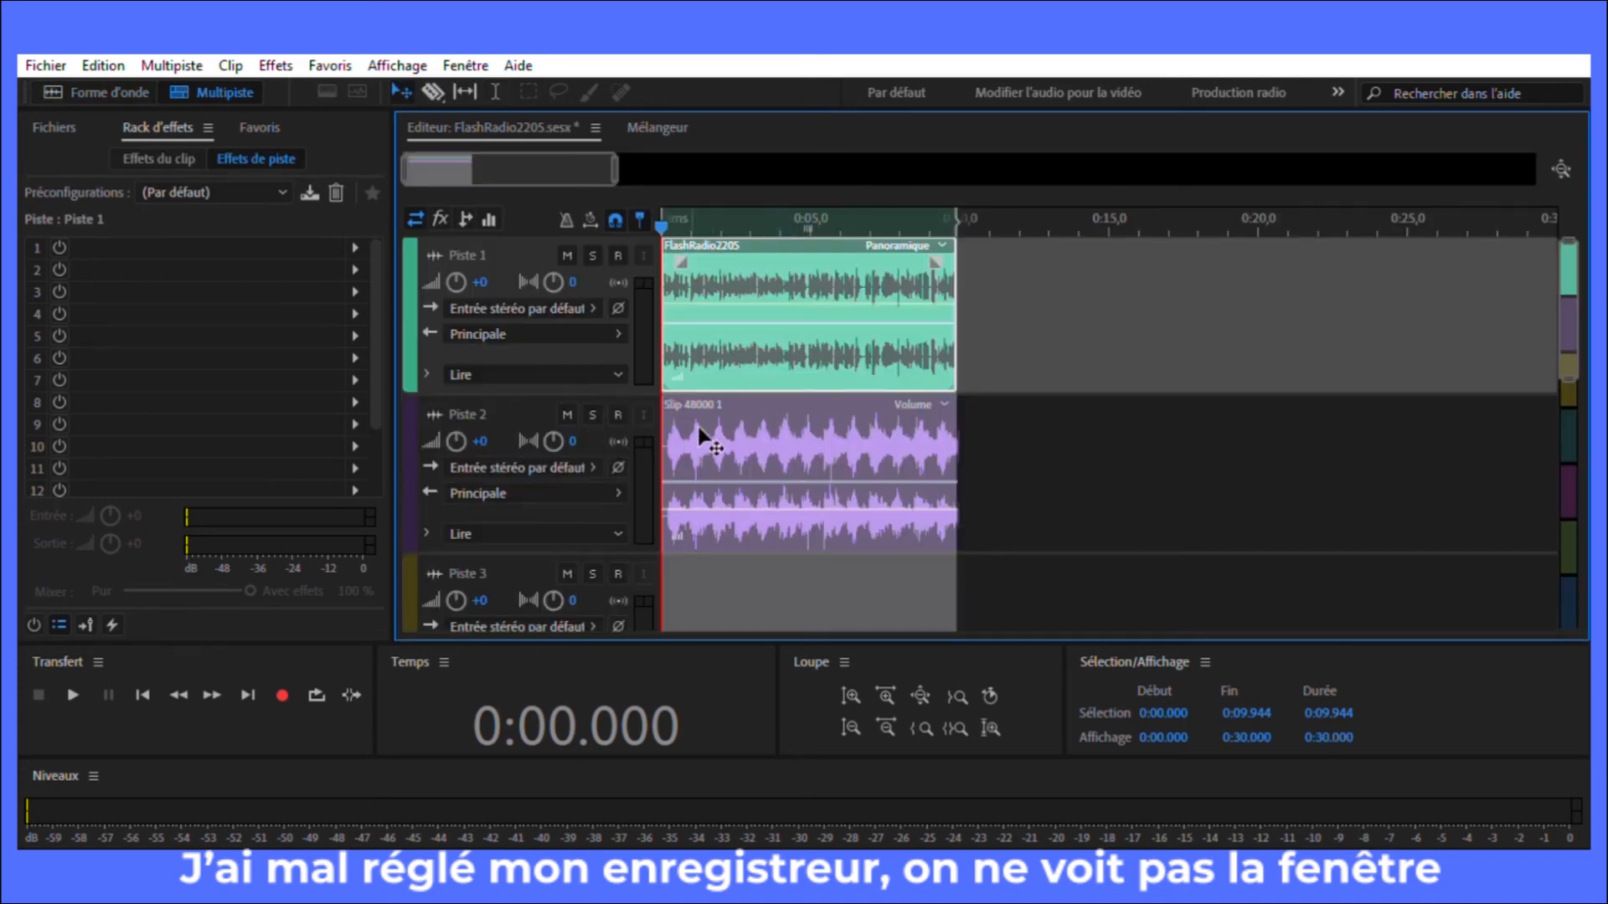
Step: Try to export the multitrack session as a mixdown
click(607, 206)
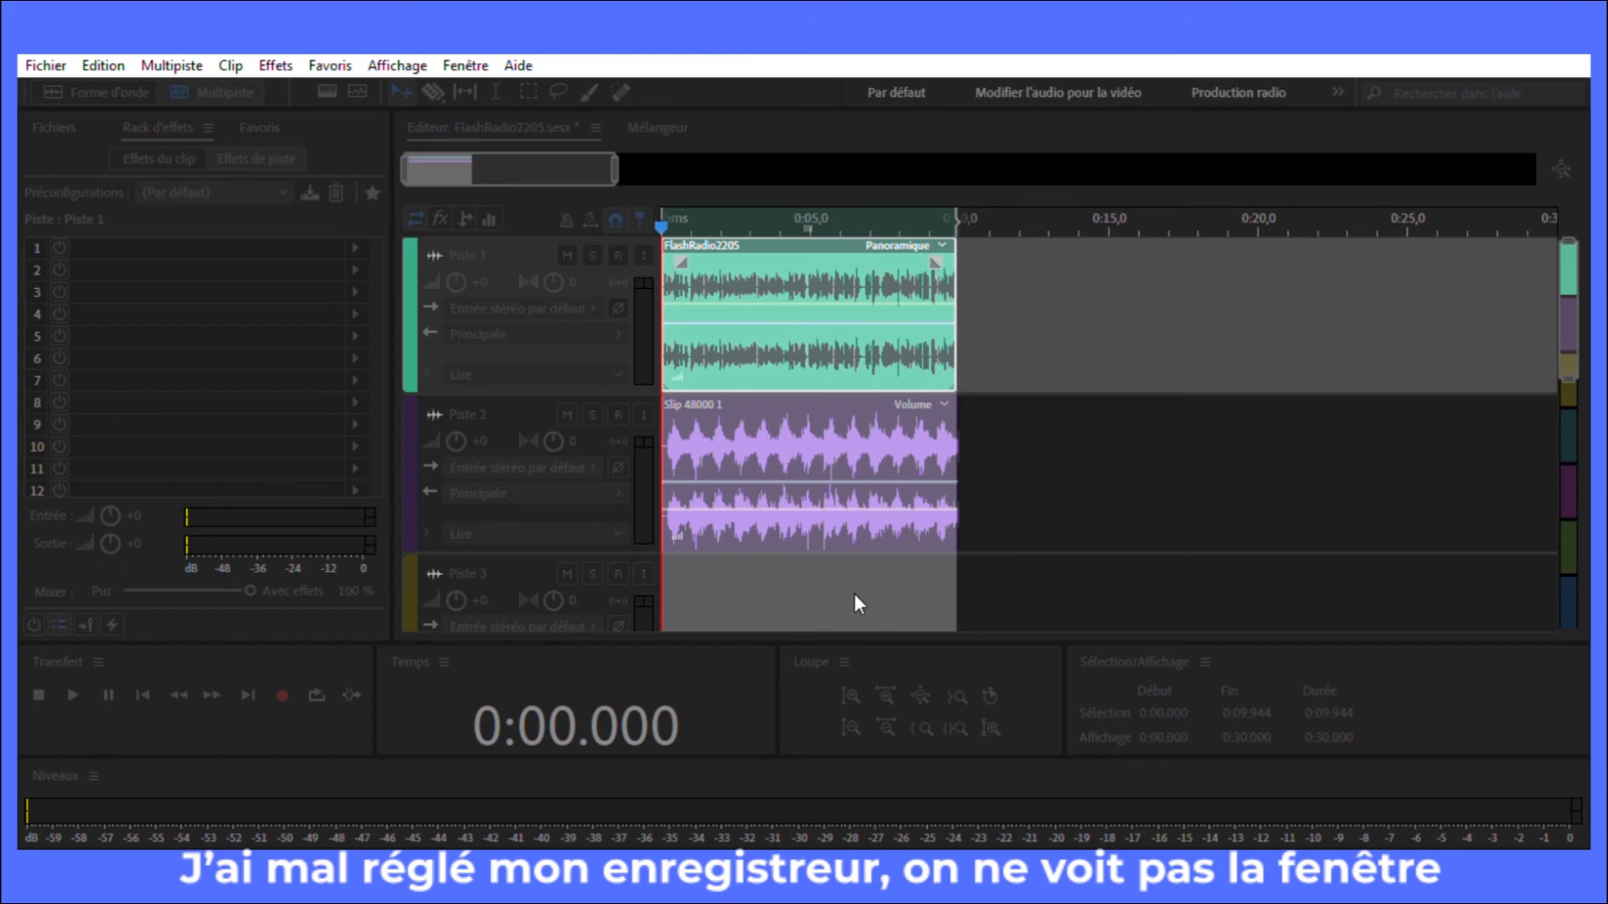
click(1019, 268)
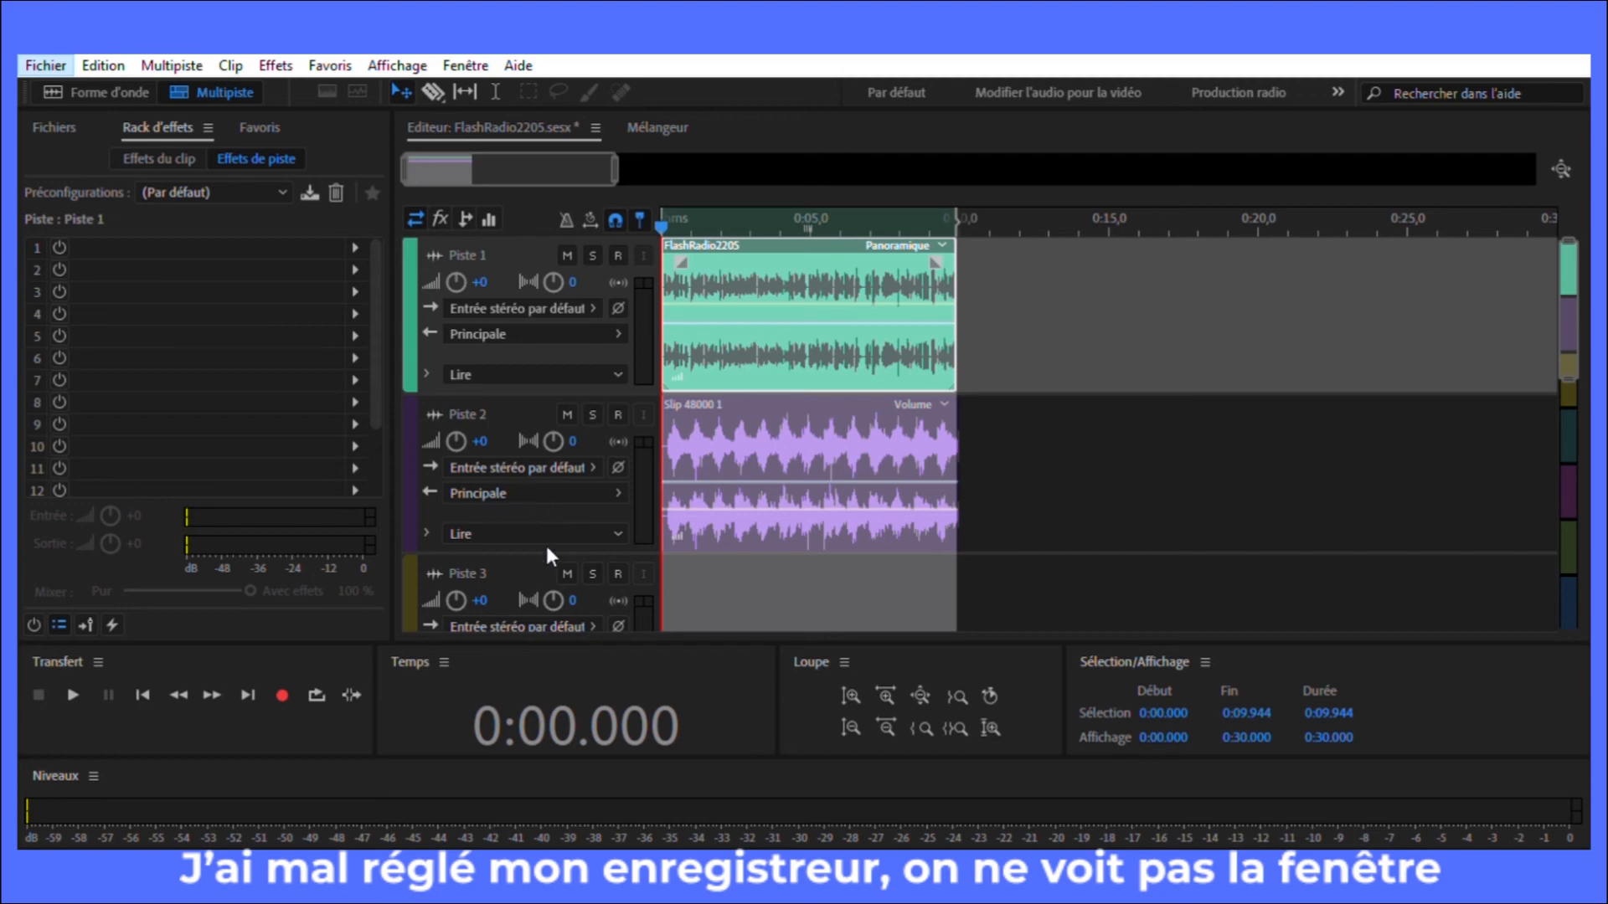
click(641, 659)
Step: Return the playhead to the start of the session and play back the mix briefly
drag(663, 222, 651, 256)
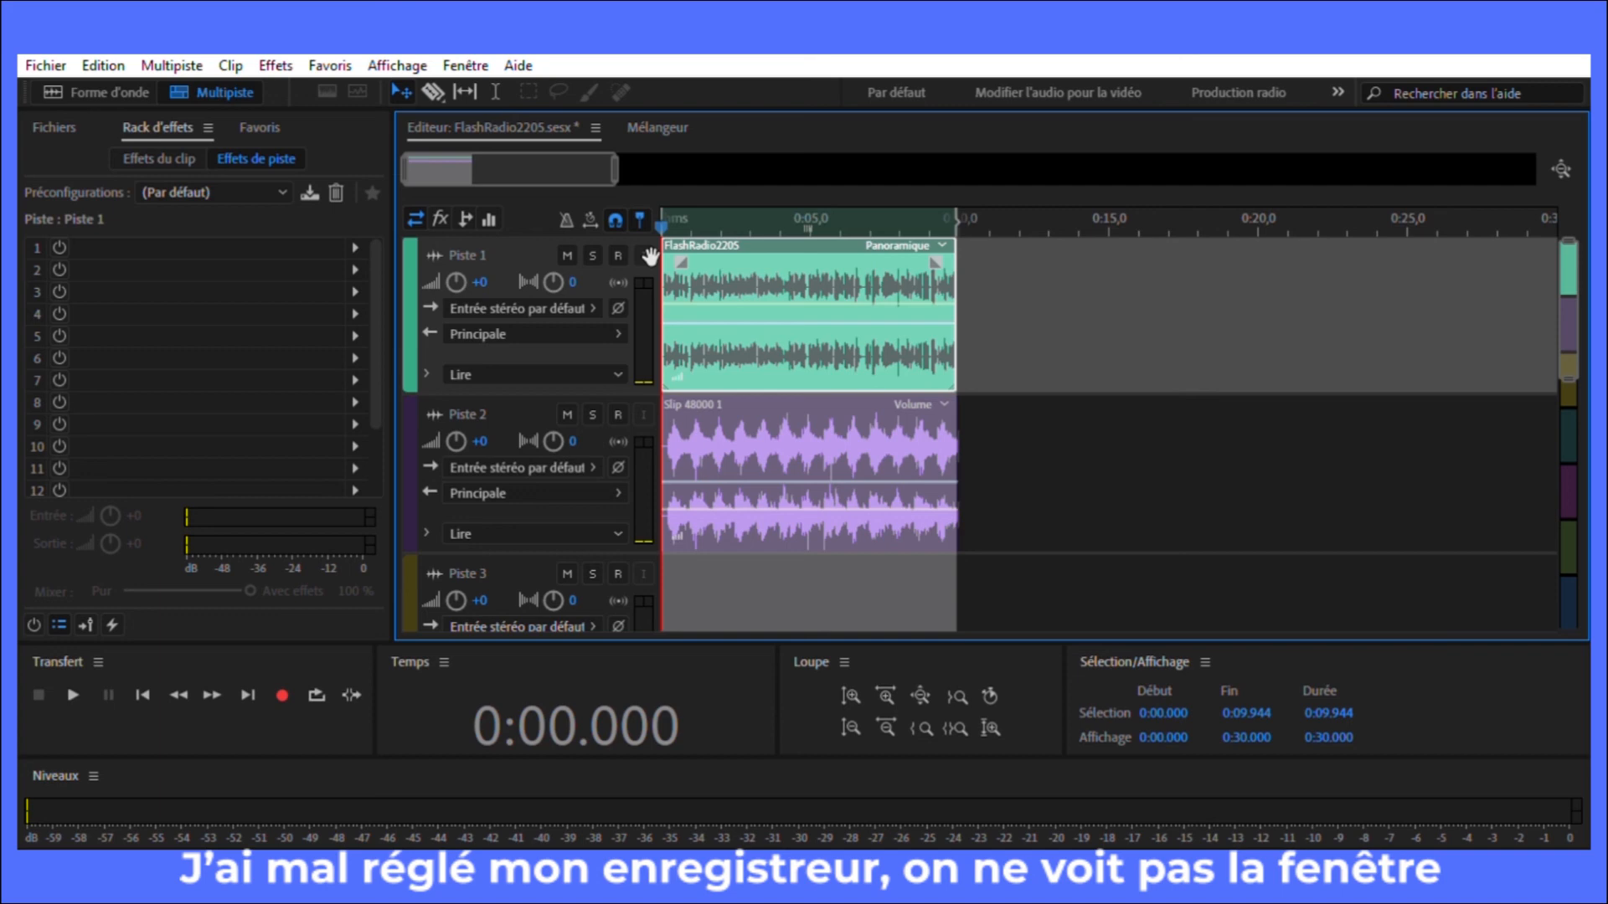
key(space)
key(space)
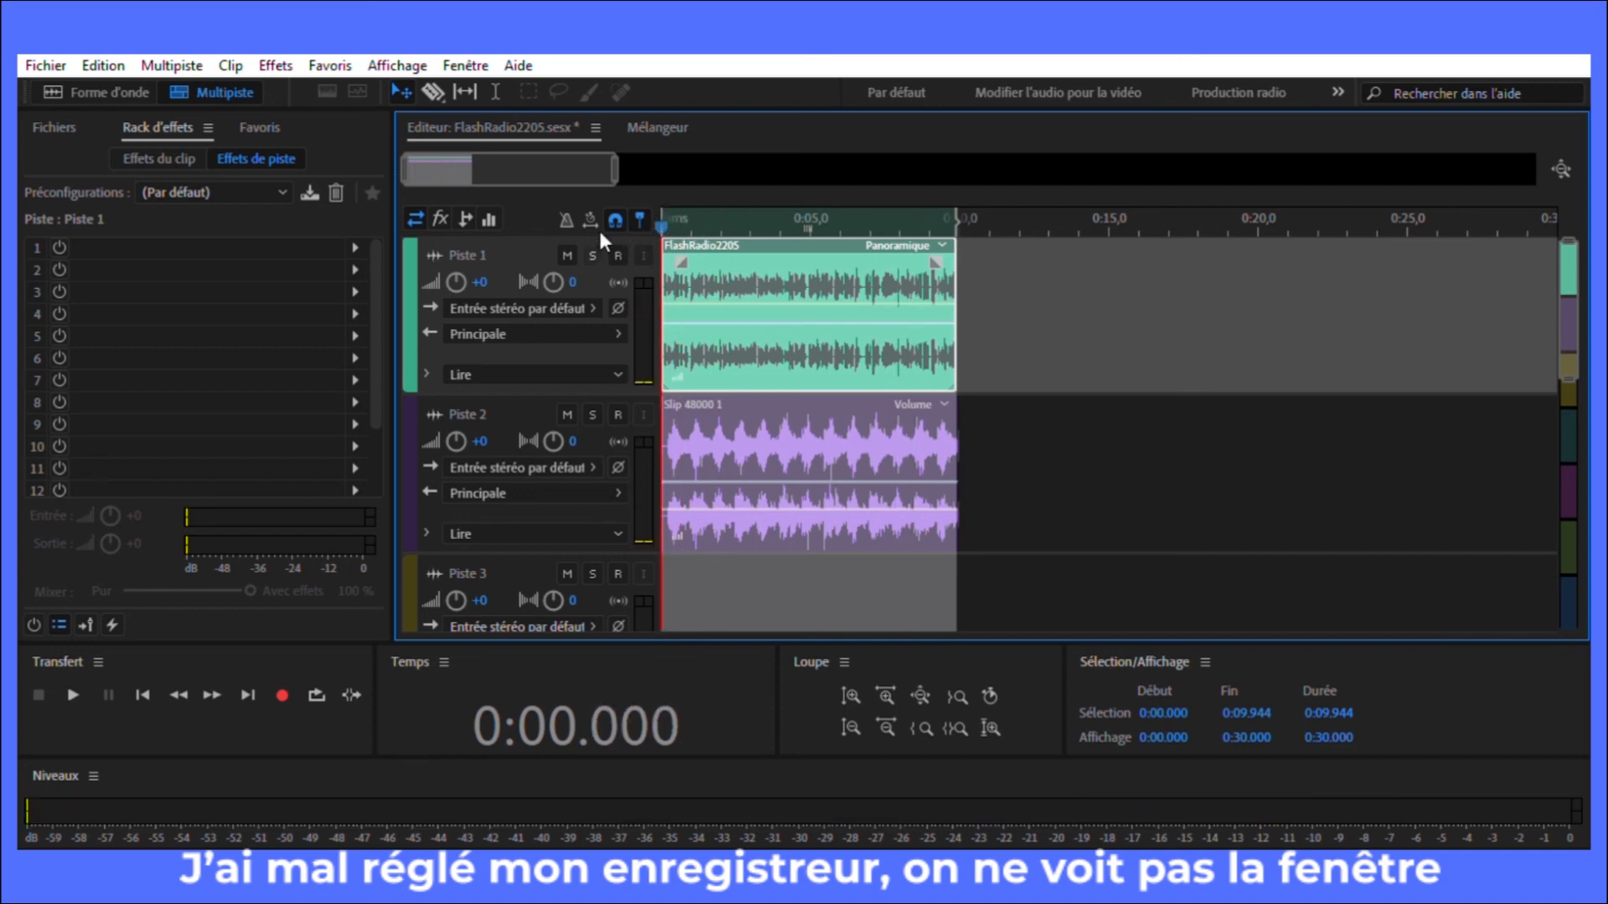